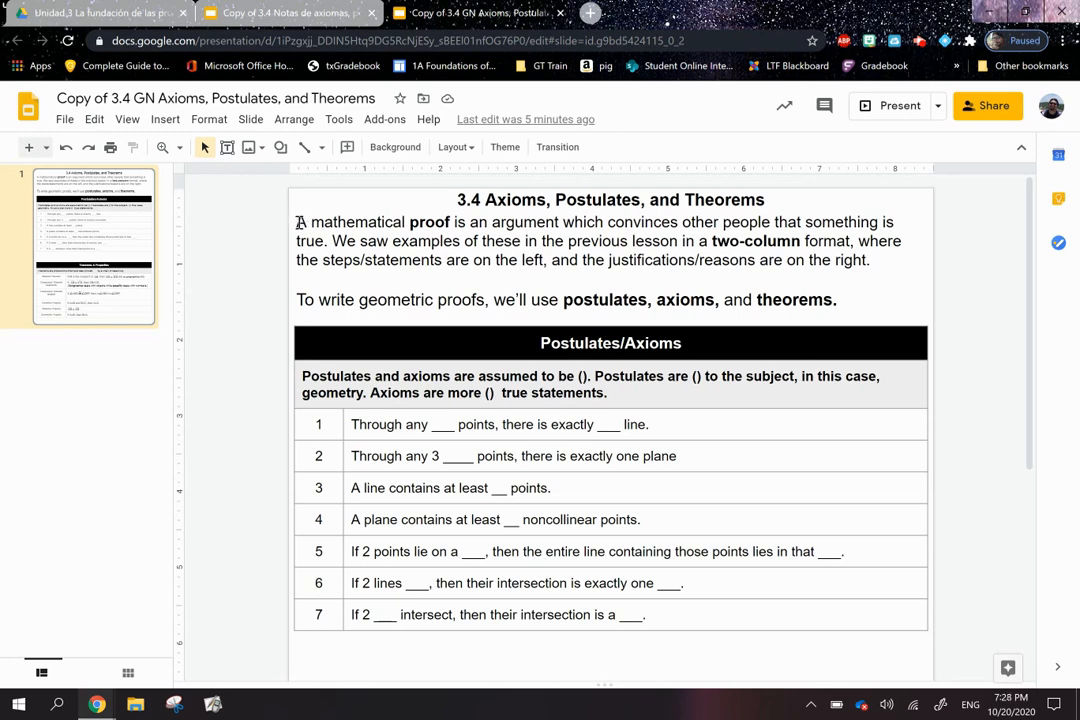
# Step: Review the intro proof paragraph, selecting the two-column and steps/statements phrases
pyautogui.moveTo(297, 222)
pyautogui.mouseDown()
pyautogui.moveTo(773, 230)
pyautogui.moveTo(320, 255)
pyautogui.mouseUp()
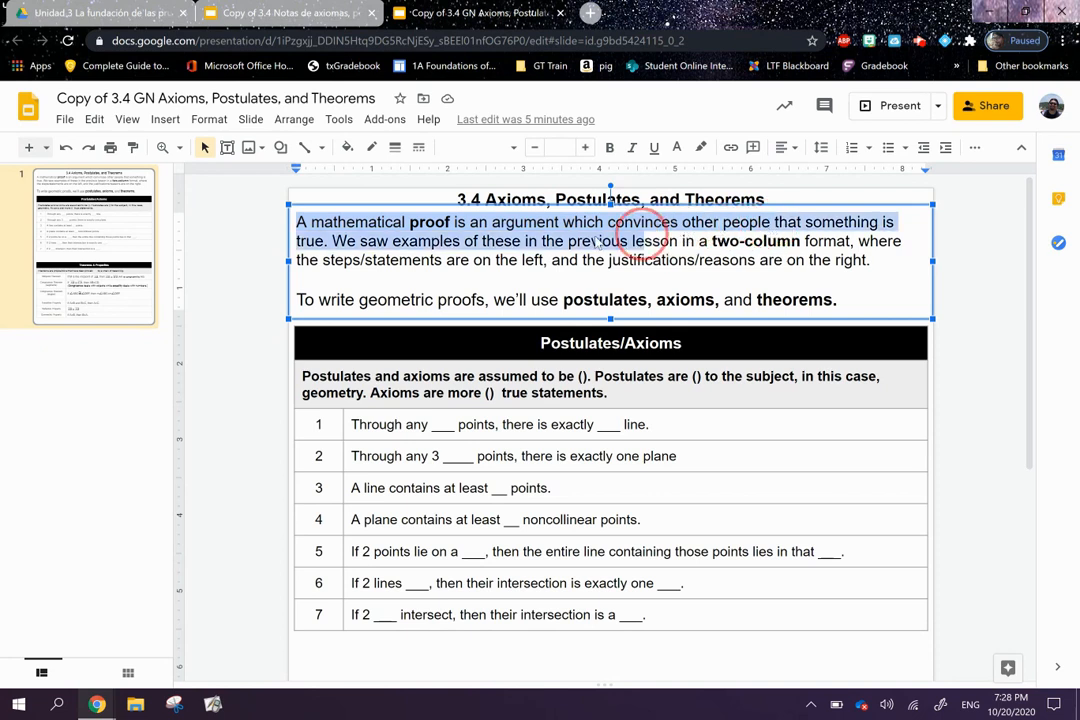
pyautogui.click(340, 241)
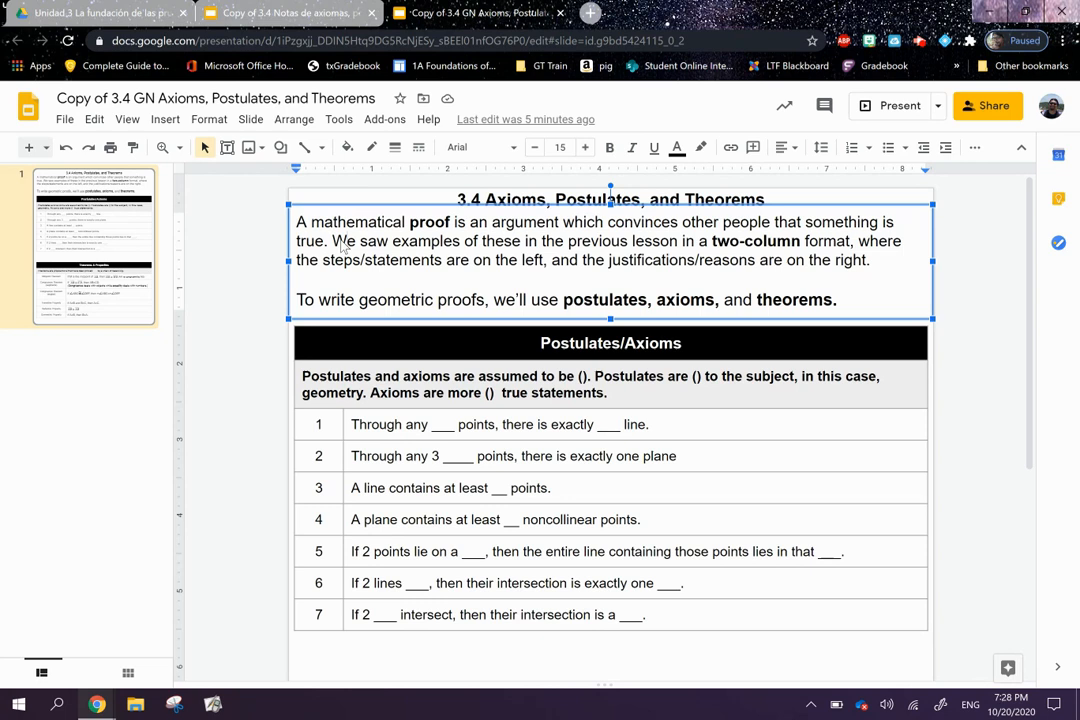
pyautogui.click(711, 241)
pyautogui.moveTo(711, 241)
pyautogui.mouseDown()
pyautogui.moveTo(800, 241)
pyautogui.moveTo(856, 258)
pyautogui.mouseUp()
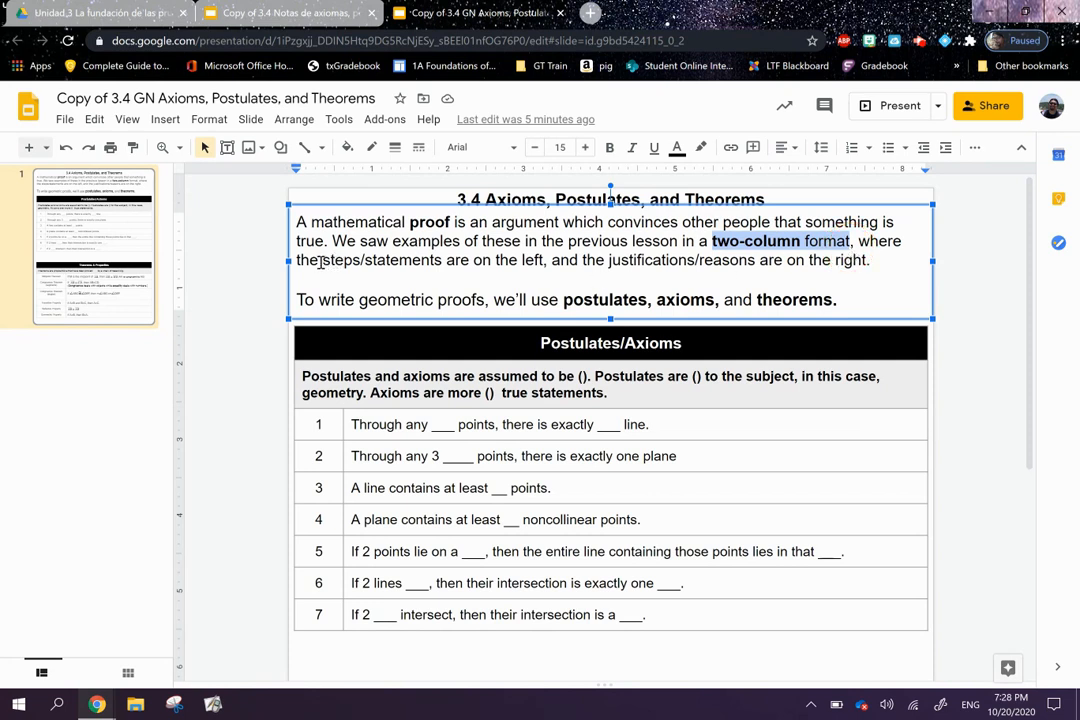
pyautogui.moveTo(322, 260); pyautogui.dragTo(852, 258)
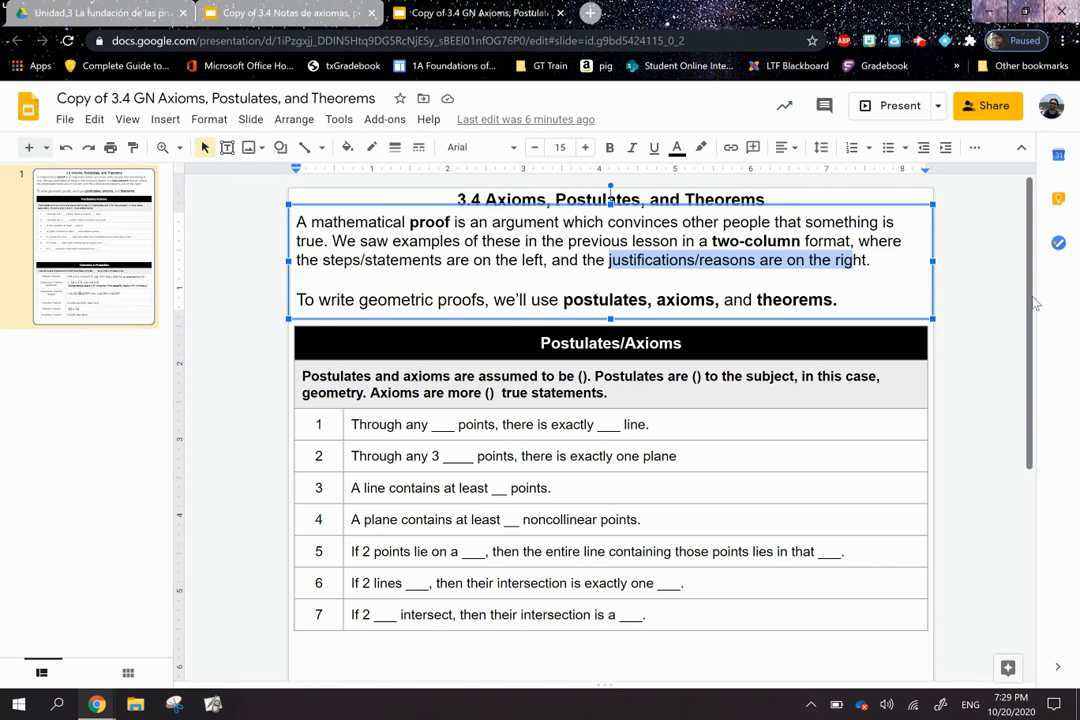
pyautogui.moveTo(1030, 300); pyautogui.dragTo(1037, 367)
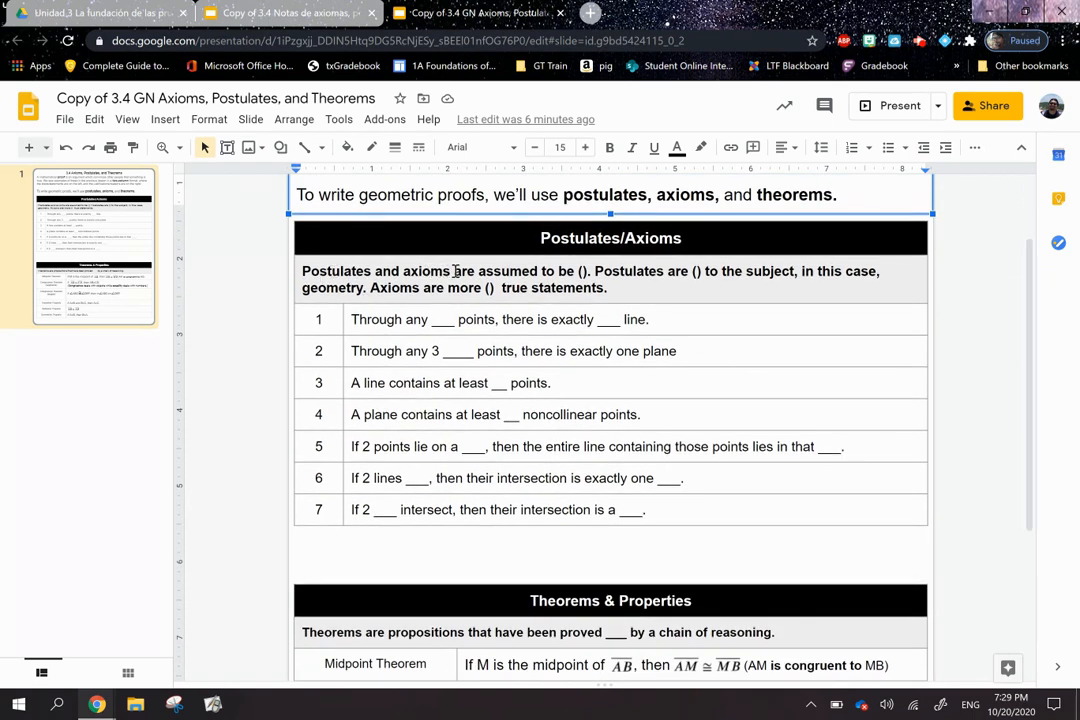
# Step: Fill the first parentheses with true and relevant and highlight both words yellow
pyautogui.click(580, 271)
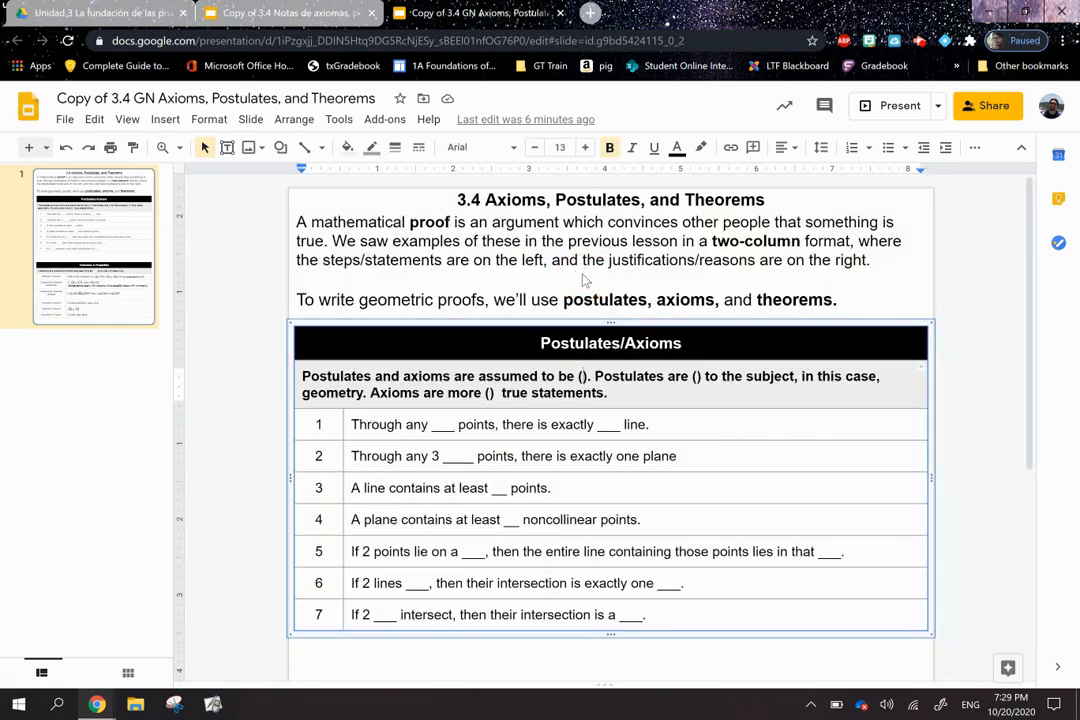
pyautogui.write('true')
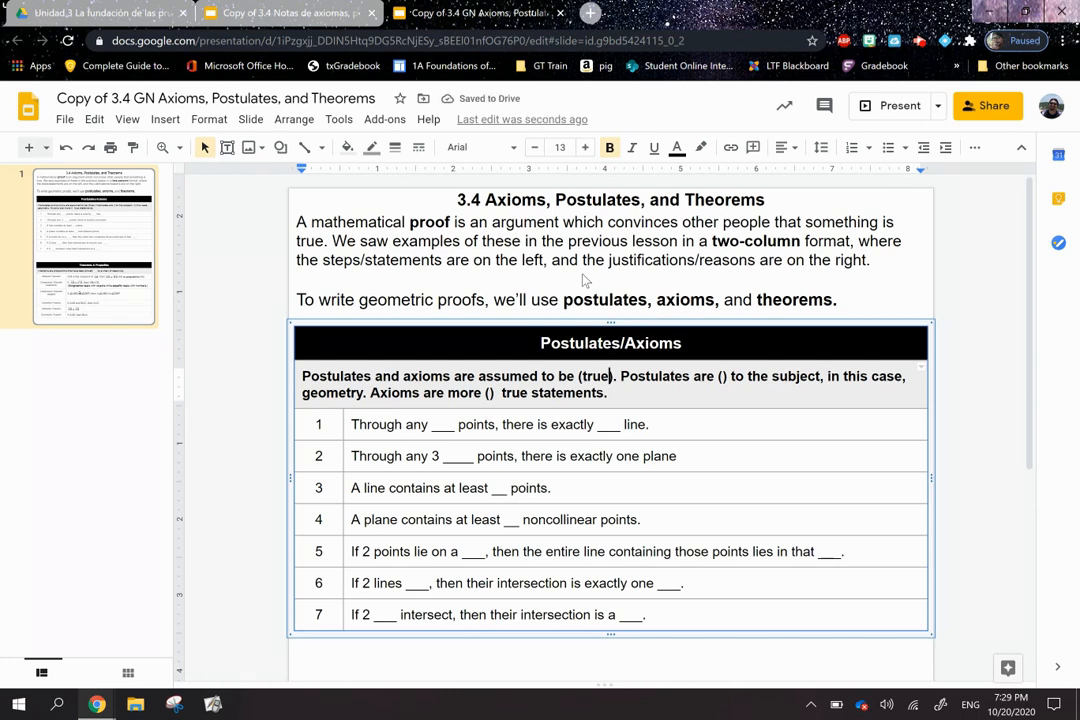
pyautogui.click(722, 376)
pyautogui.write('re')
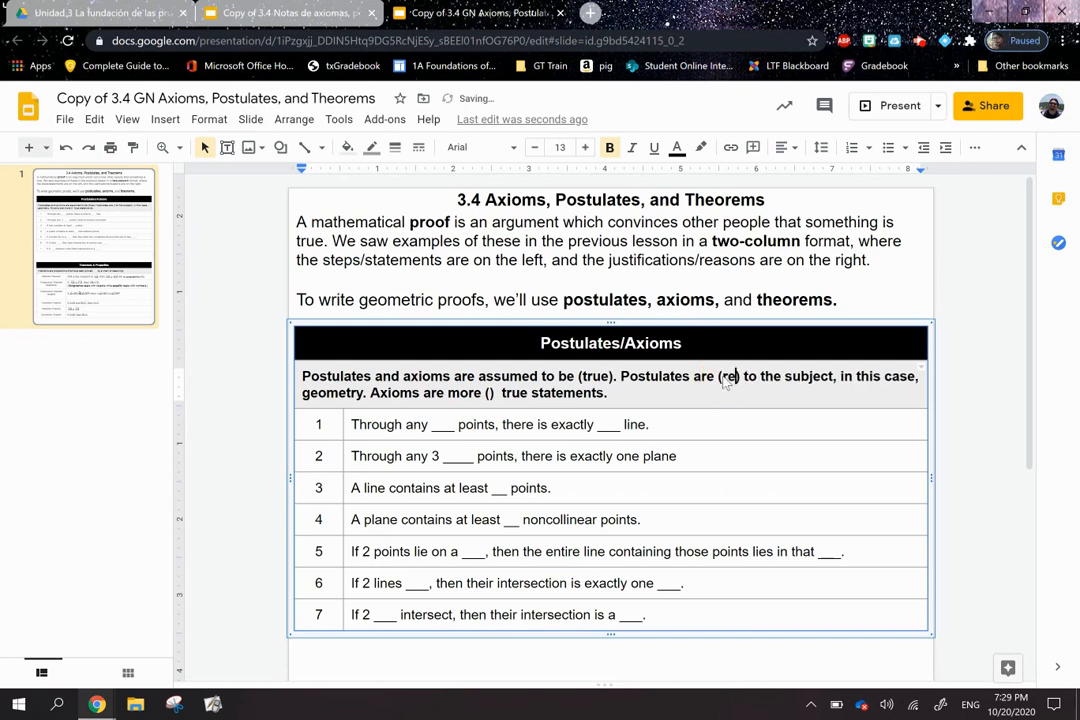
pyautogui.write('leva')
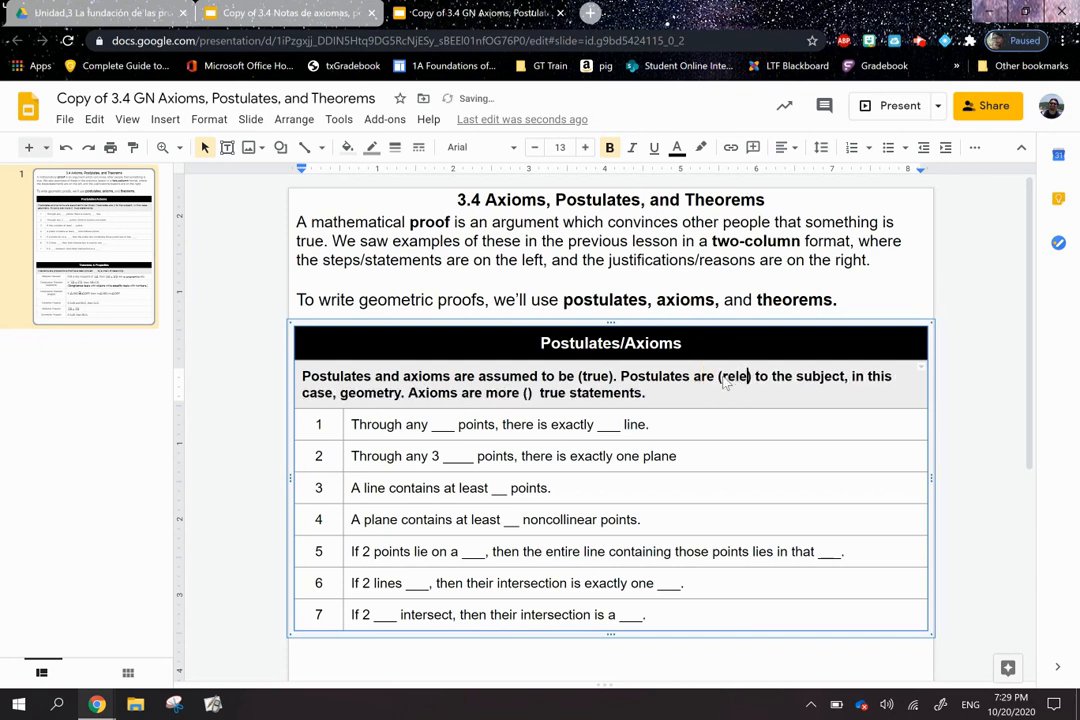
pyautogui.write('nt')
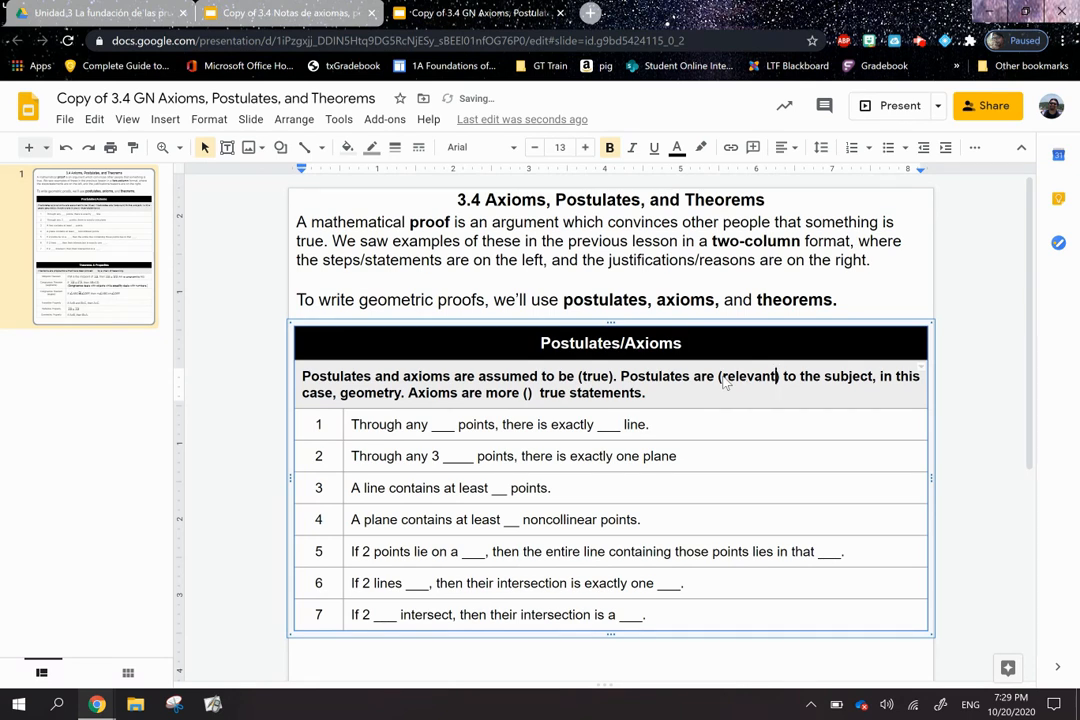
pyautogui.moveTo(719, 378); pyautogui.dragTo(777, 378)
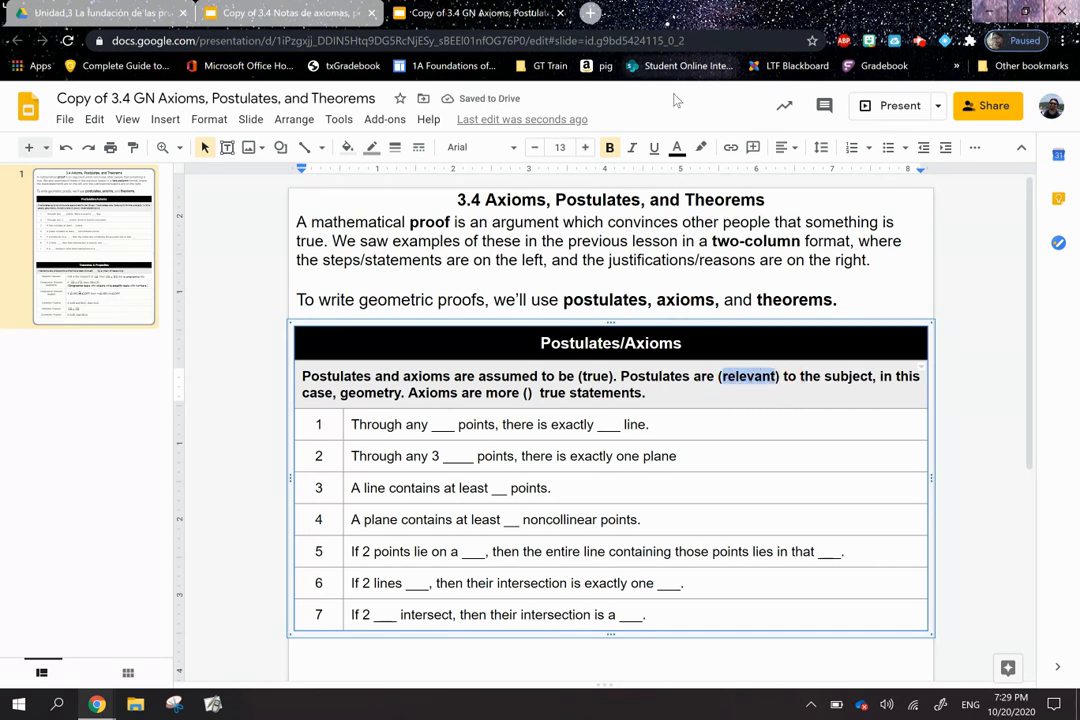
pyautogui.click(701, 147)
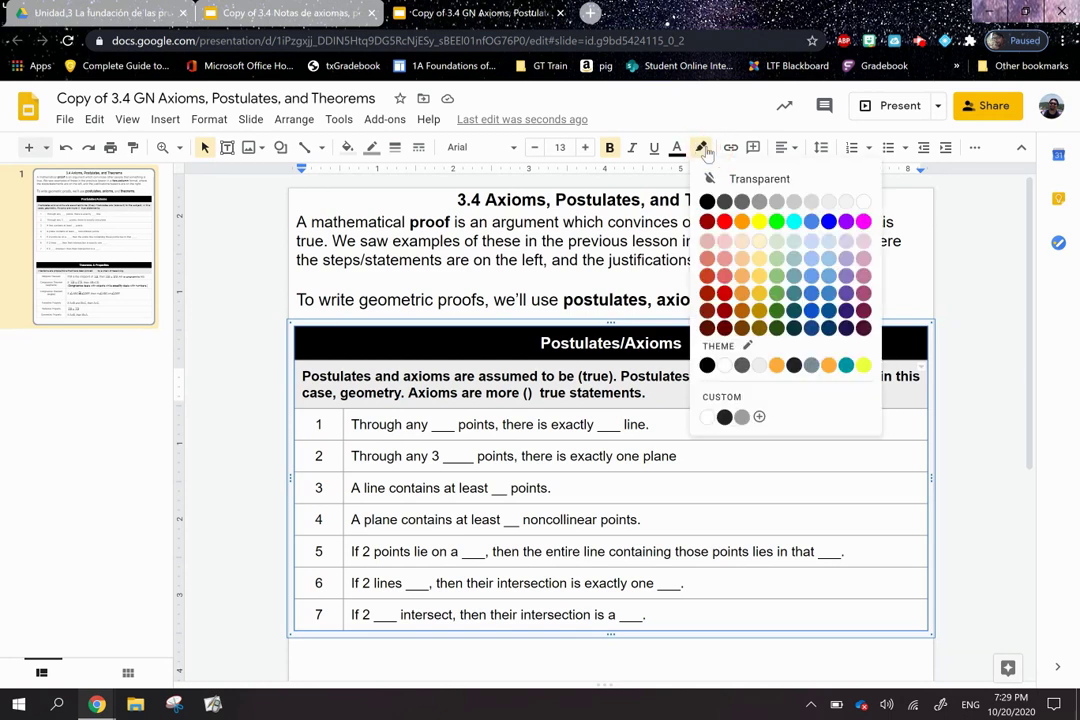
pyautogui.click(741, 240)
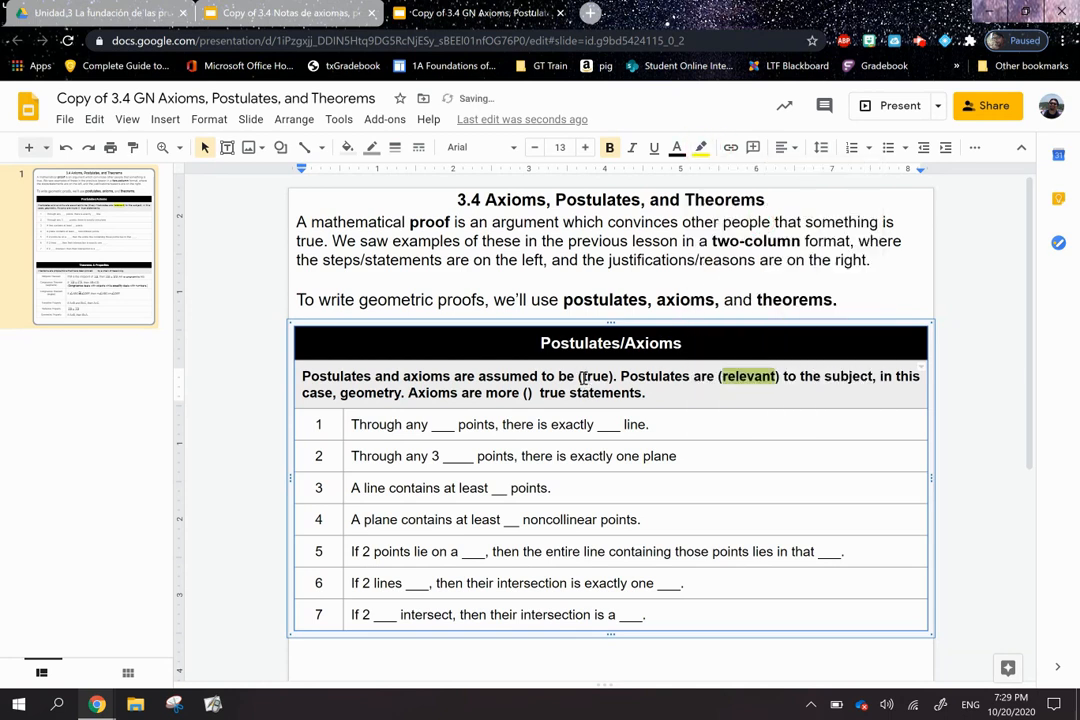
pyautogui.moveTo(582, 378); pyautogui.dragTo(610, 378)
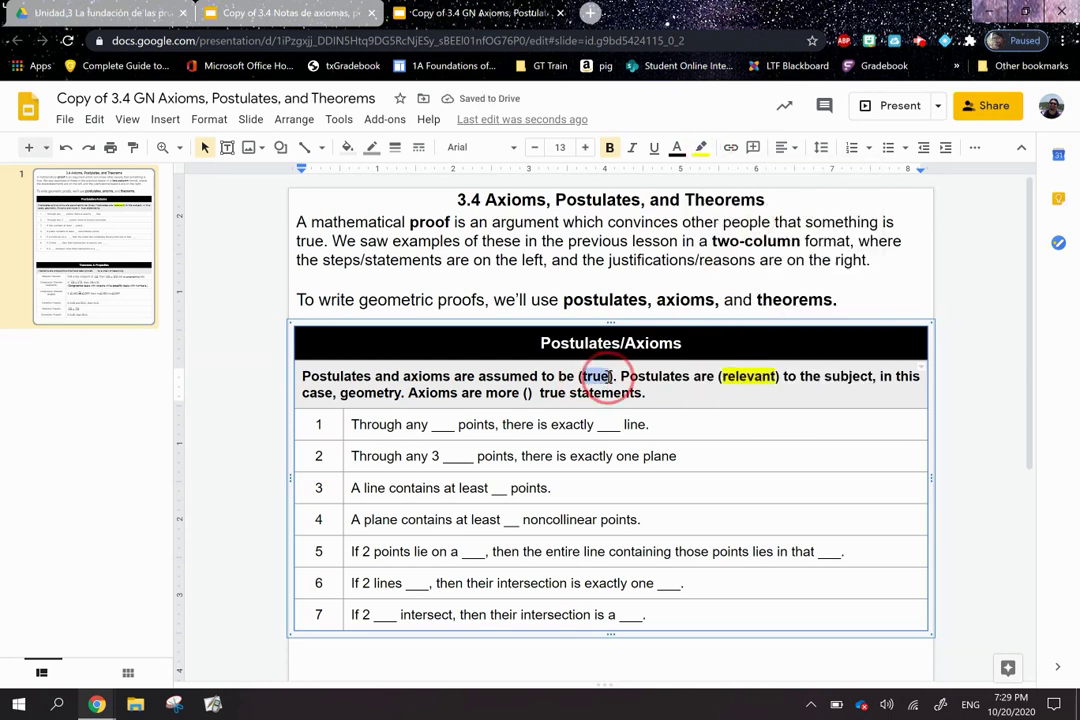
pyautogui.click(701, 147)
pyautogui.click(741, 240)
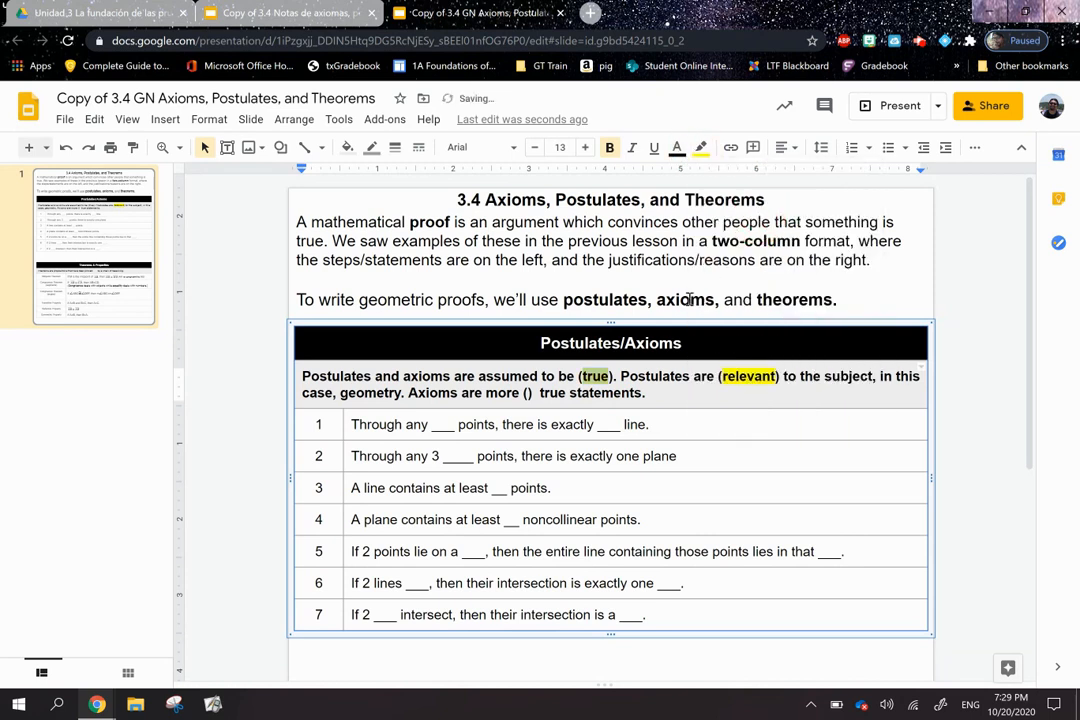
# Step: Fill the parentheses after more with general and highlight it yellow
pyautogui.click(527, 393)
pyautogui.write('ge')
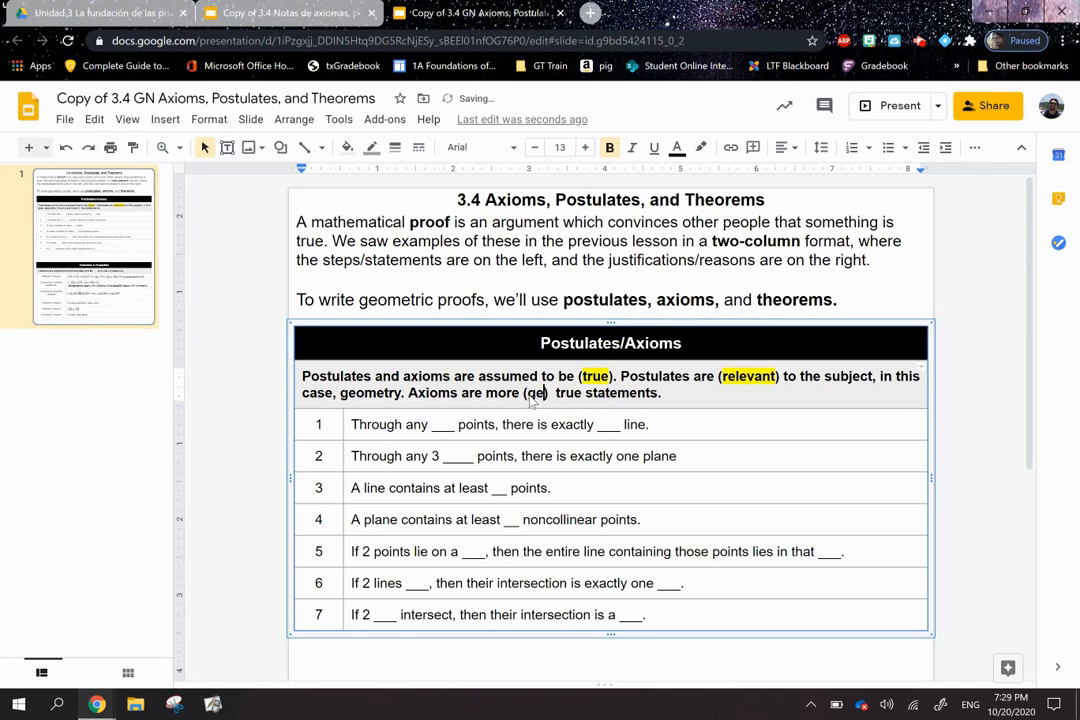
pyautogui.write('neral')
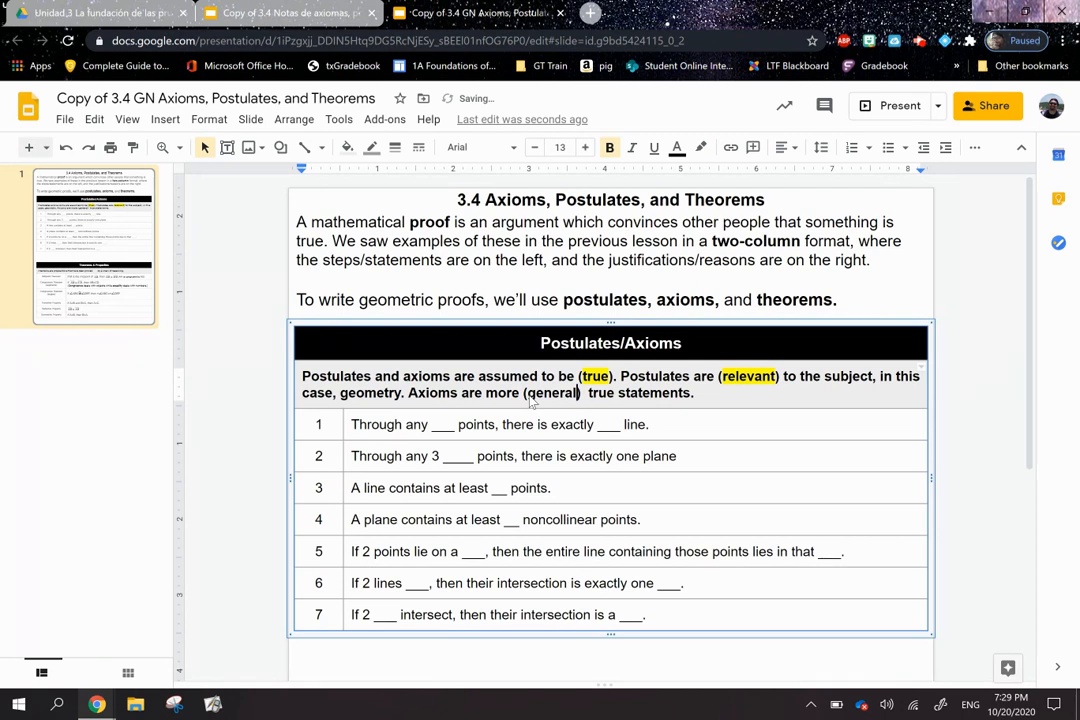
pyautogui.moveTo(527, 393); pyautogui.dragTo(580, 393)
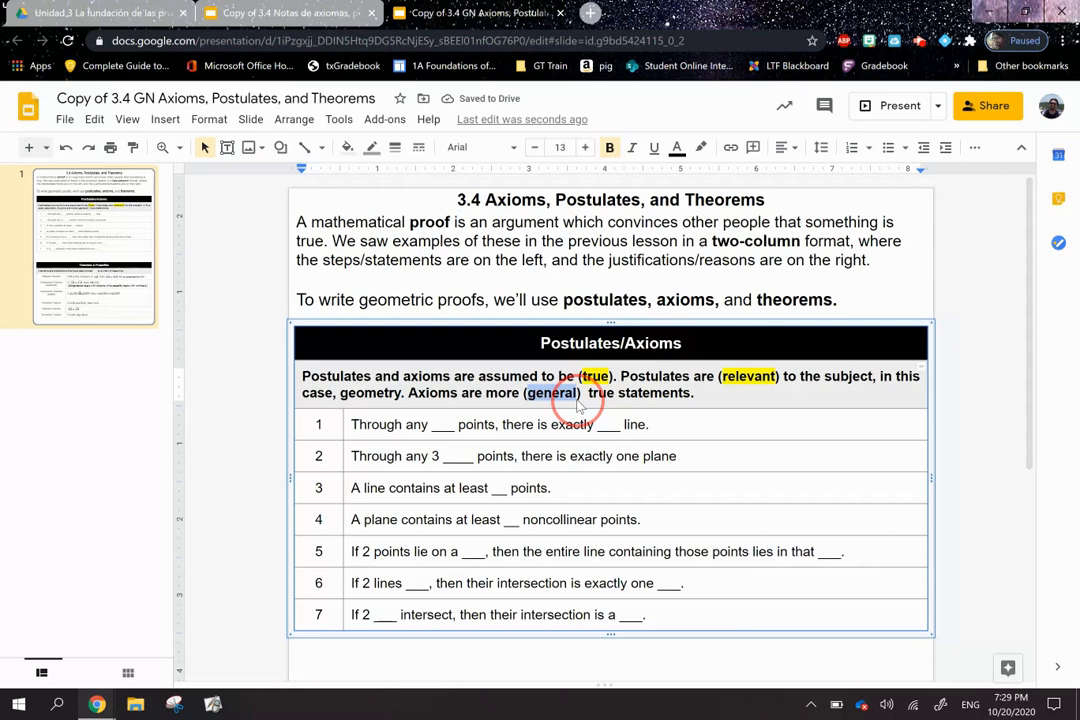
pyautogui.click(527, 393)
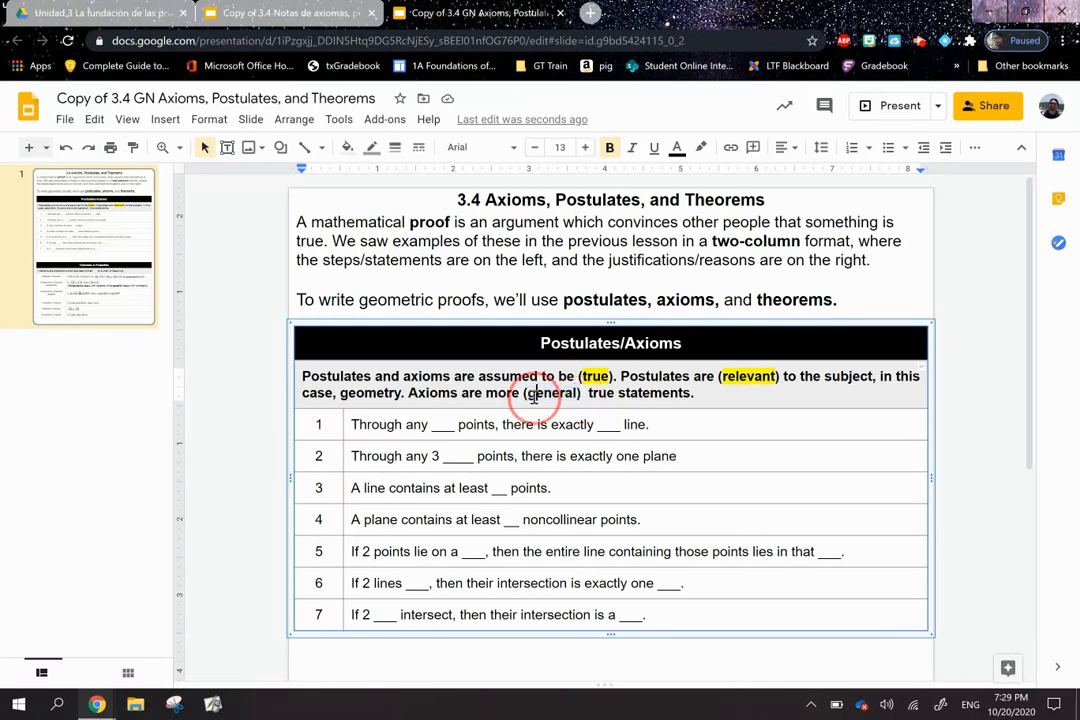
pyautogui.doubleClick(548, 393)
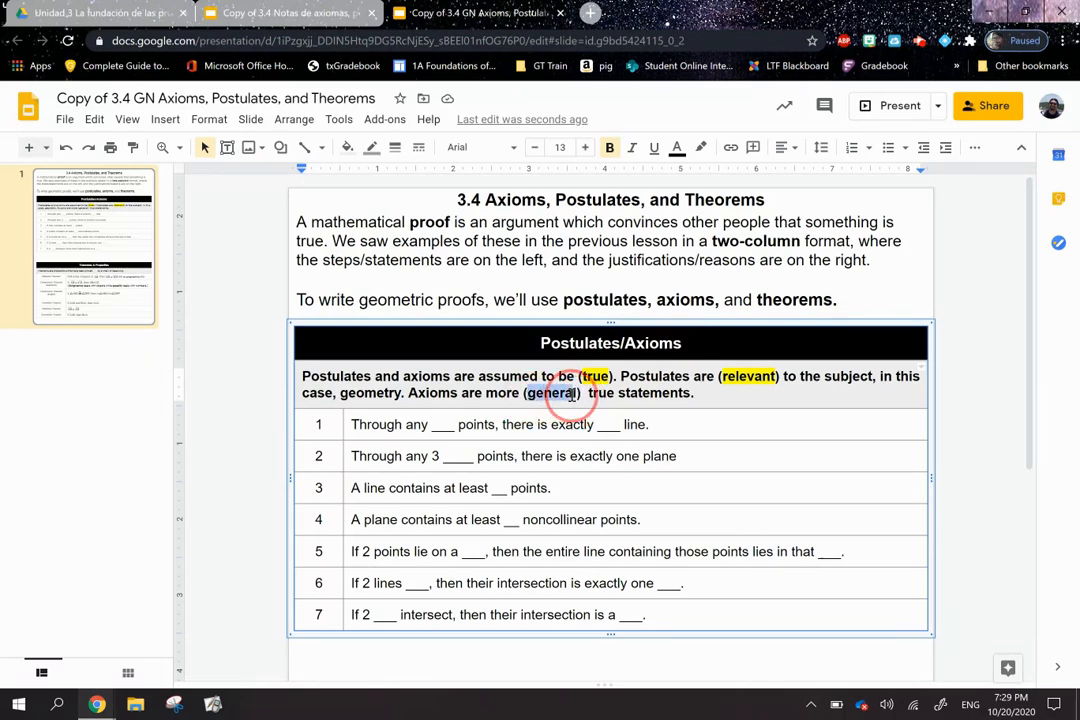
pyautogui.click(700, 147)
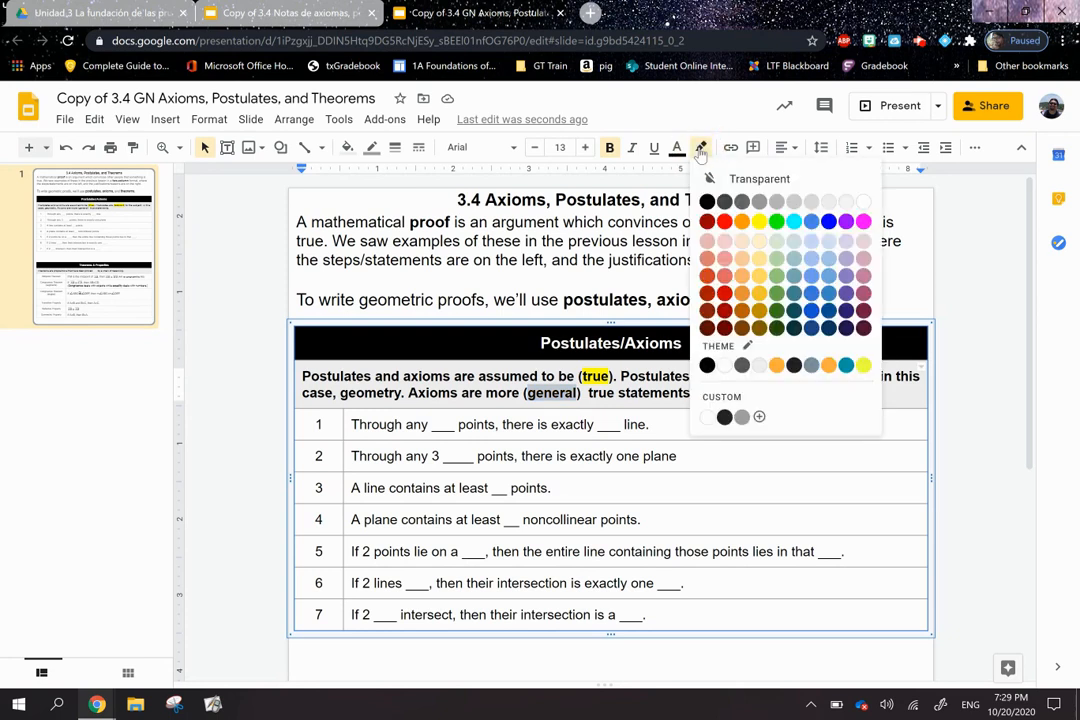
pyautogui.click(760, 222)
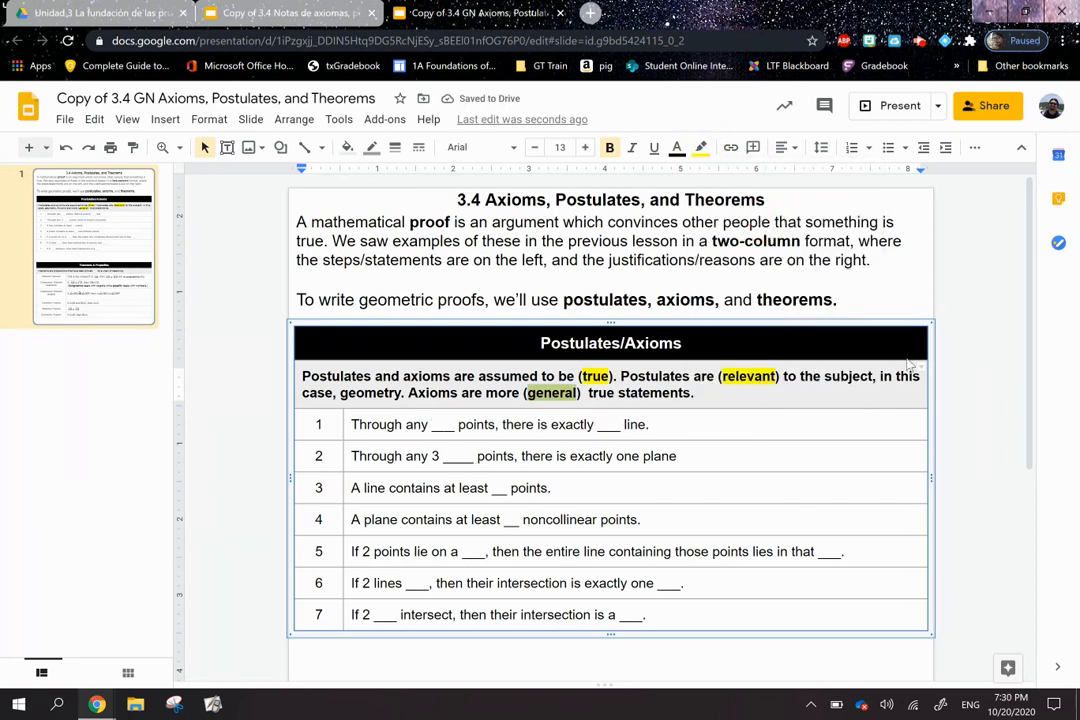
pyautogui.scroll(-3, 1030, 343)
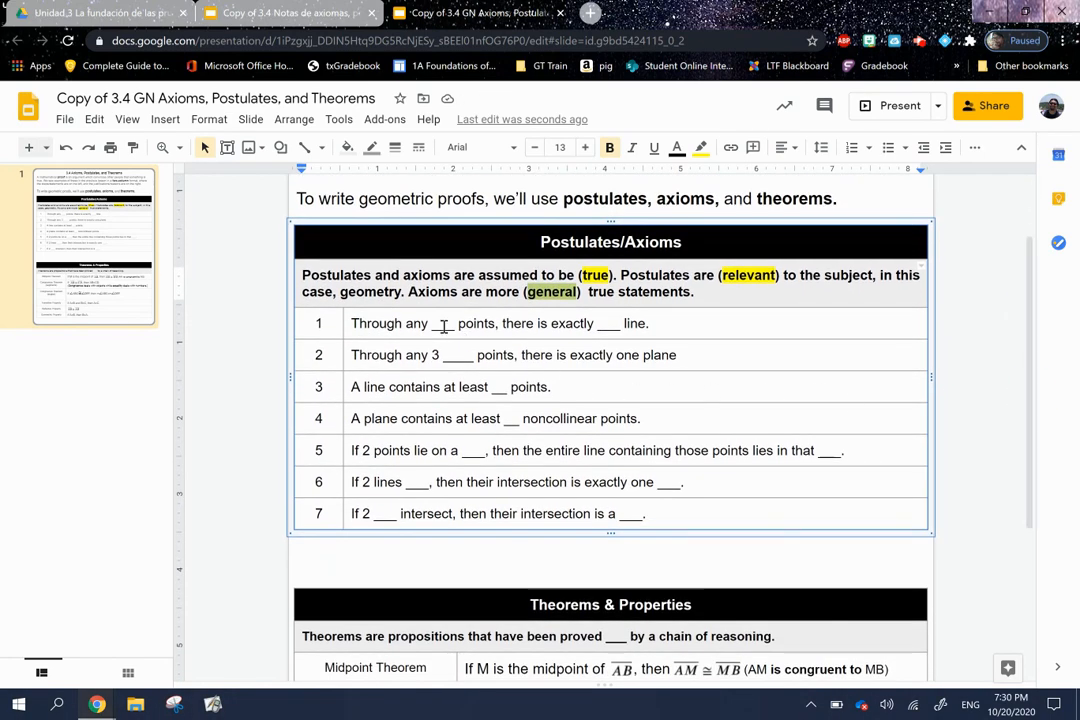
# Step: Fill postulate 1's first blank with two and highlight it yellow, dismissing a stray menu over any
pyautogui.click(353, 323)
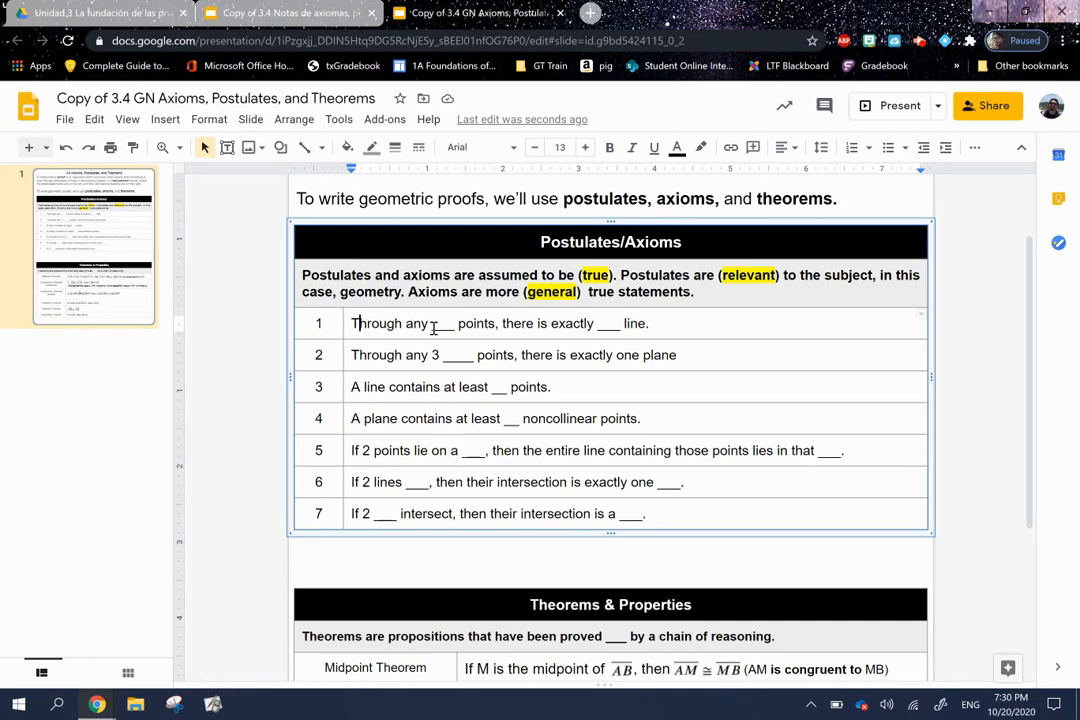
pyautogui.moveTo(433, 323); pyautogui.dragTo(456, 323)
pyautogui.write('two')
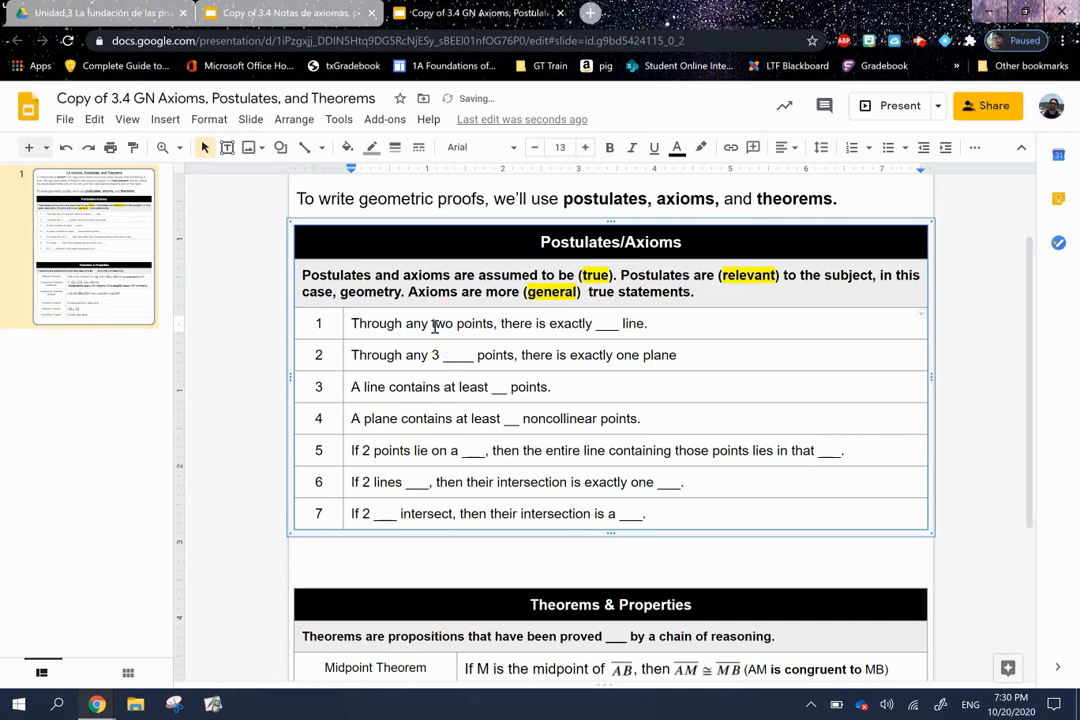
pyautogui.doubleClick(441, 323)
pyautogui.click(701, 147)
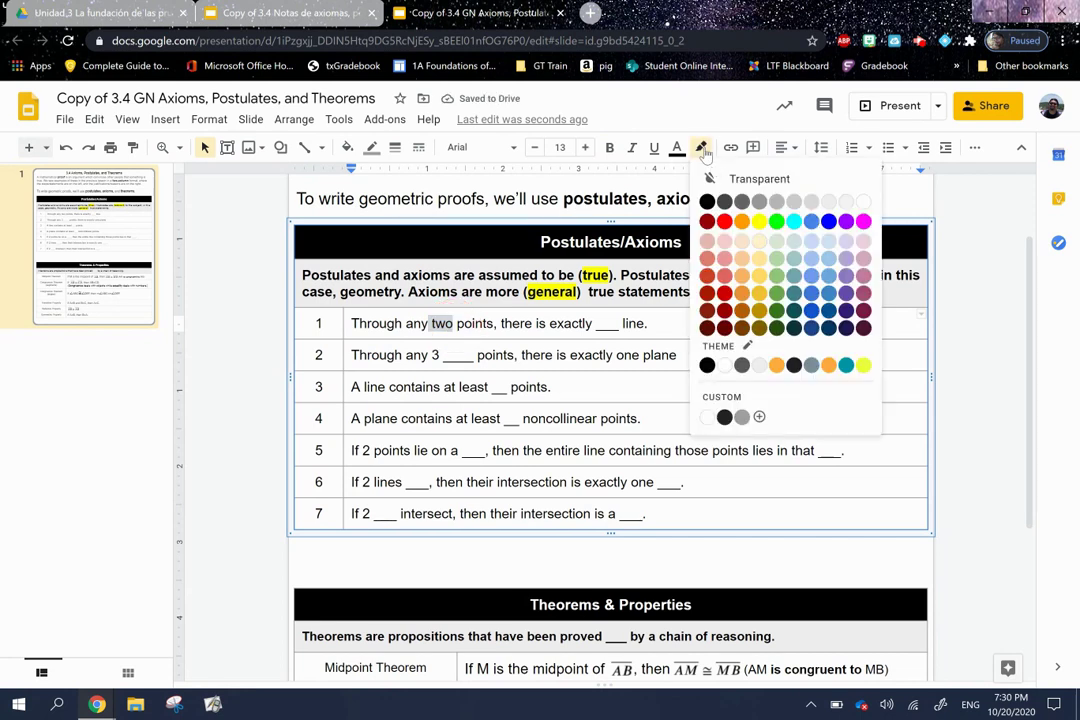
pyautogui.click(776, 221)
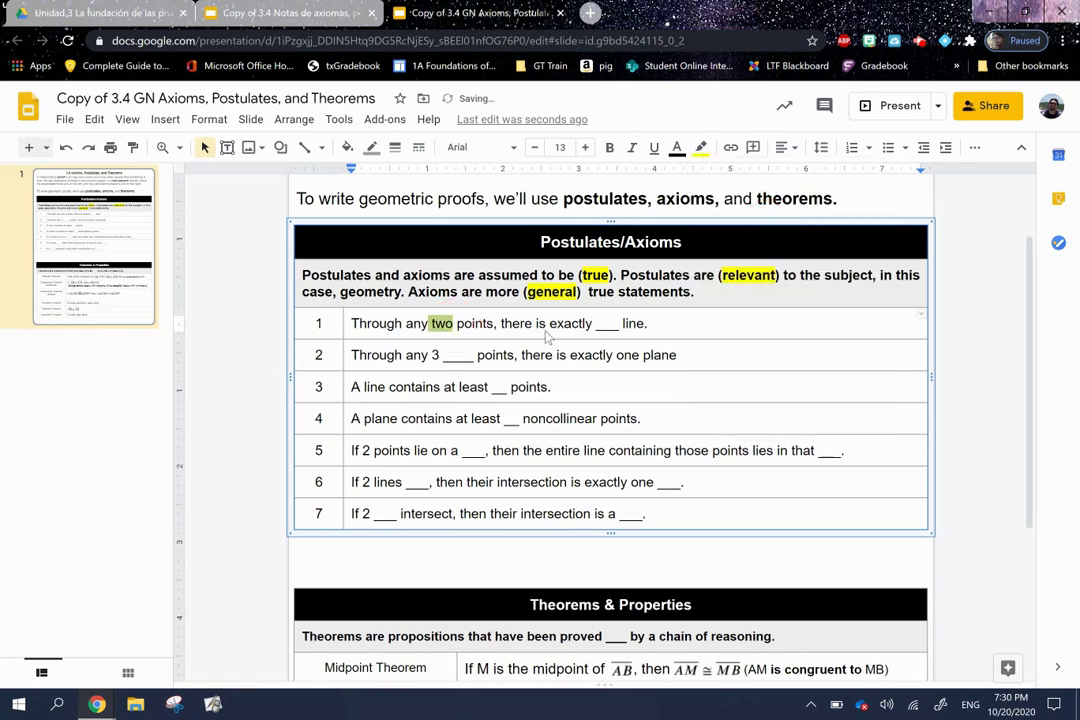
pyautogui.click(430, 323)
pyautogui.doubleClick(418, 323)
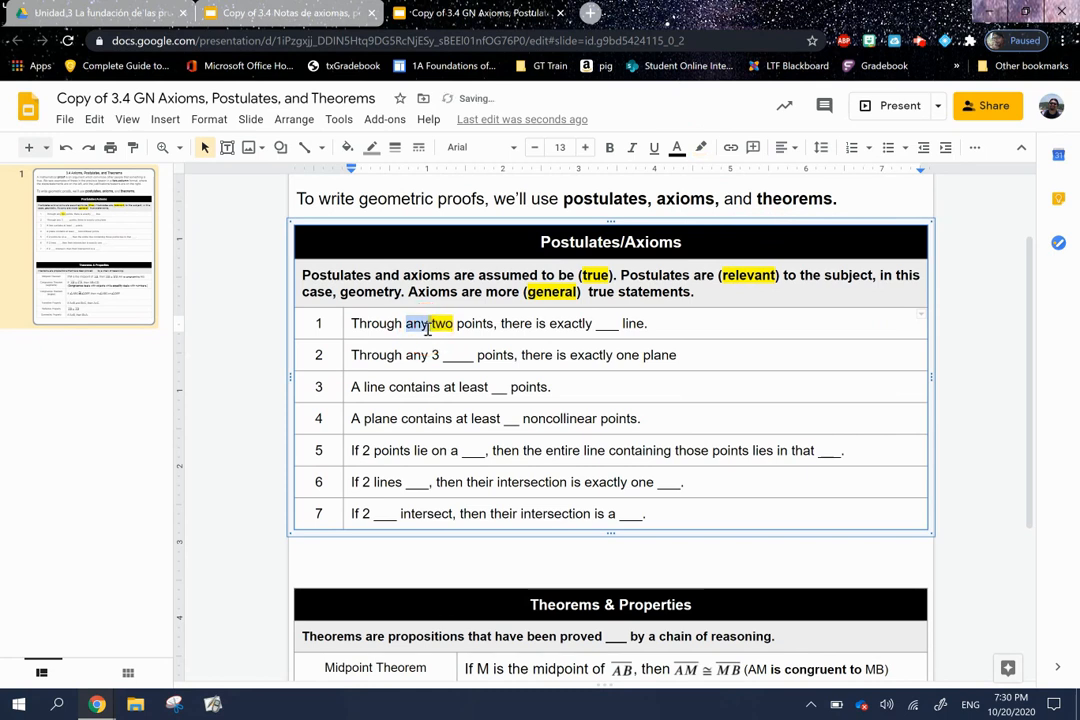
pyautogui.rightClick(428, 323)
pyautogui.click(395, 330)
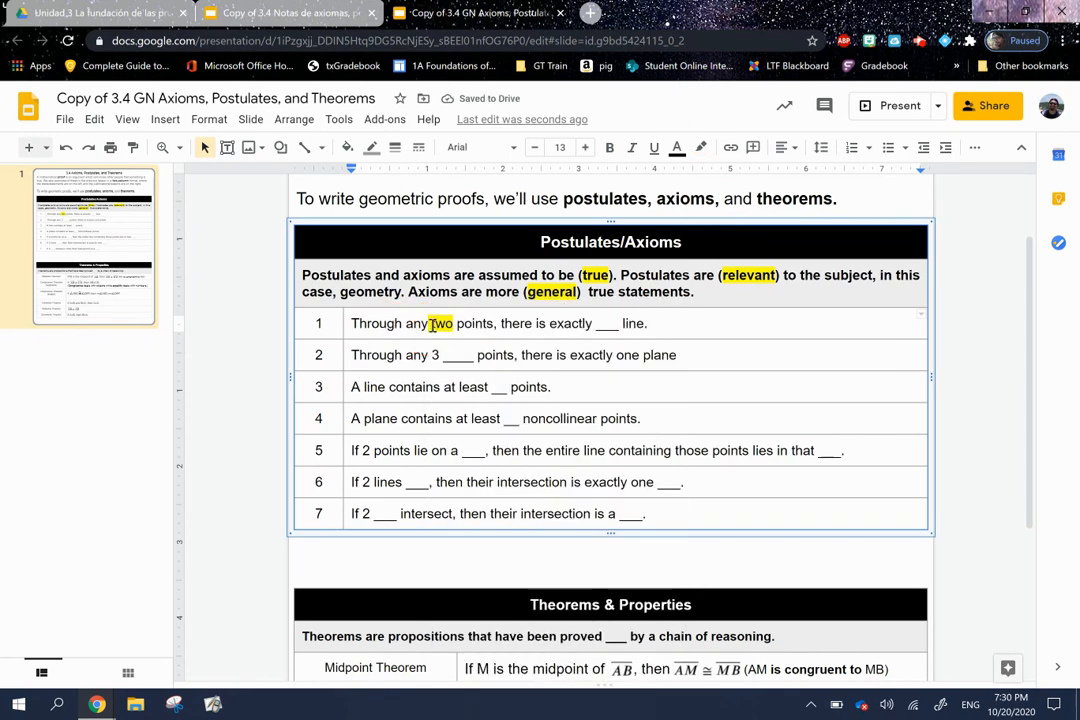
pyautogui.click(430, 323)
pyautogui.click(700, 147)
# Step: Fill postulate 1's second blank with one and highlight it yellow
pyautogui.doubleClick(607, 323)
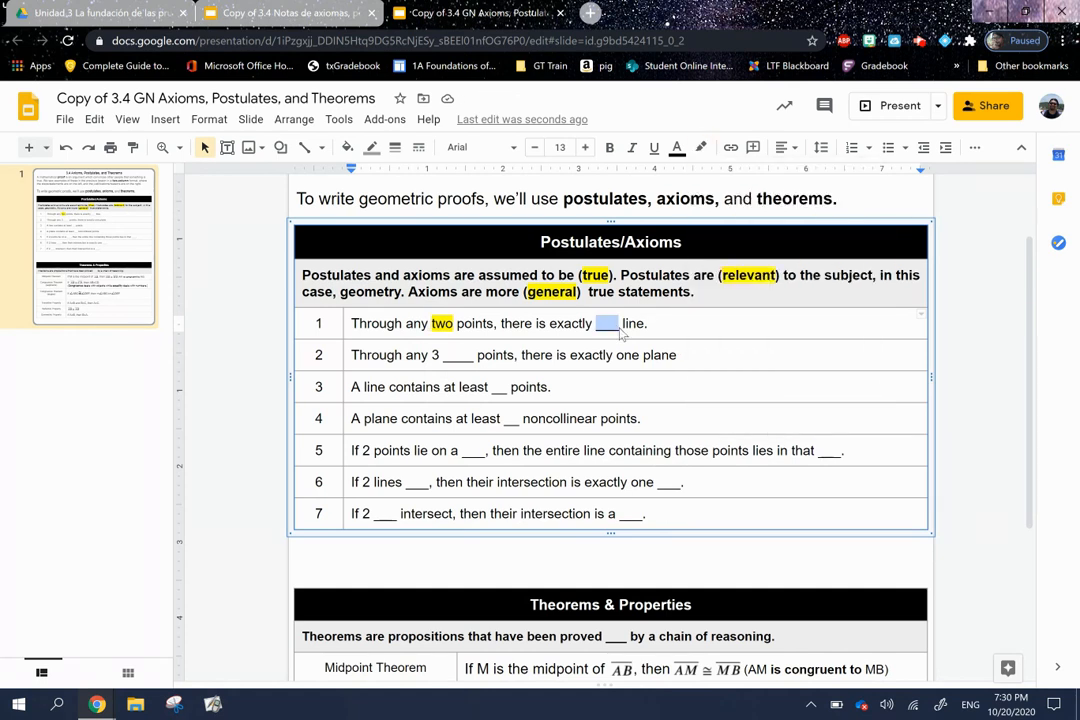
pyautogui.write('one')
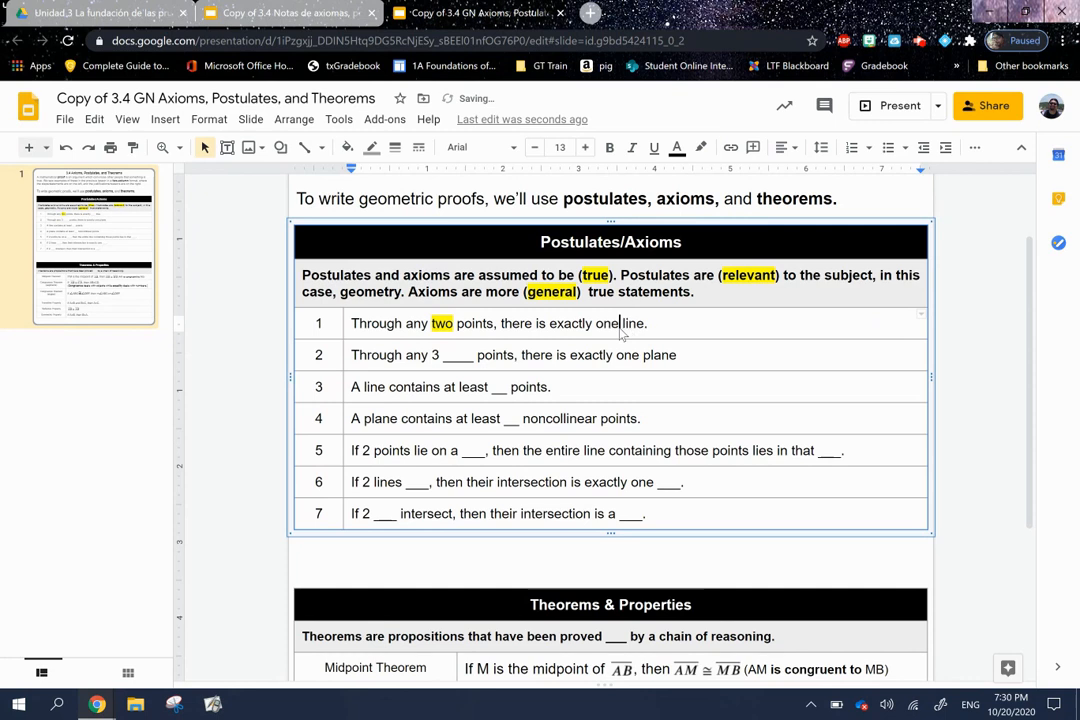
pyautogui.doubleClick(603, 323)
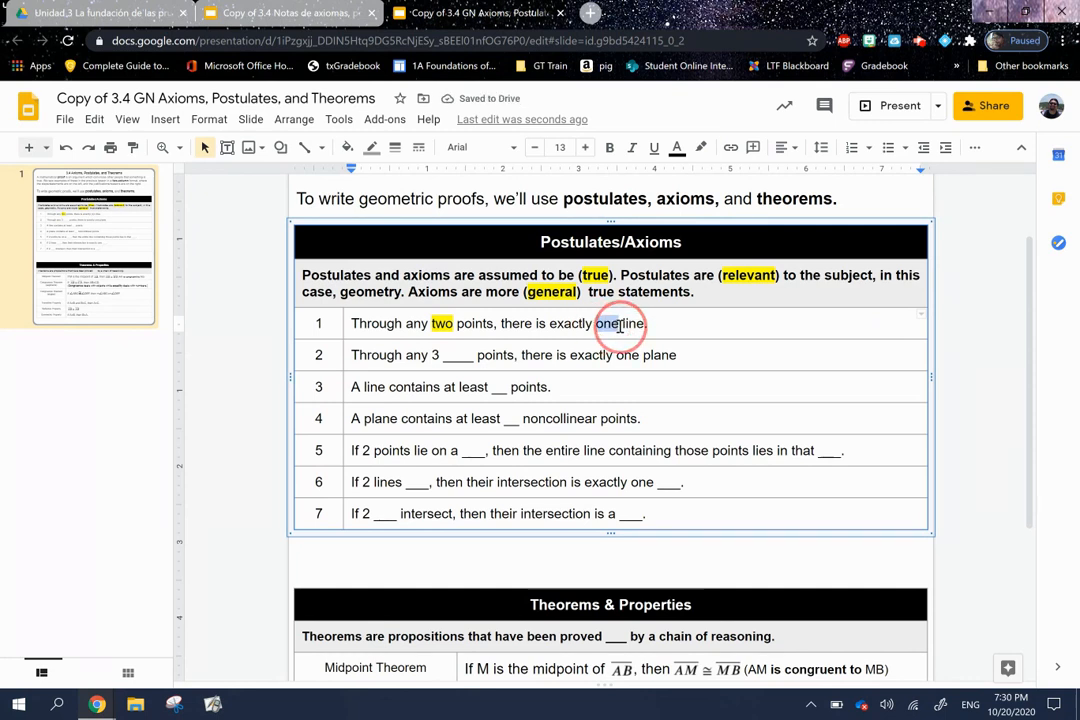
pyautogui.click(700, 147)
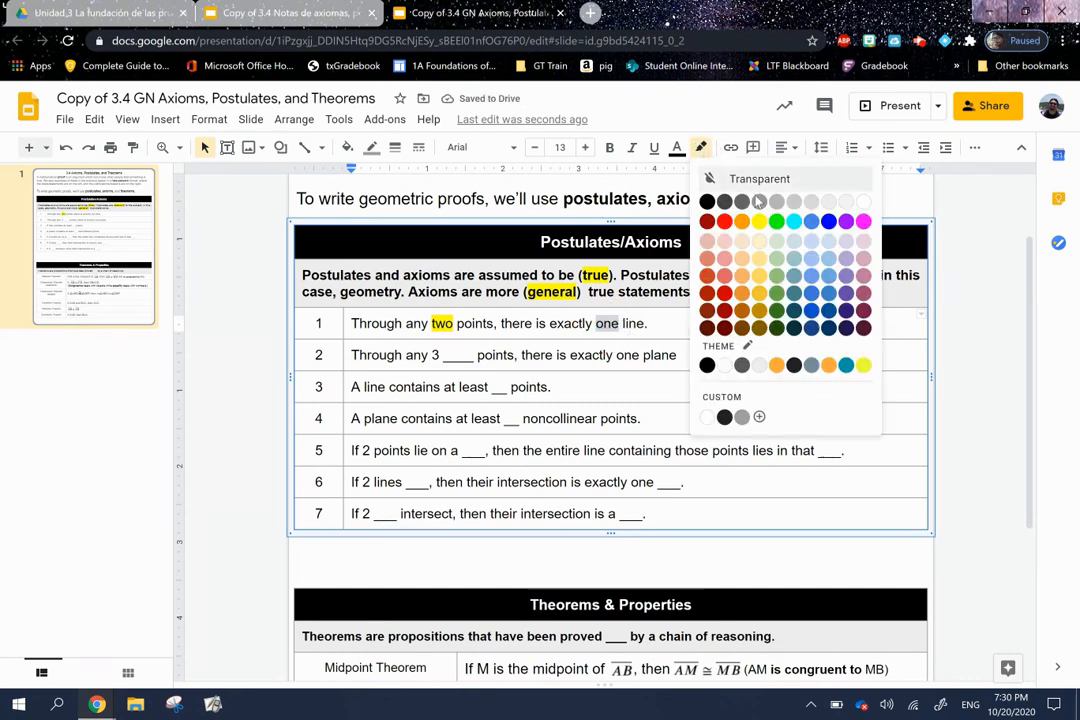
pyautogui.click(760, 224)
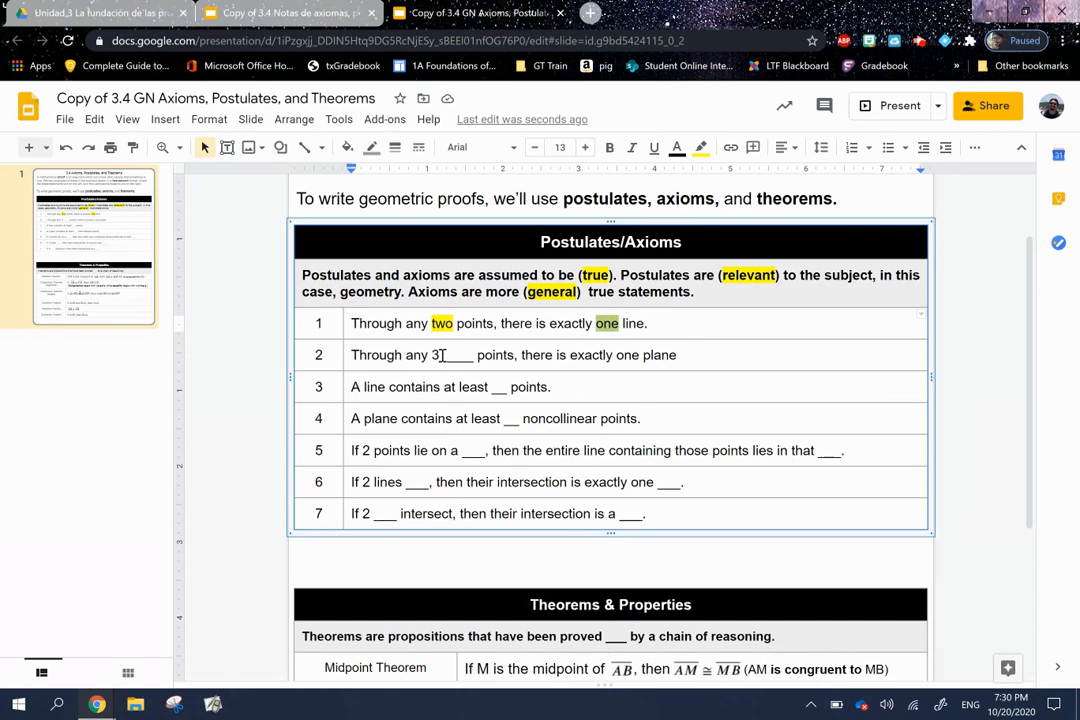
# Step: Fill postulate 2's blank with noncollinear and highlight it yellow
pyautogui.moveTo(443, 355); pyautogui.dragTo(470, 356)
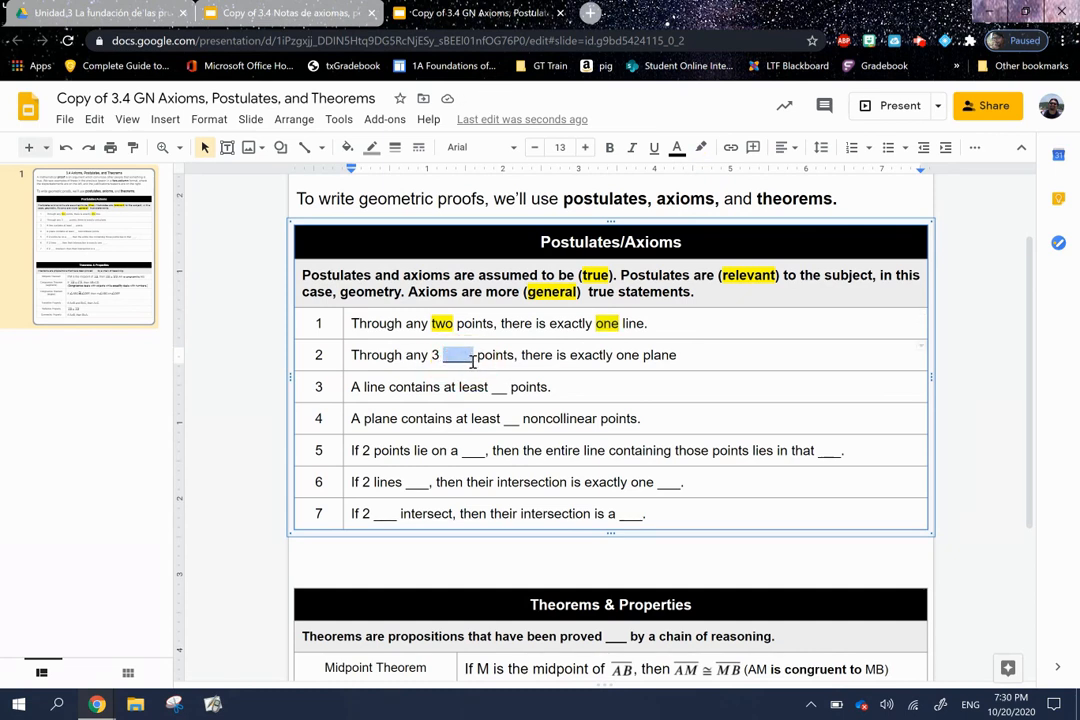
pyautogui.write('noncolli')
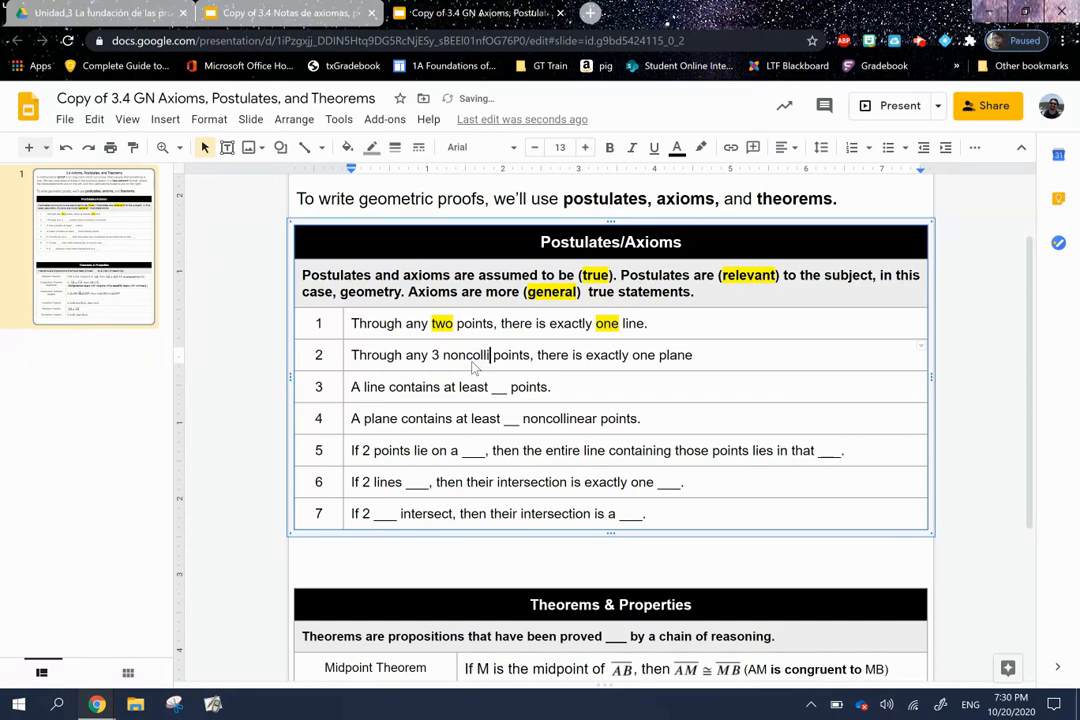
pyautogui.write('near')
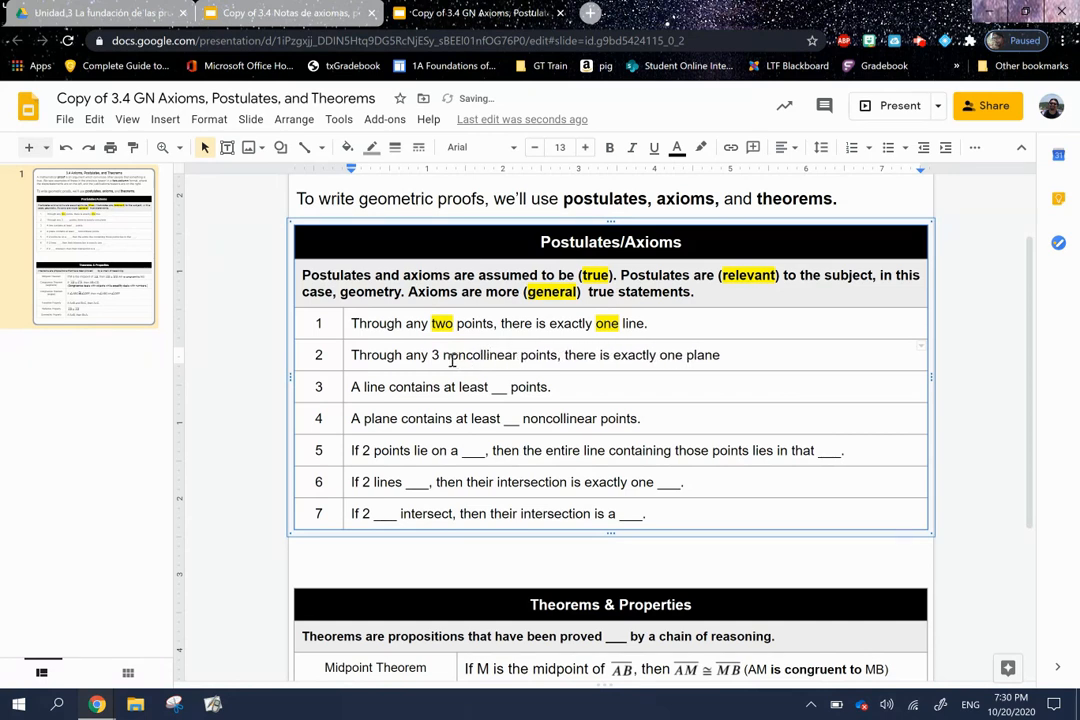
pyautogui.moveTo(443, 355); pyautogui.dragTo(517, 355)
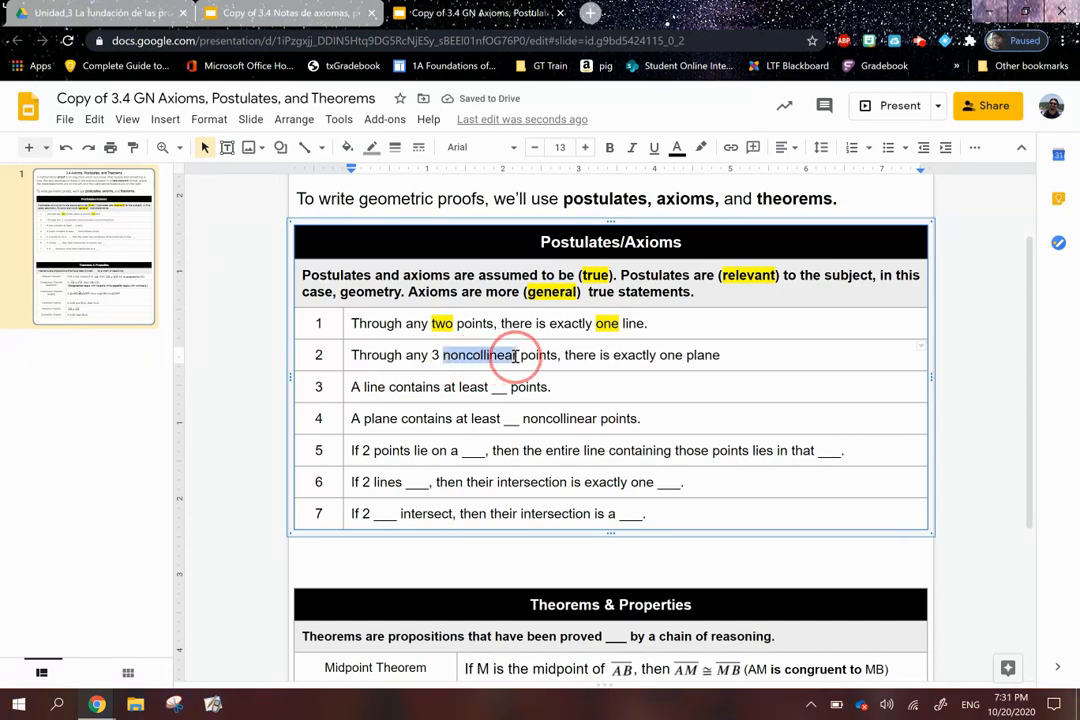
pyautogui.click(700, 147)
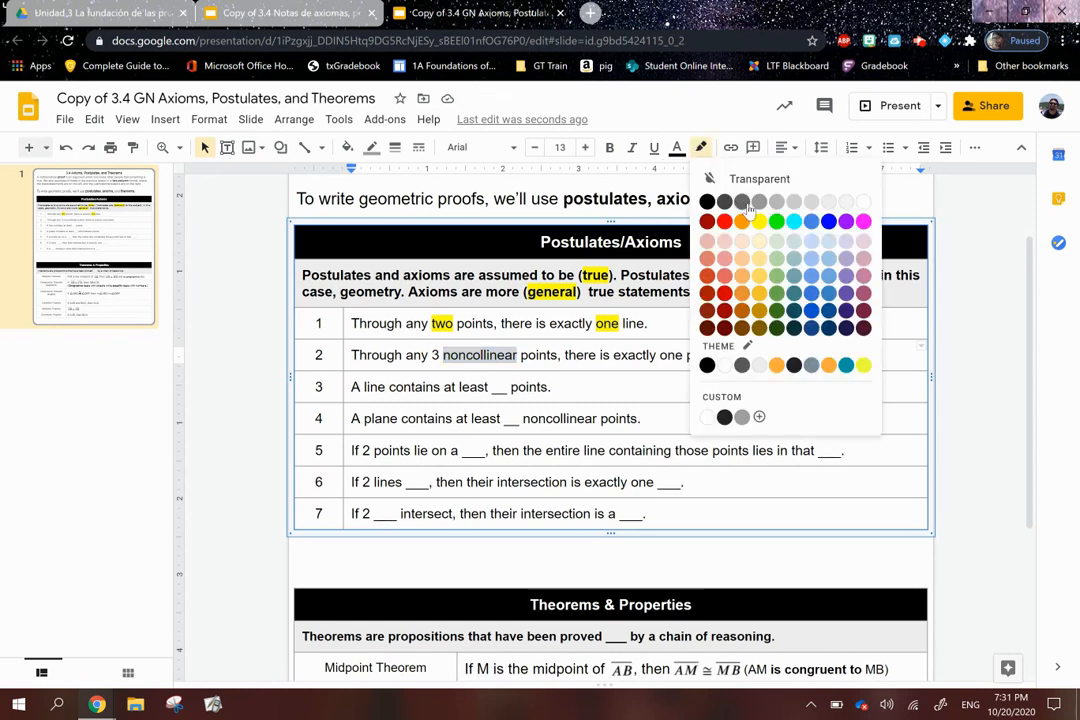
pyautogui.click(760, 221)
# Step: End the sentence after plane with a period and select postulates 1 and 2 together
pyautogui.click(732, 355)
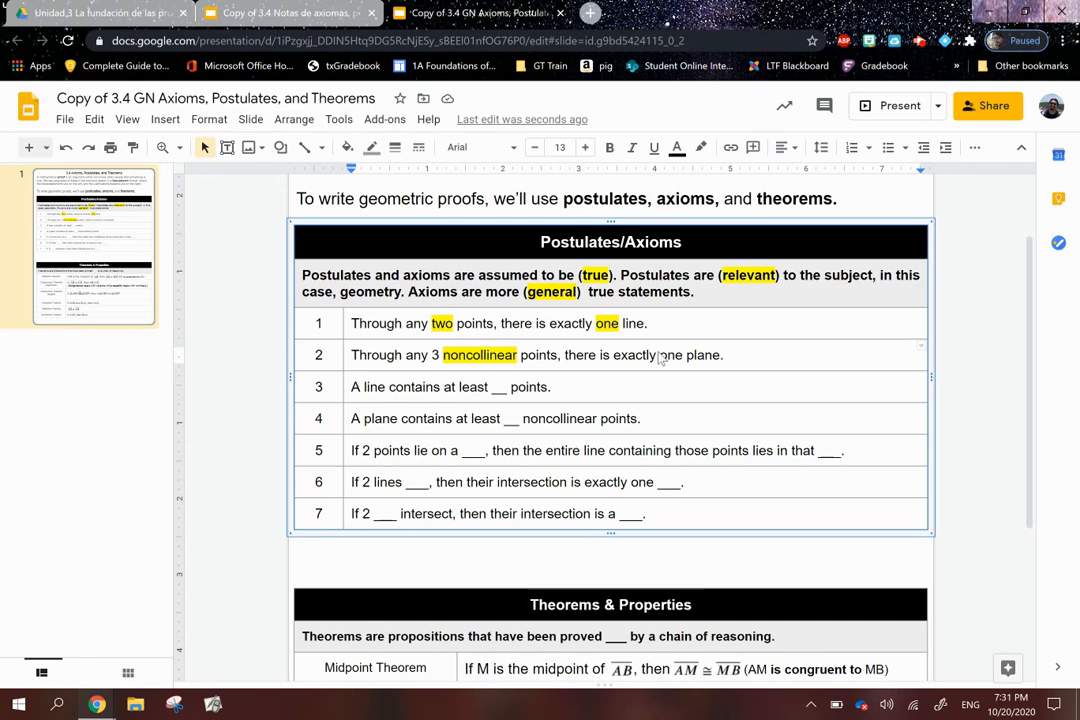
pyautogui.click(650, 323)
pyautogui.moveTo(350, 323); pyautogui.dragTo(758, 355)
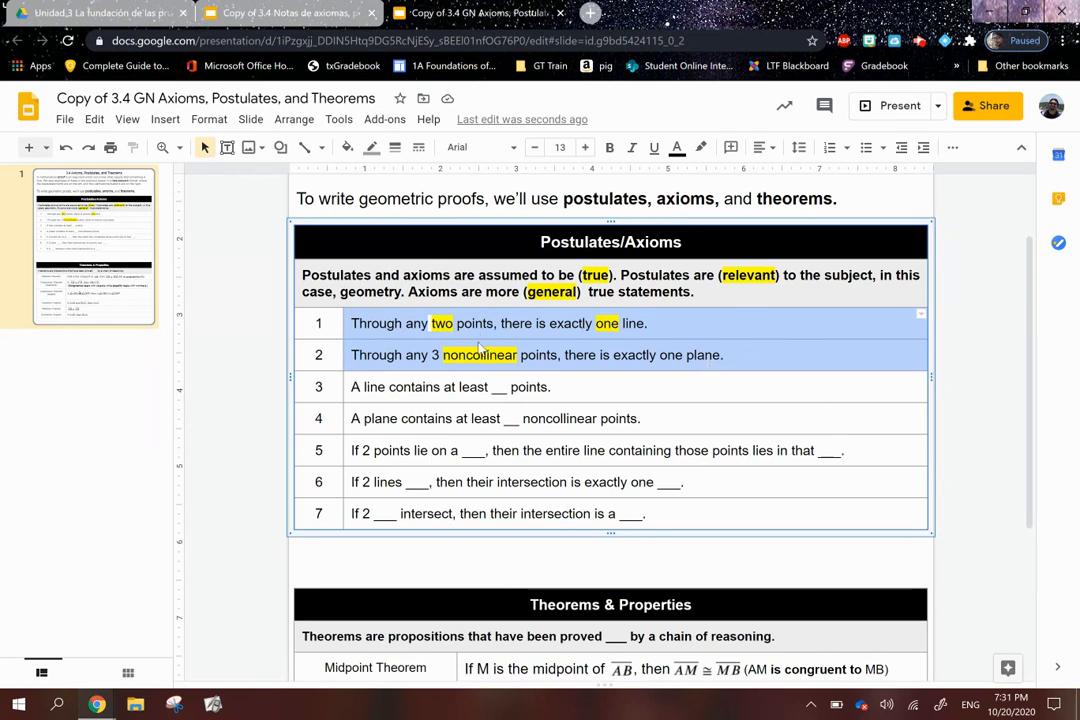
# Step: Fill postulate 3's blank with two and highlight it yellow
pyautogui.click(389, 387)
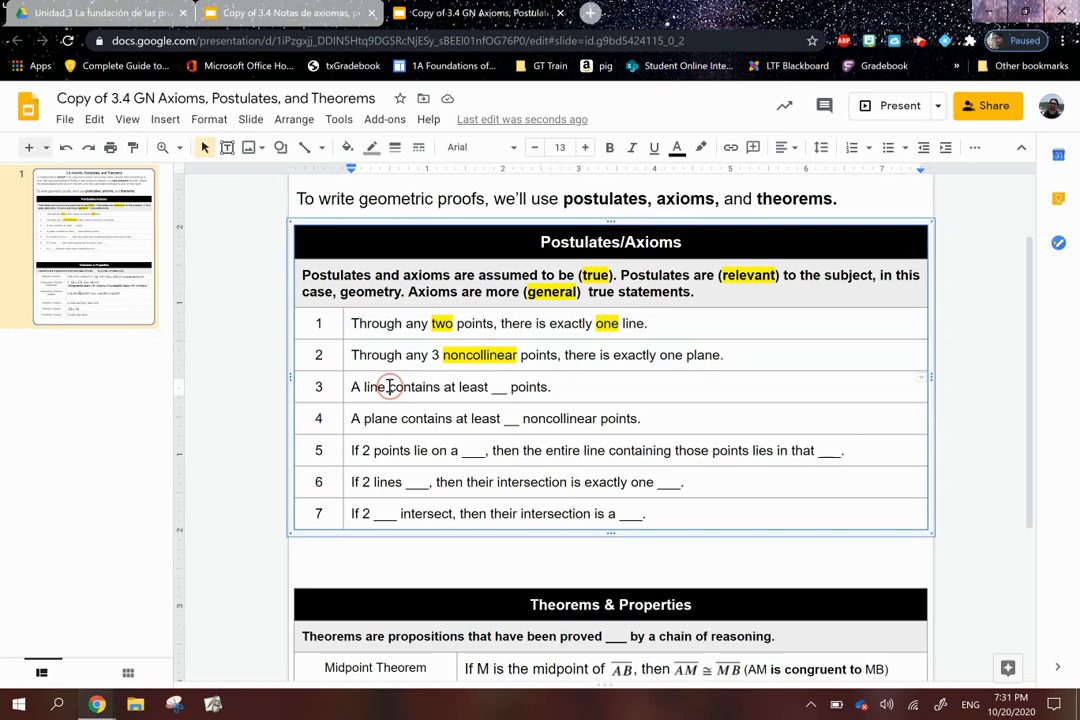
pyautogui.moveTo(492, 387); pyautogui.dragTo(510, 388)
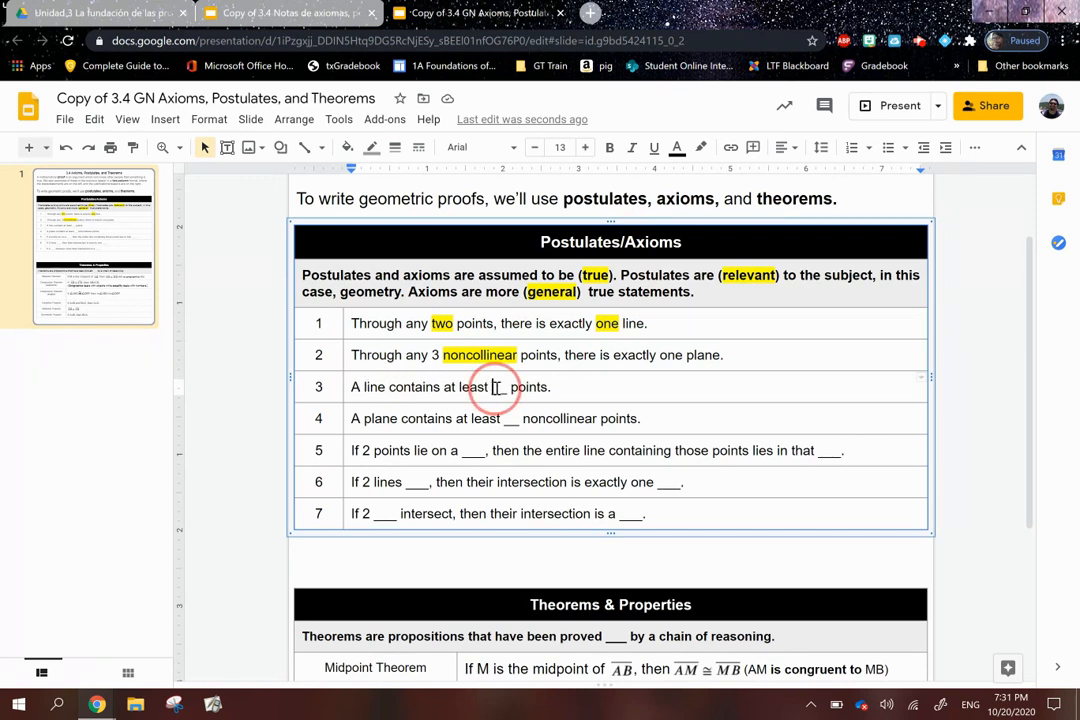
pyautogui.write('two')
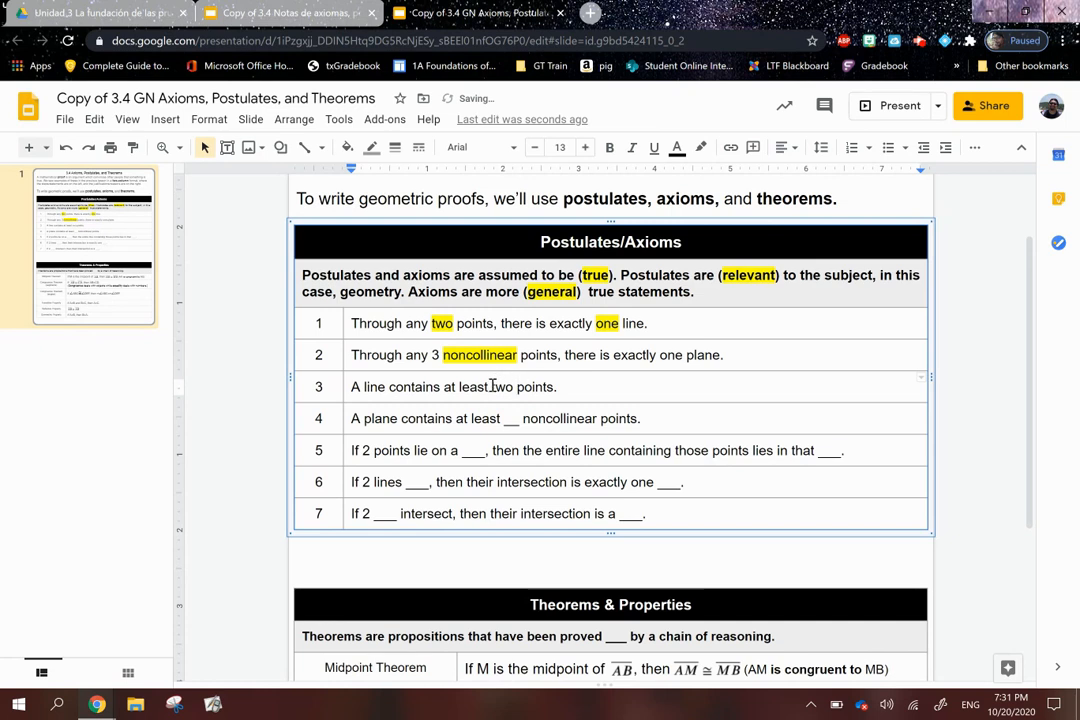
pyautogui.doubleClick(490, 387)
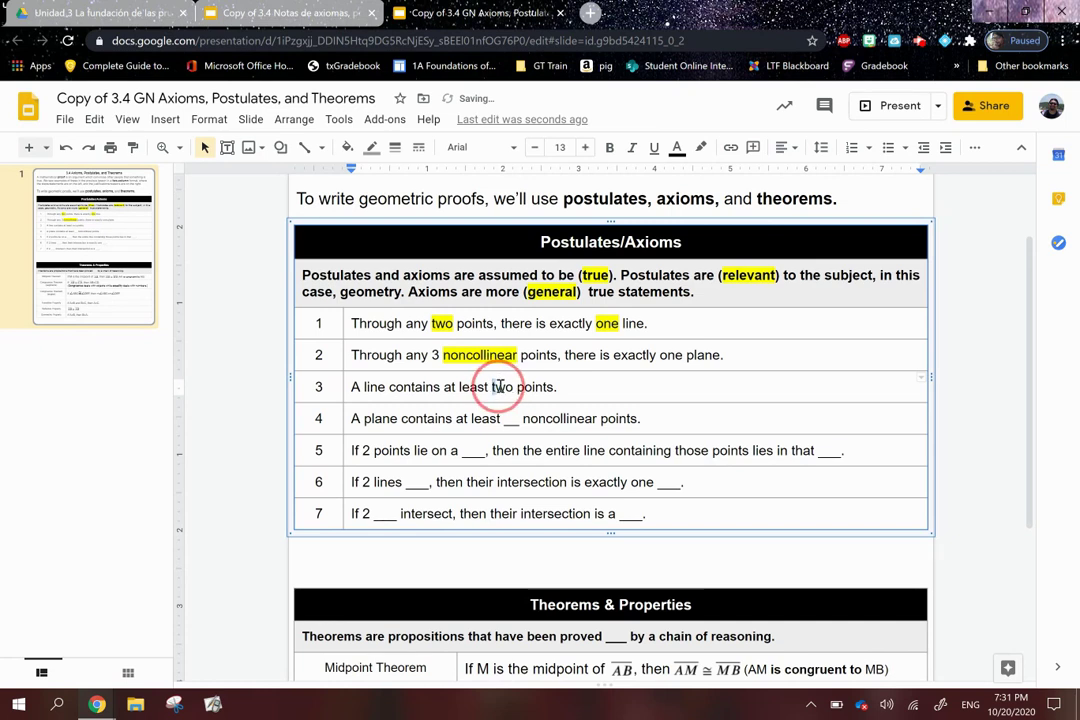
pyautogui.click(701, 147)
pyautogui.click(714, 244)
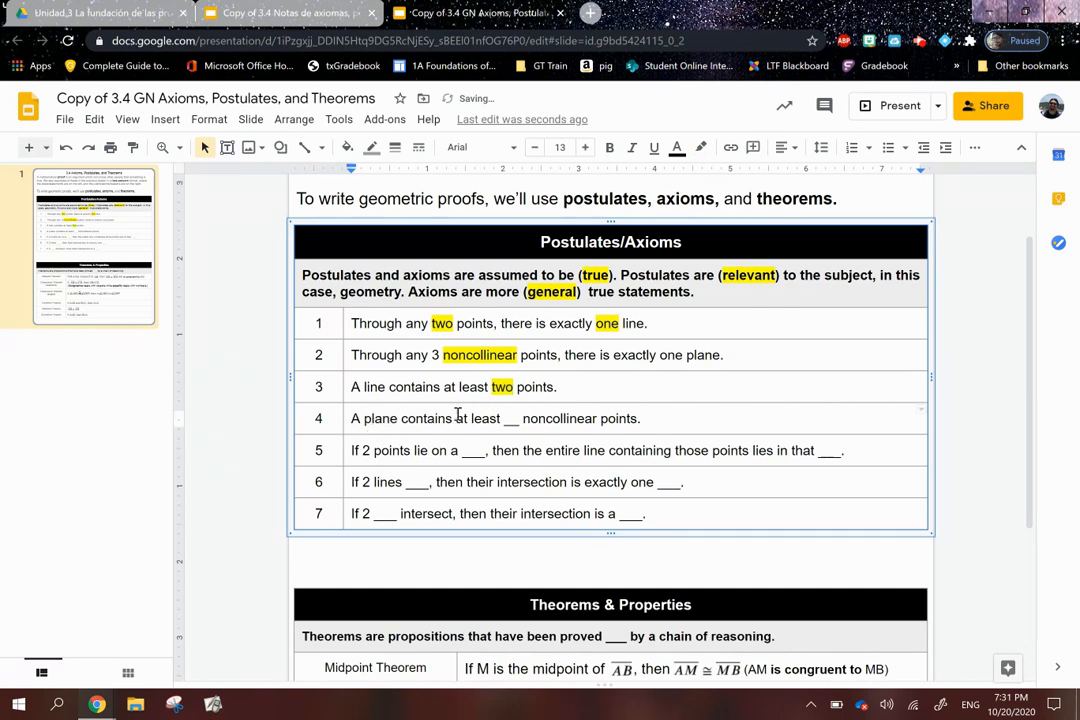
# Step: Fill postulate 4's blank with three, highlight it yellow, and select postulates 3 and 4
pyautogui.moveTo(504, 418); pyautogui.dragTo(520, 421)
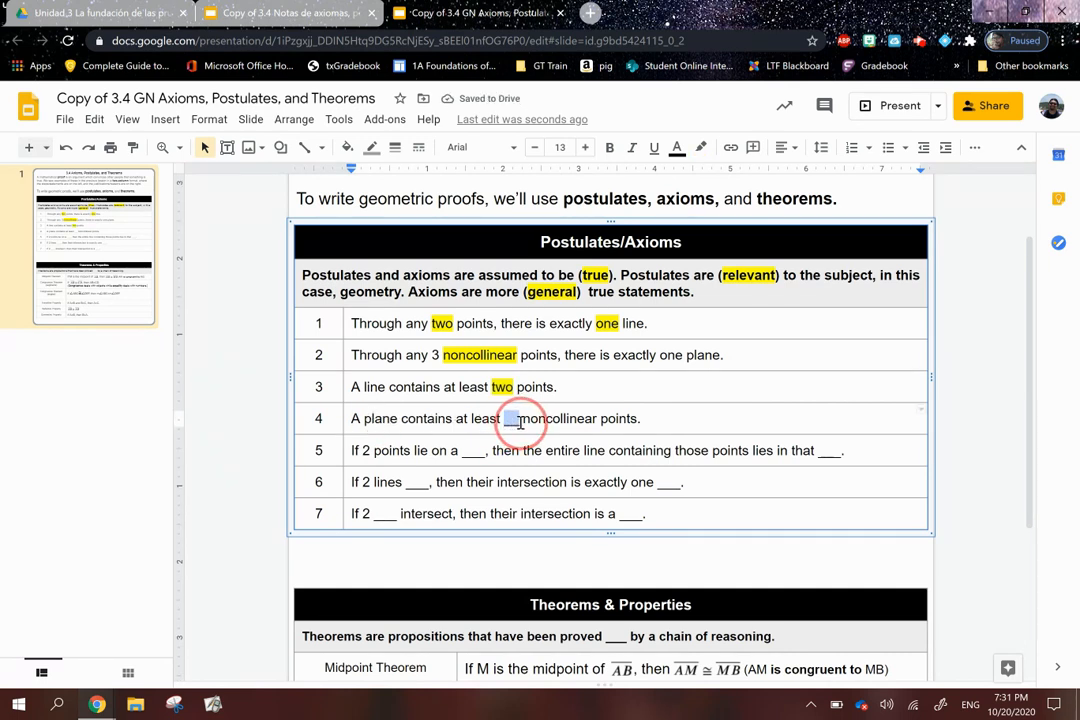
pyautogui.write('three')
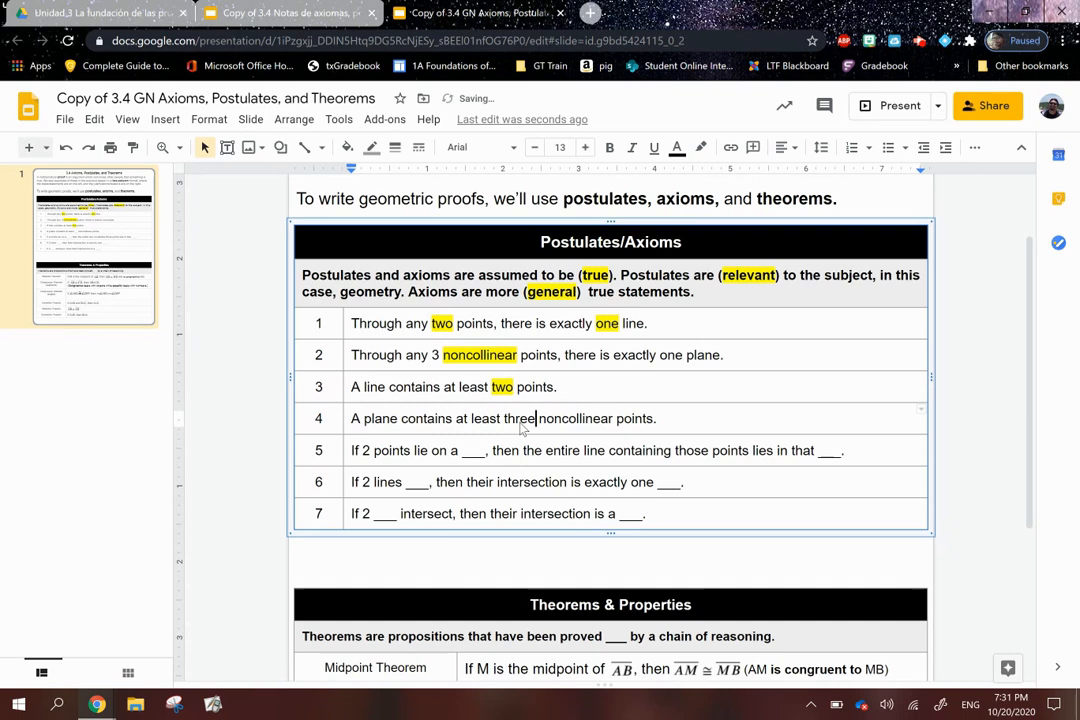
pyautogui.moveTo(503, 418); pyautogui.dragTo(540, 418)
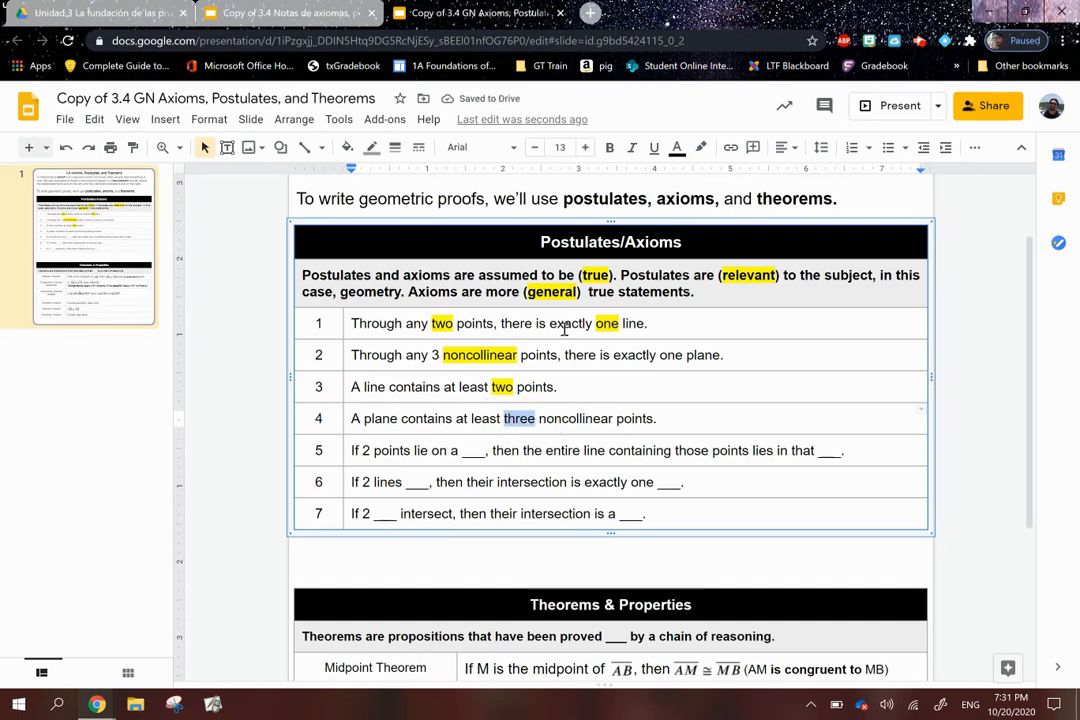
pyautogui.click(700, 147)
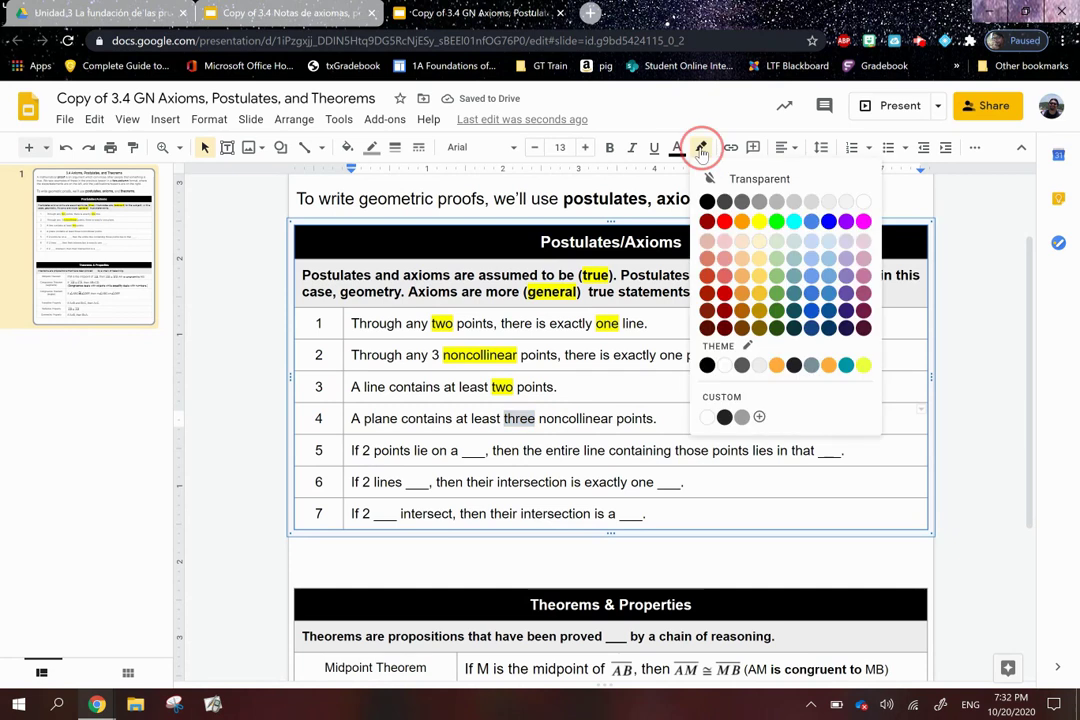
pyautogui.click(762, 226)
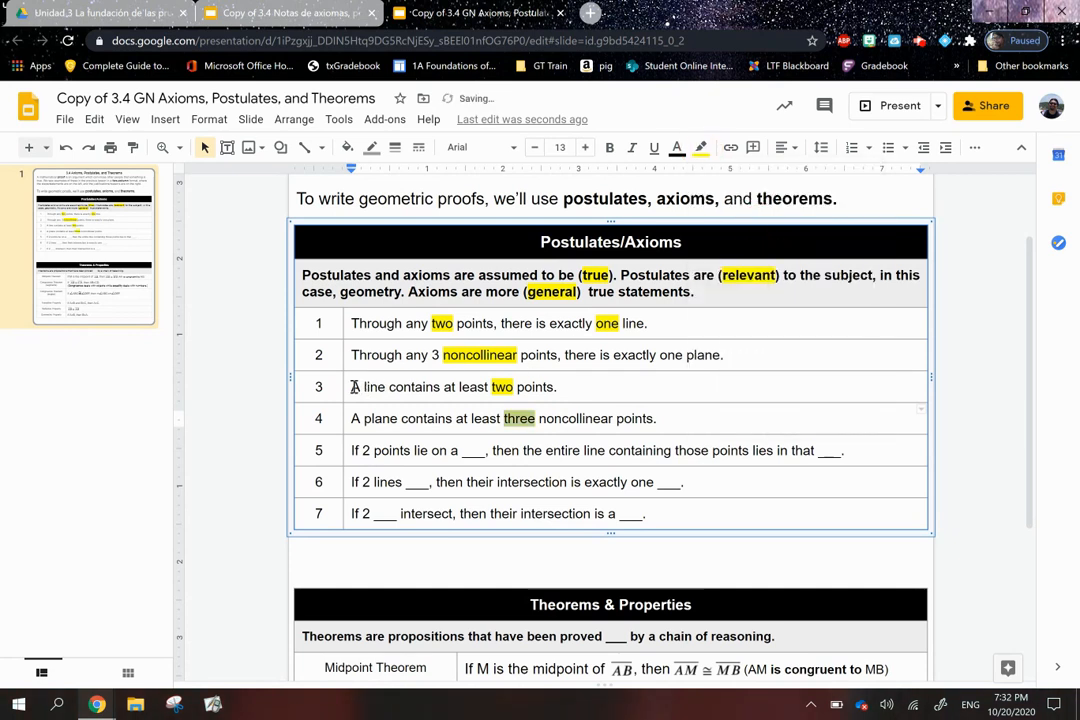
pyautogui.moveTo(352, 386); pyautogui.dragTo(686, 414)
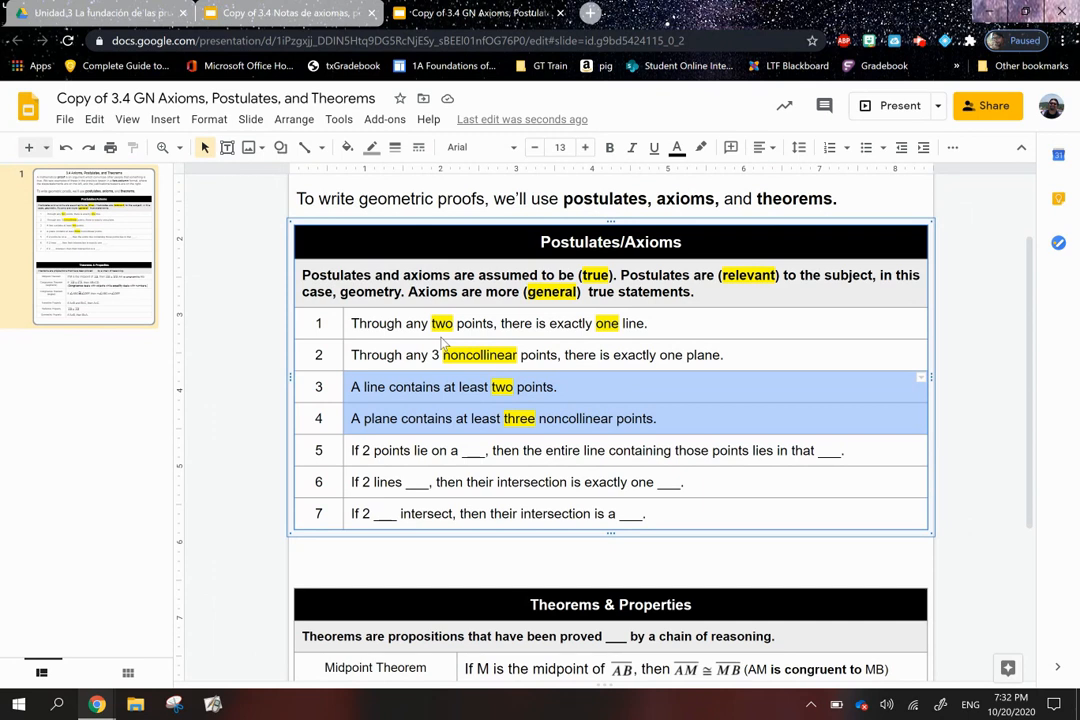
# Step: Fill both blanks of postulate 5 with plane
pyautogui.click(470, 450)
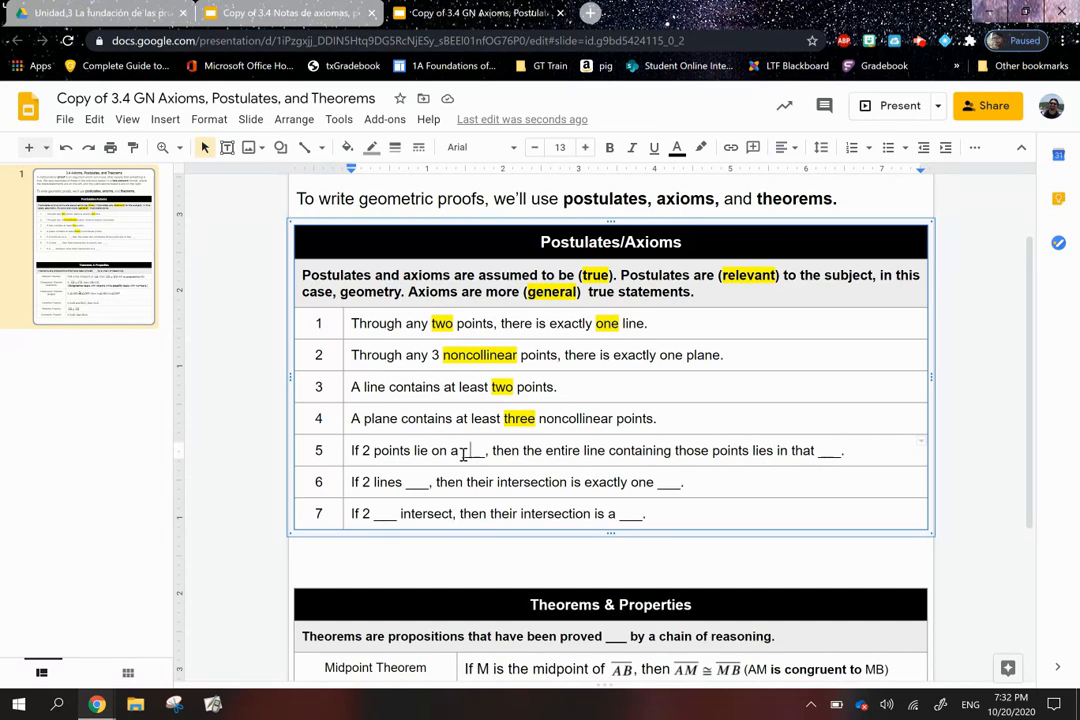
pyautogui.moveTo(463, 452); pyautogui.dragTo(487, 455)
pyautogui.write('plane')
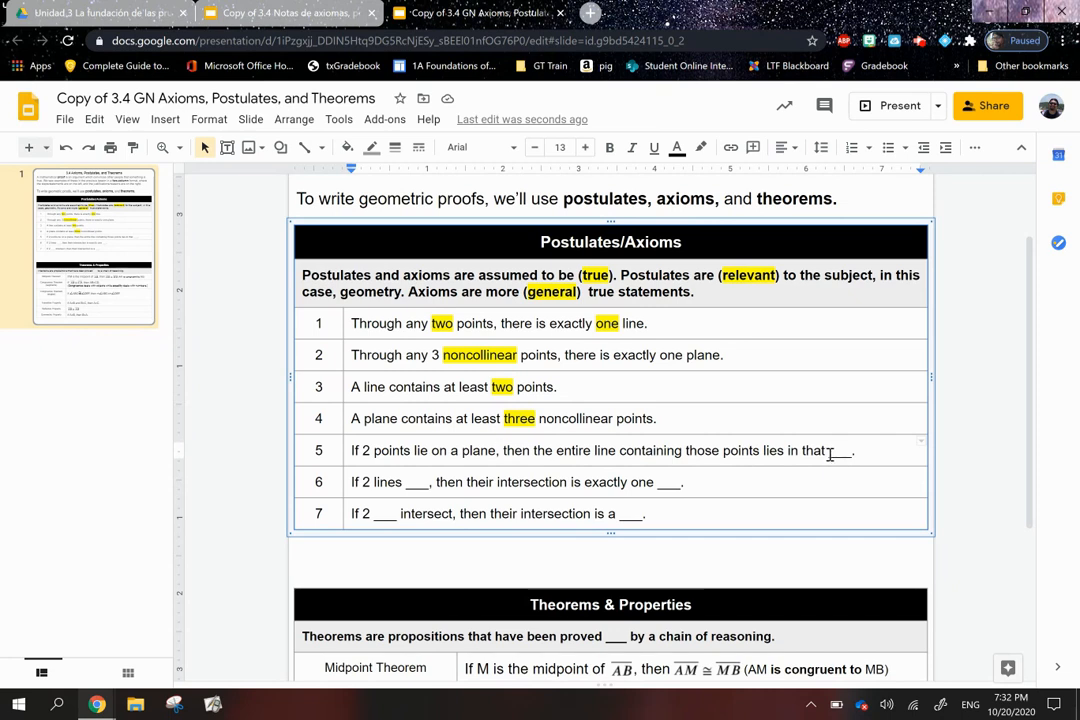
pyautogui.moveTo(828, 451); pyautogui.dragTo(852, 451)
pyautogui.write('plane')
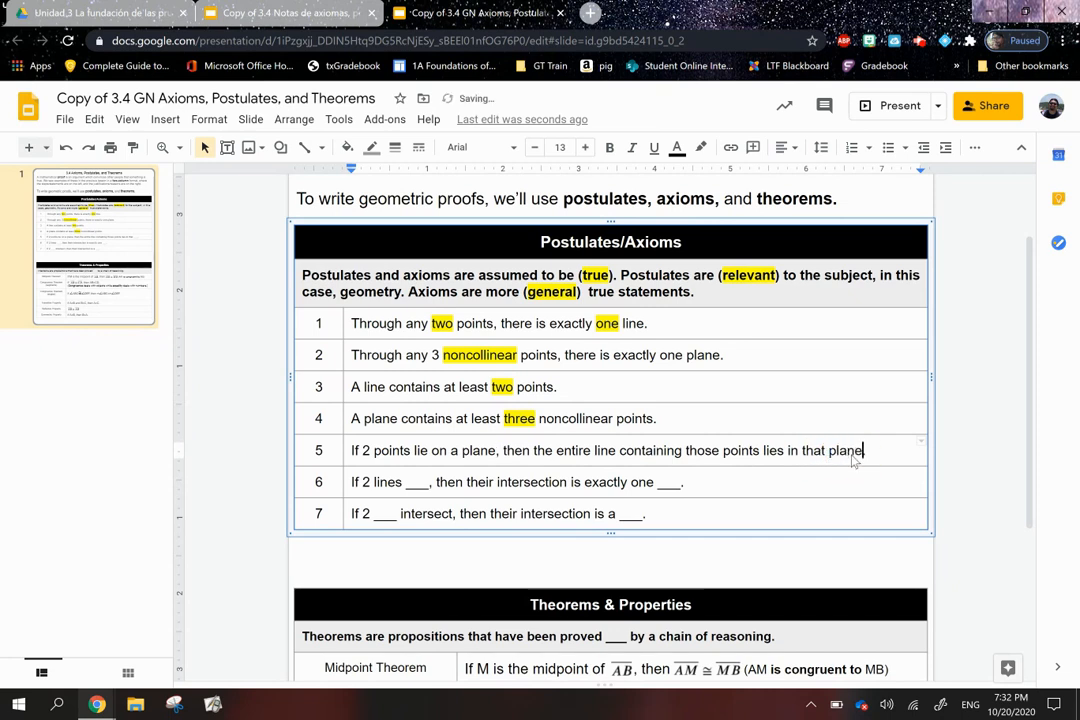
# Step: Highlight the final plane yellow and select the first plane for highlighting
pyautogui.moveTo(829, 451); pyautogui.dragTo(862, 452)
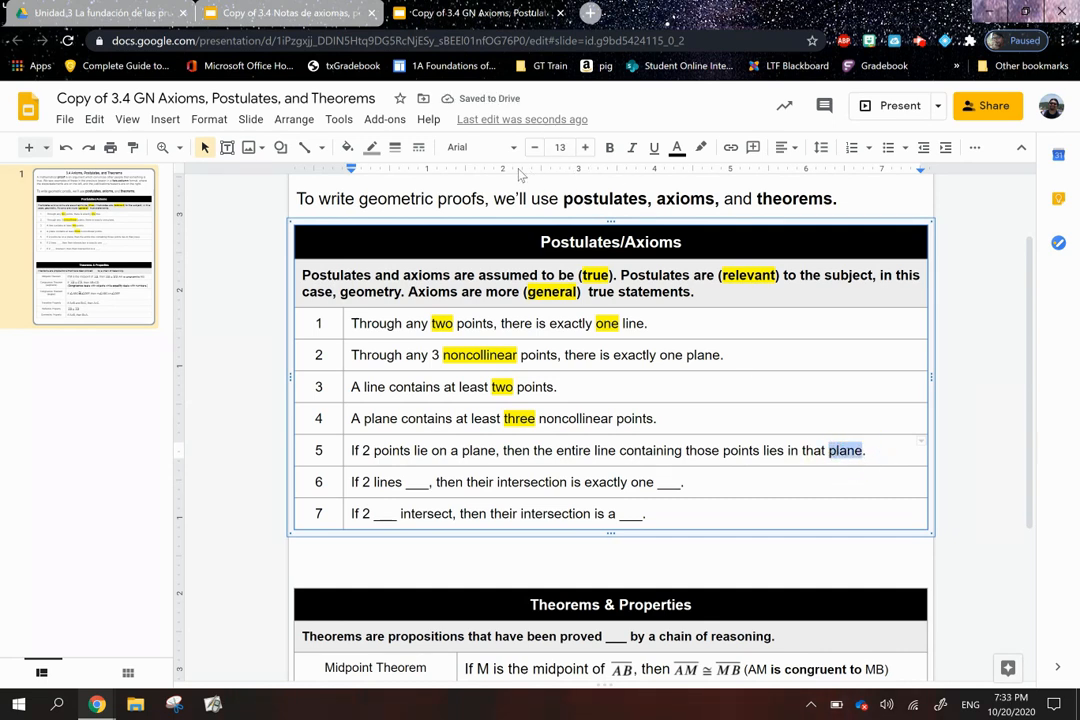
pyautogui.click(700, 147)
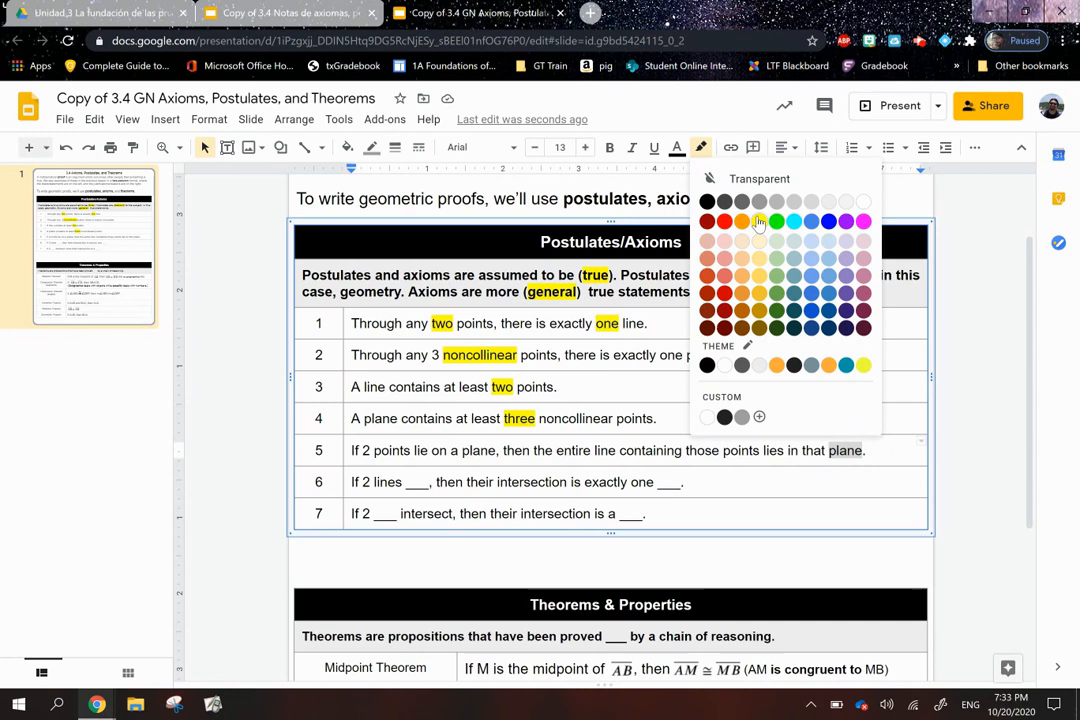
pyautogui.click(640, 190)
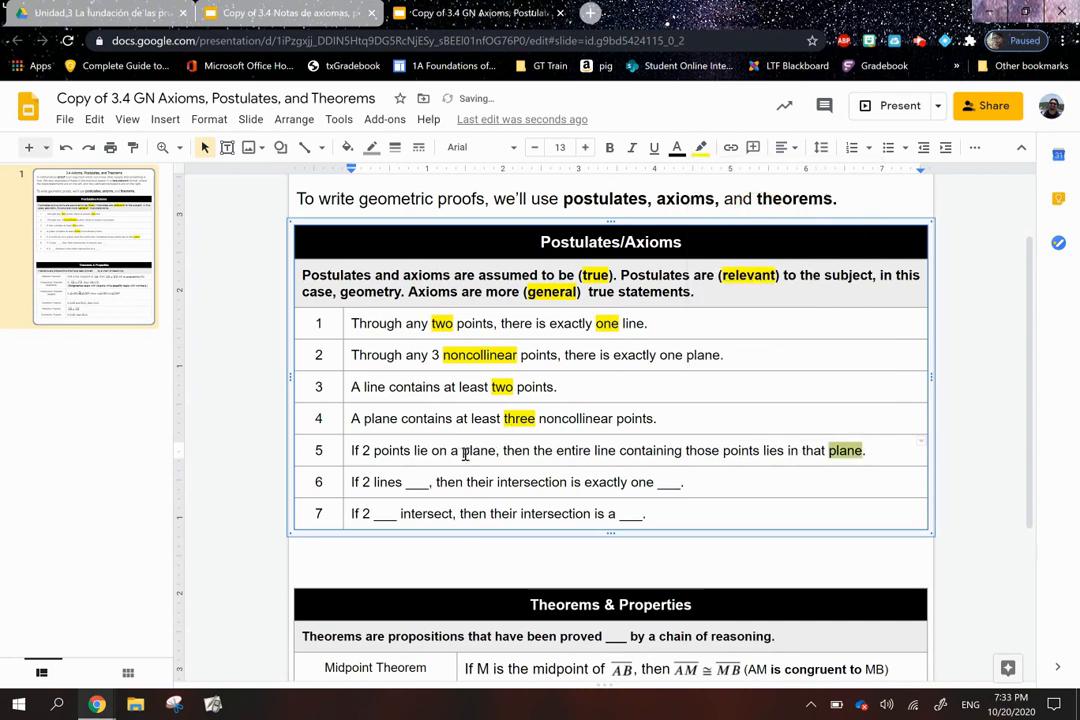
pyautogui.moveTo(463, 451); pyautogui.dragTo(497, 451)
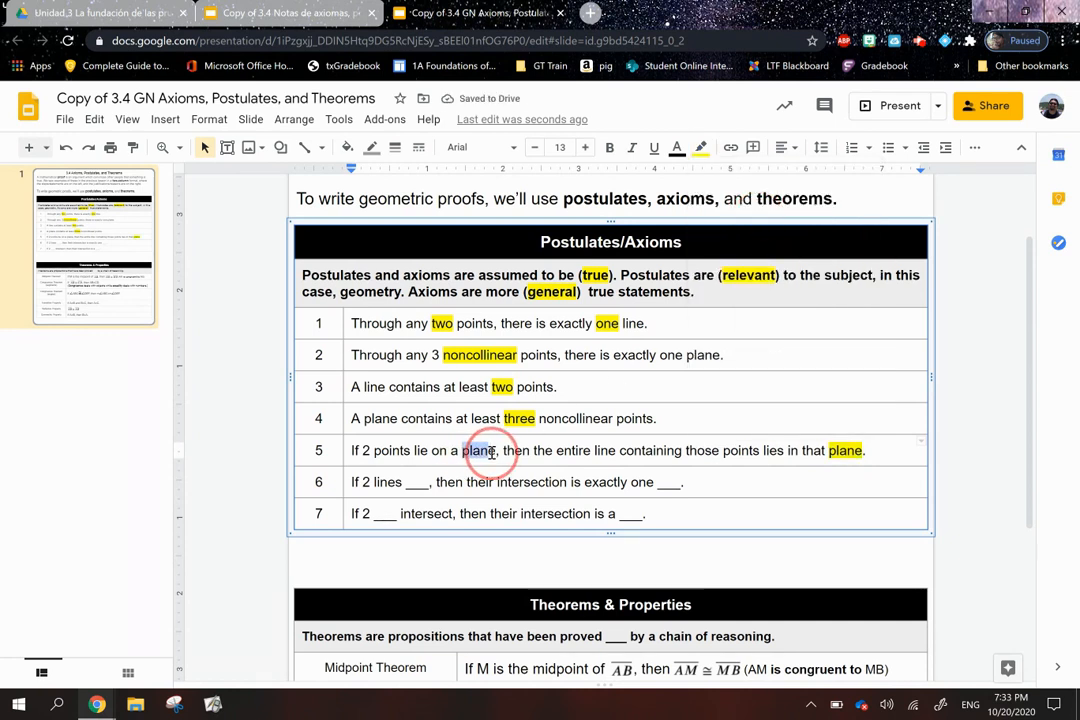
# Step: Highlight postulate 5's first plane yellow, then fill postulate 6's blanks with intersect and point
pyautogui.click(700, 147)
pyautogui.click(760, 221)
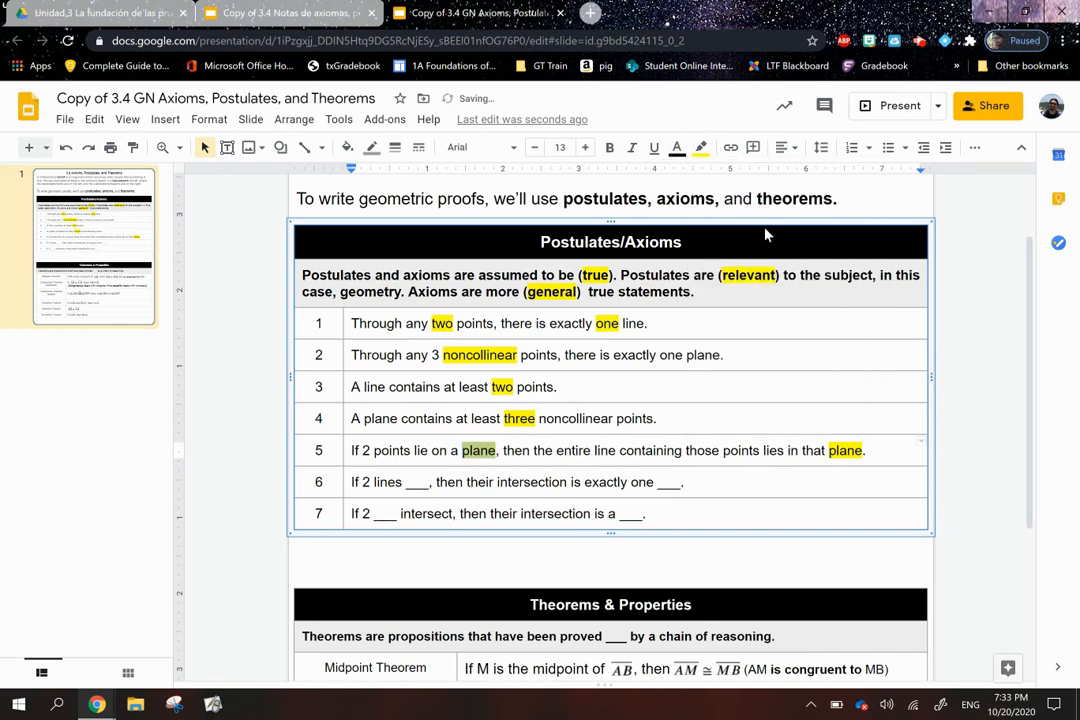
pyautogui.click(362, 482)
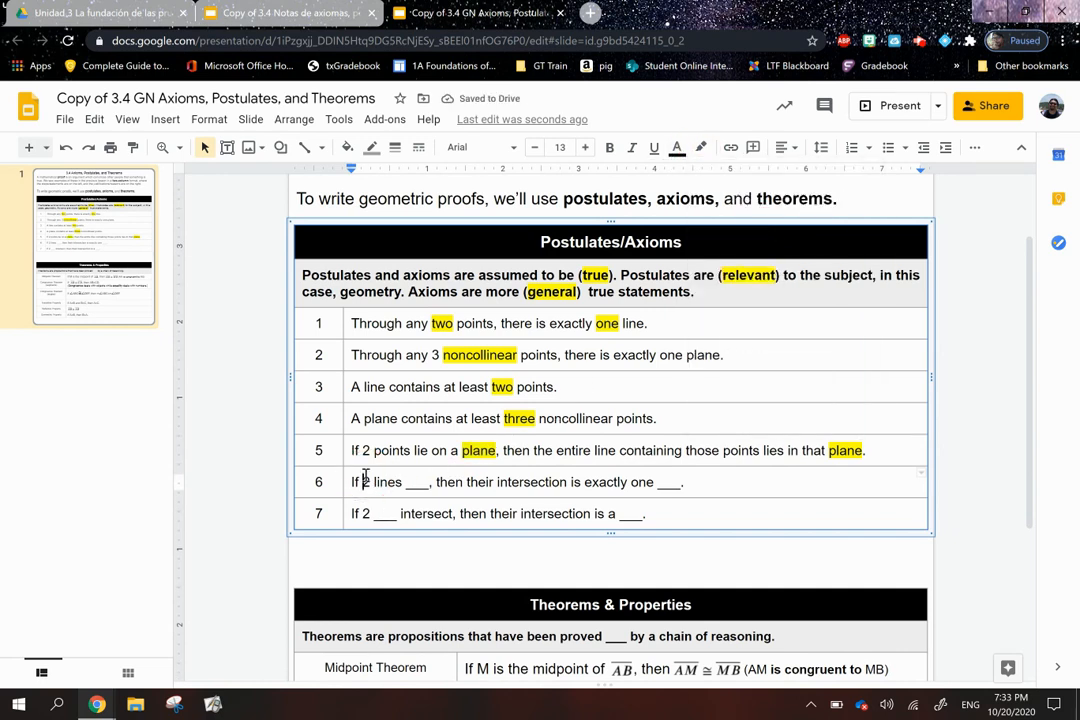
pyautogui.moveTo(405, 482); pyautogui.dragTo(428, 482)
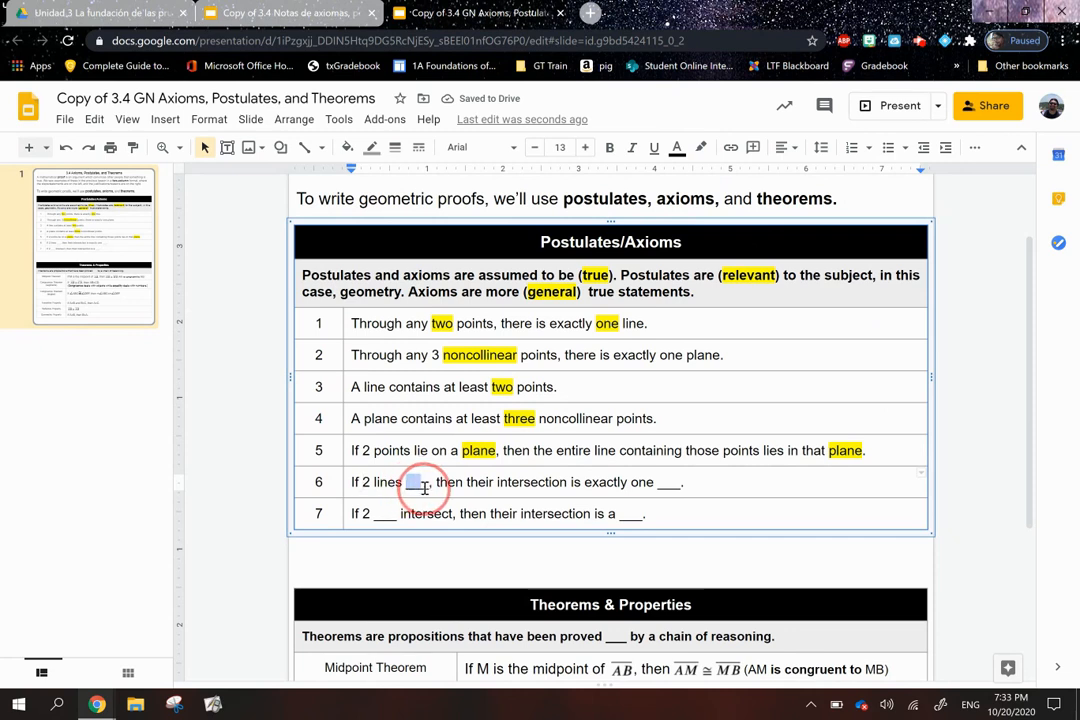
pyautogui.write('intersect')
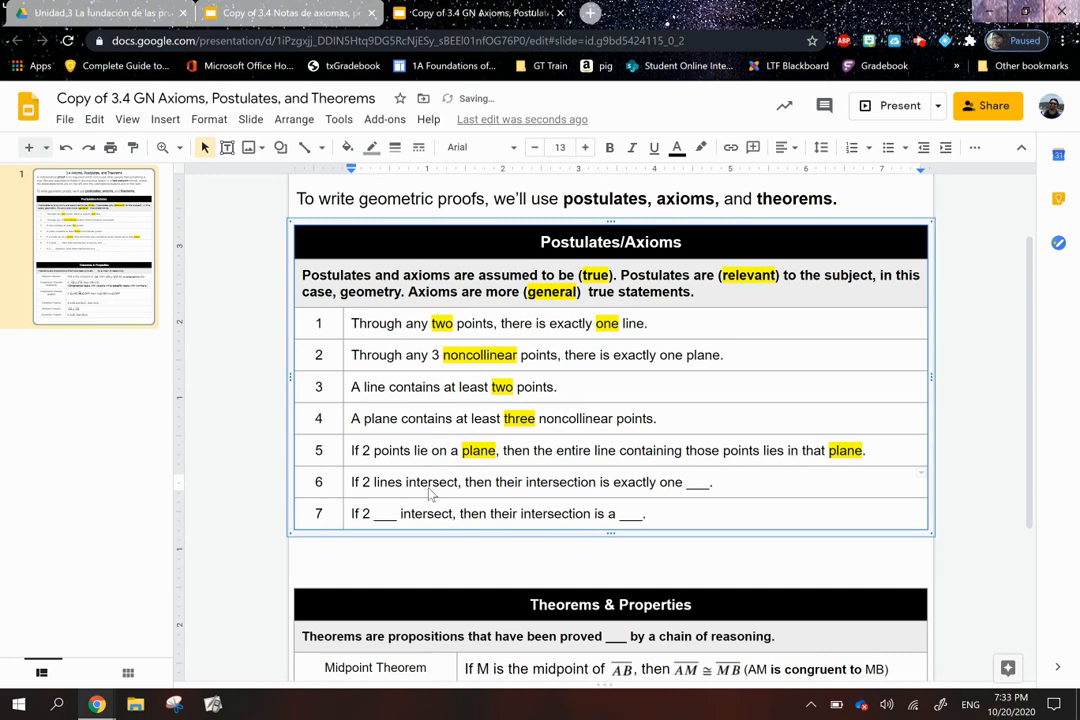
pyautogui.doubleClick(698, 482)
pyautogui.write('point')
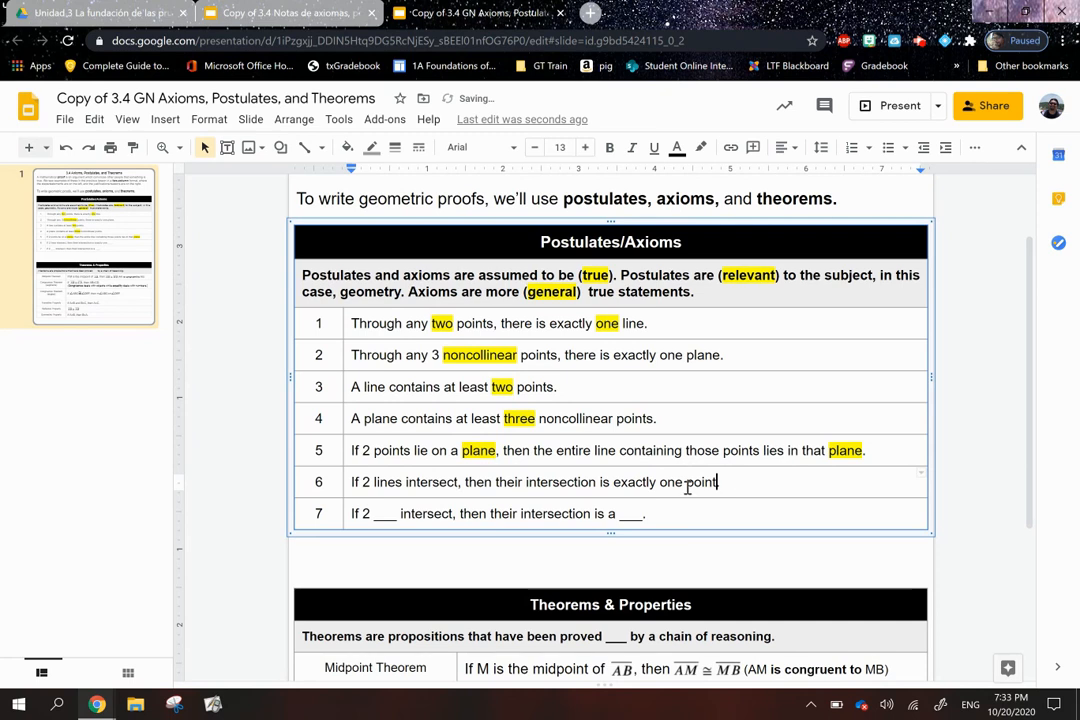
# Step: Highlight point and intersect in postulate 6 in yellow
pyautogui.doubleClick(699, 483)
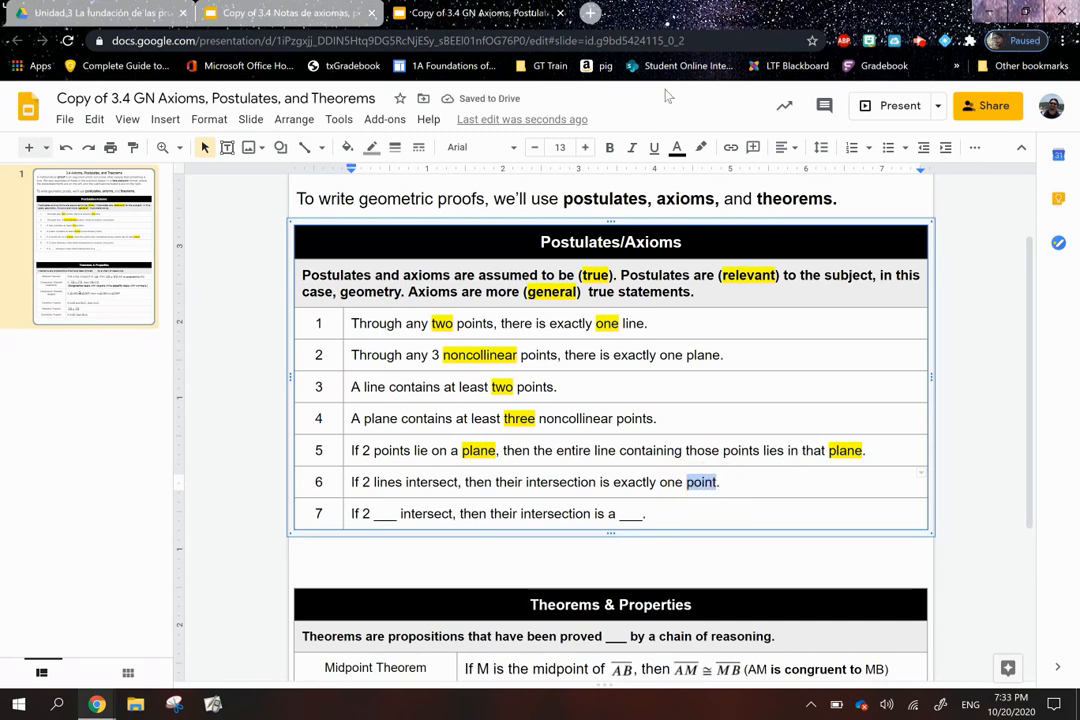
pyautogui.click(700, 147)
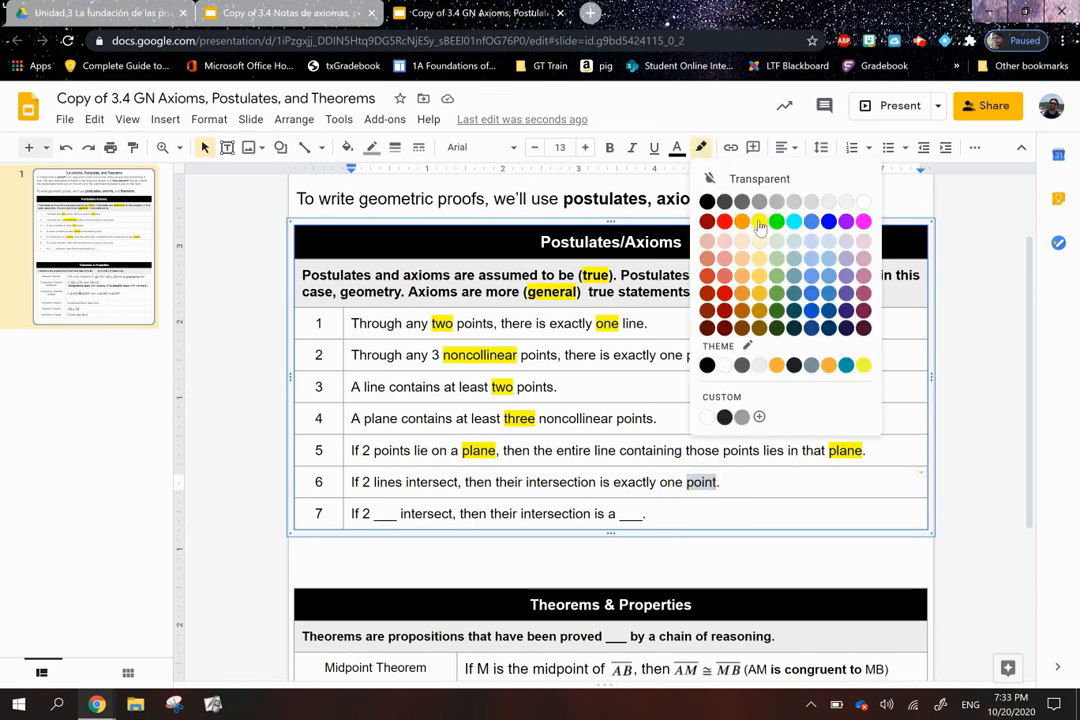
pyautogui.click(743, 349)
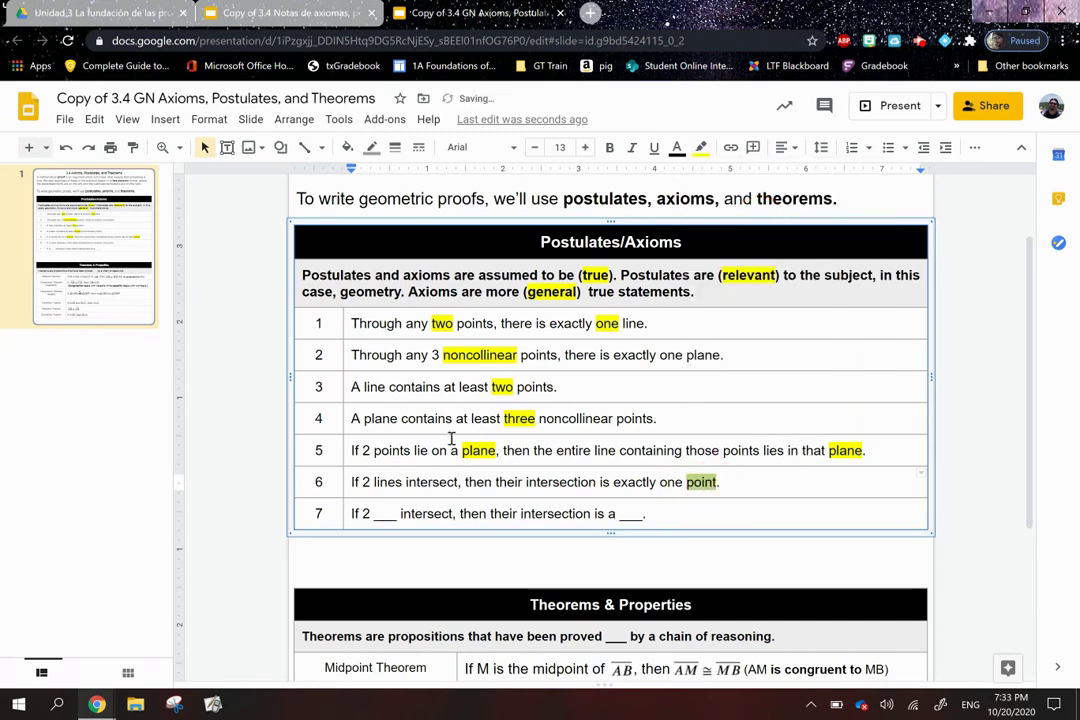
pyautogui.doubleClick(407, 483)
pyautogui.click(407, 482)
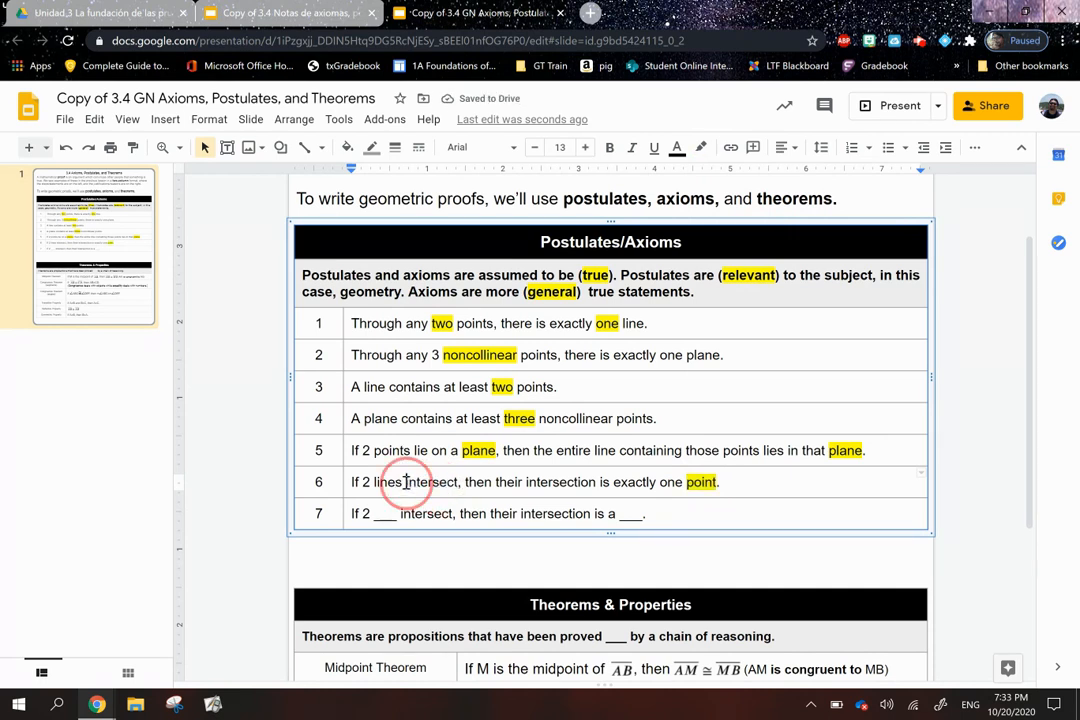
pyautogui.doubleClick(407, 482)
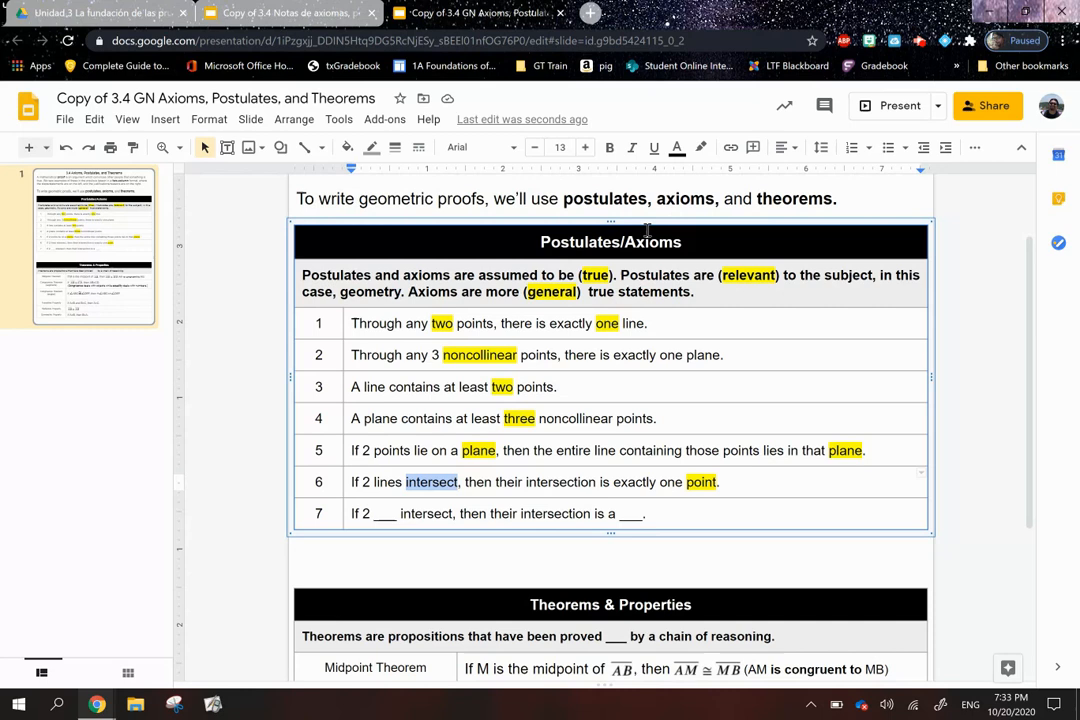
pyautogui.click(700, 147)
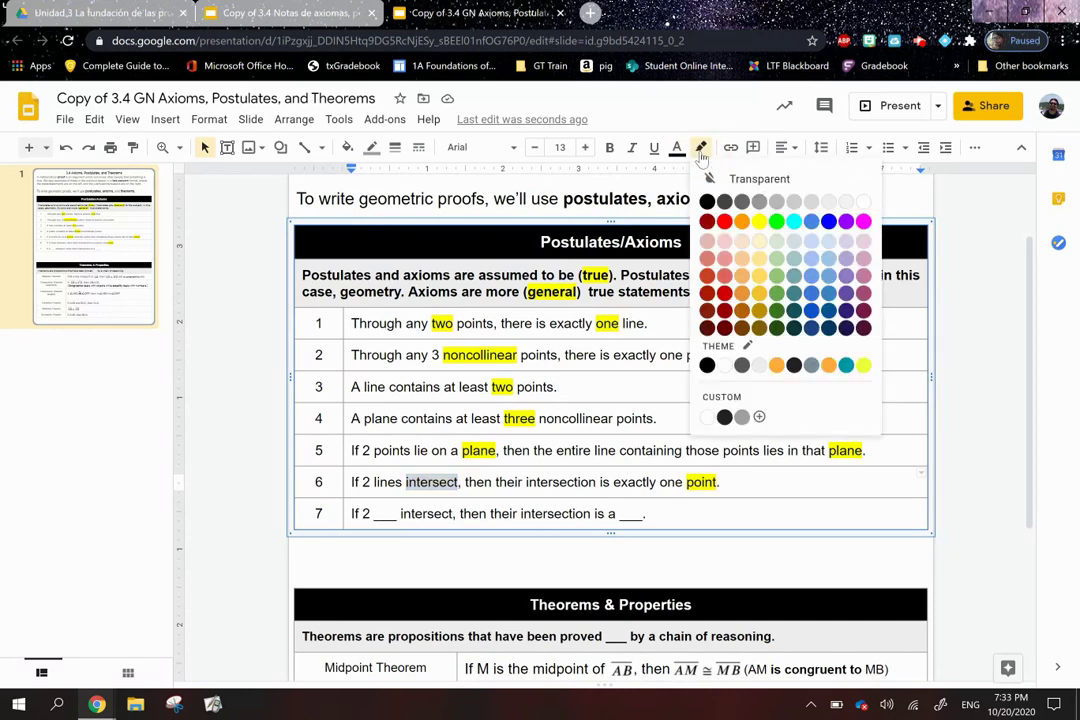
pyautogui.click(760, 240)
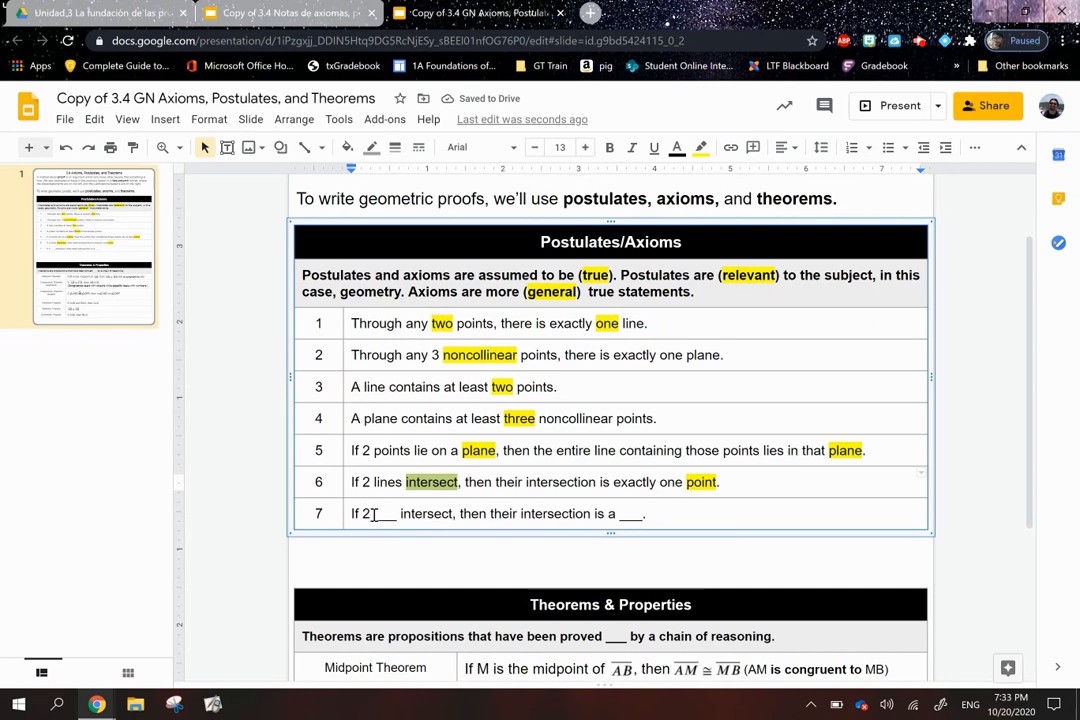
# Step: Fill postulate 7's first blank with planes and highlight it yellow
pyautogui.moveTo(373, 514); pyautogui.dragTo(397, 514)
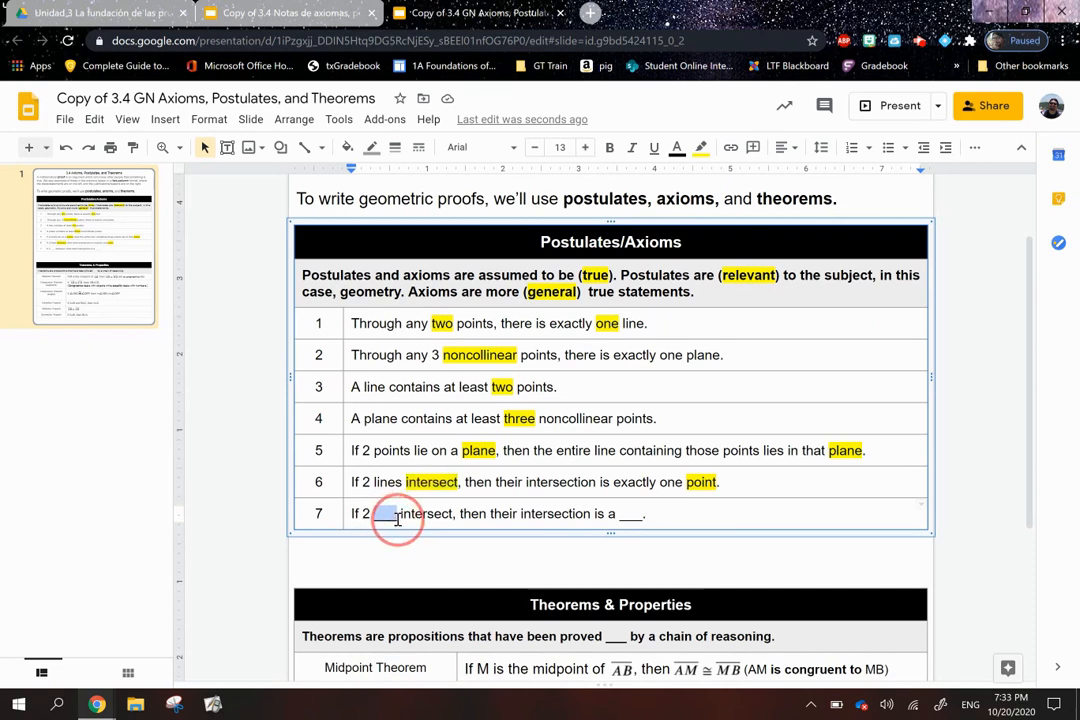
pyautogui.write('planes')
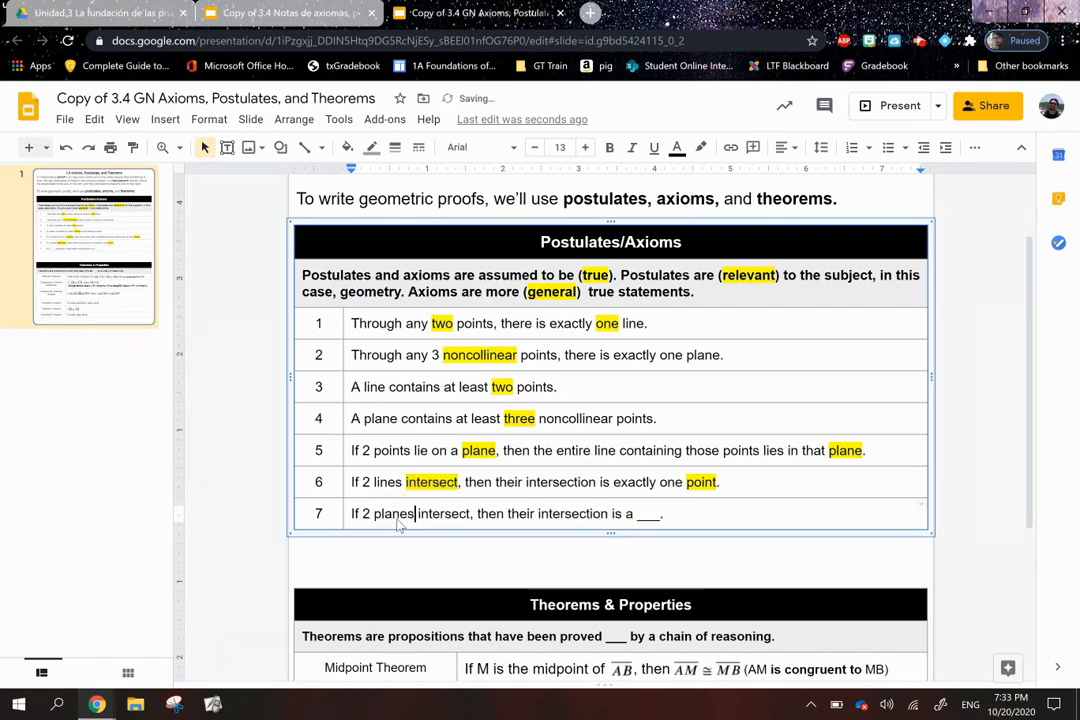
pyautogui.moveTo(375, 514); pyautogui.dragTo(413, 514)
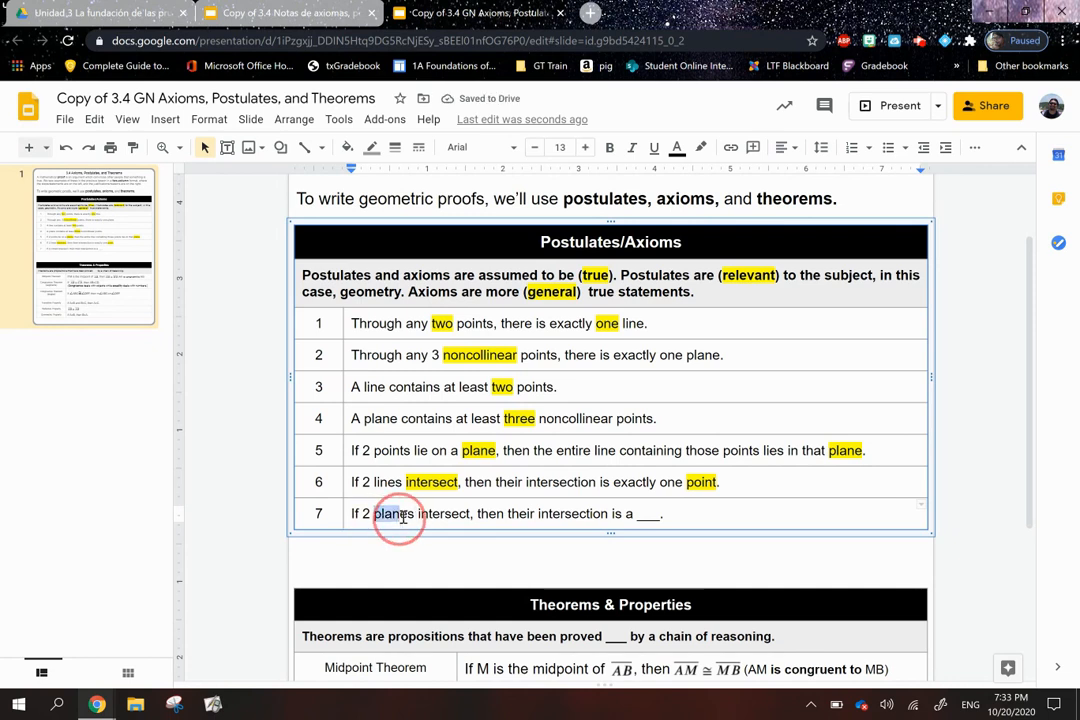
pyautogui.click(701, 147)
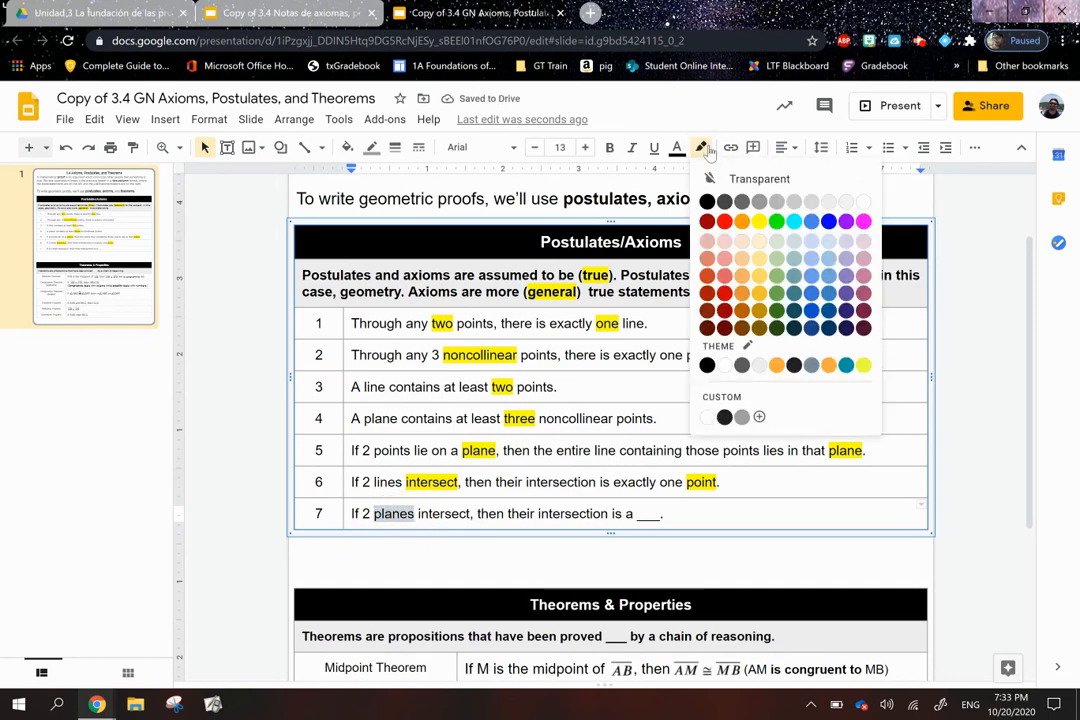
pyautogui.click(760, 222)
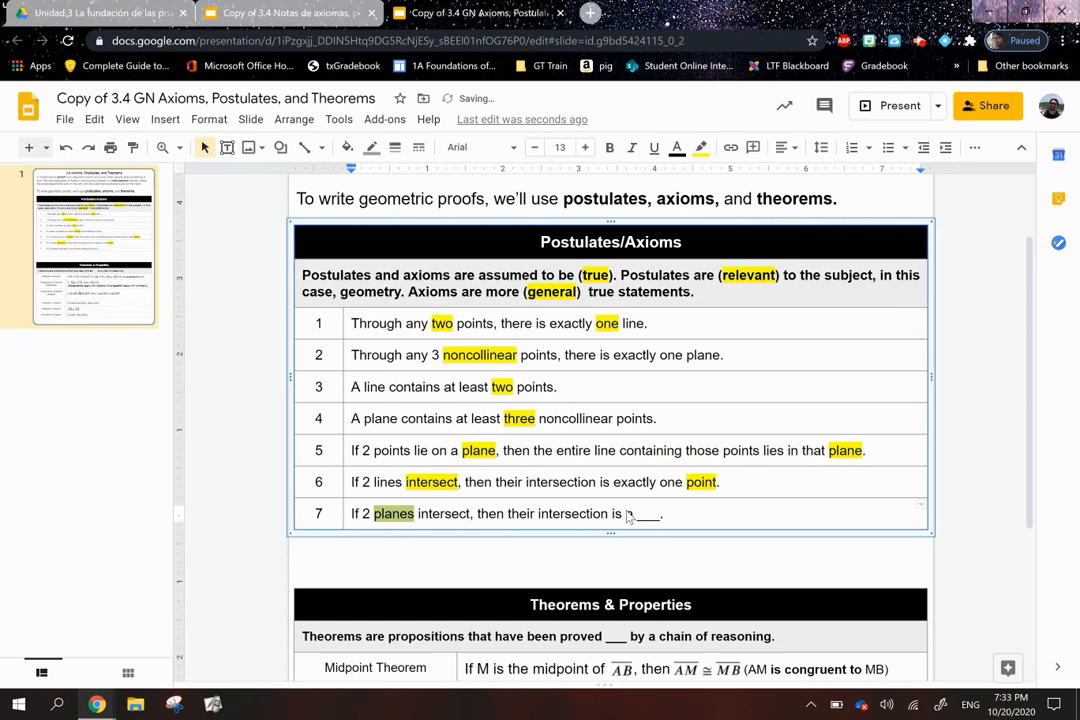
# Step: Fill postulate 7's last blank with line and highlight it yellow
pyautogui.moveTo(638, 514); pyautogui.dragTo(663, 514)
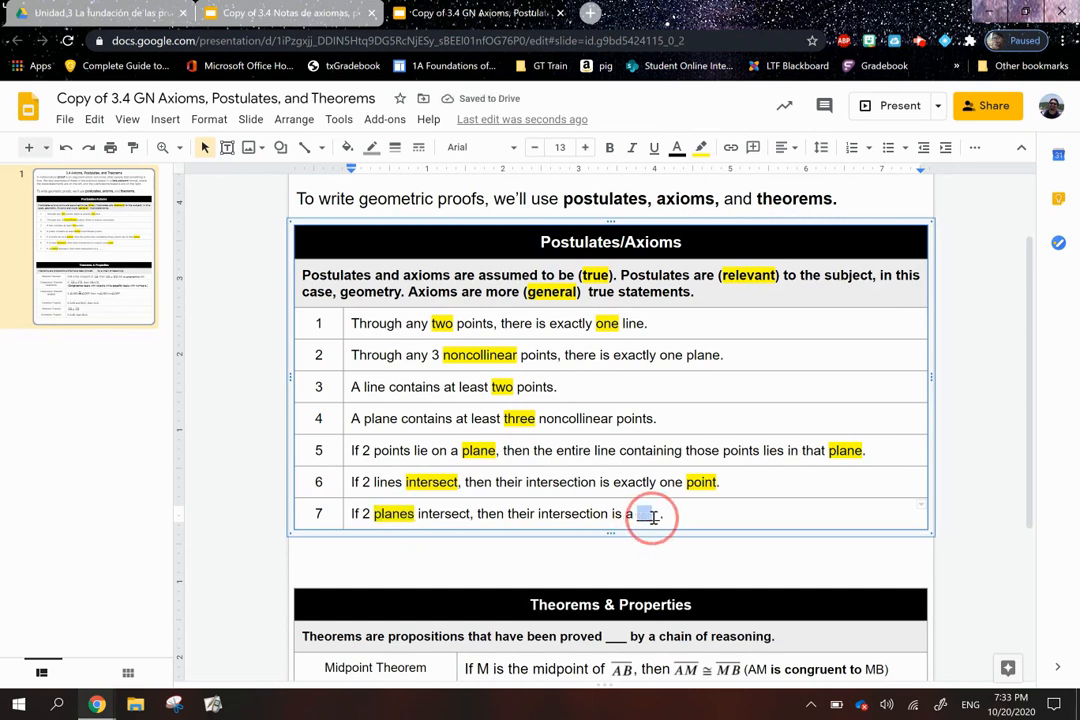
pyautogui.write('line')
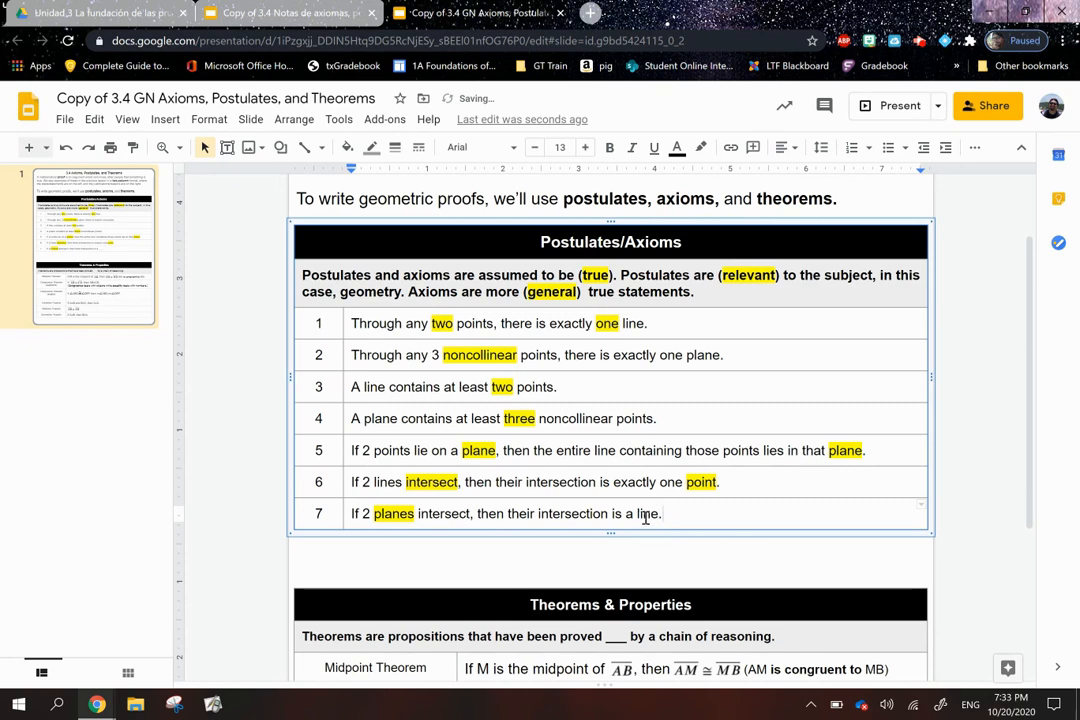
pyautogui.click(656, 514)
pyautogui.doubleClick(656, 514)
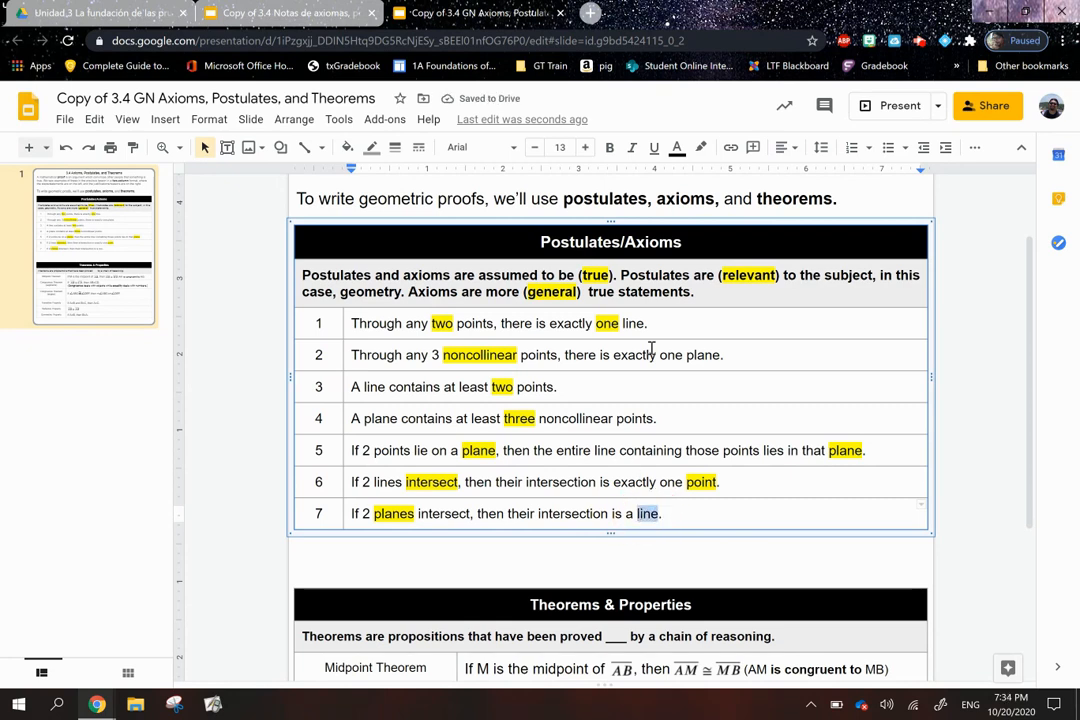
pyautogui.click(701, 147)
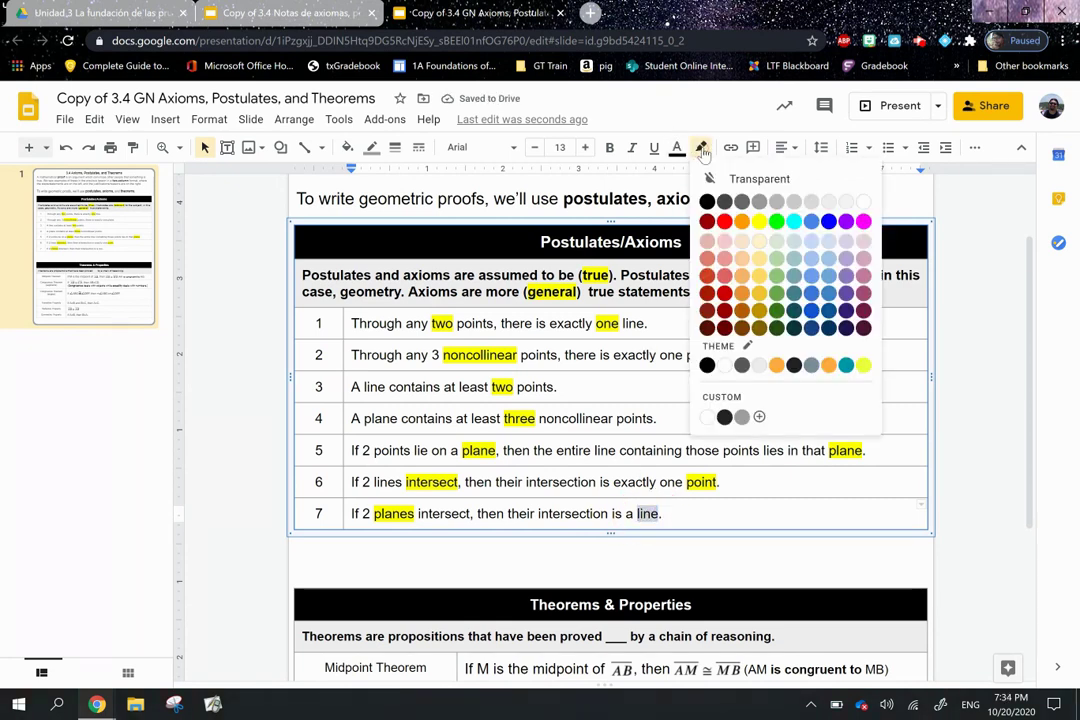
pyautogui.click(775, 223)
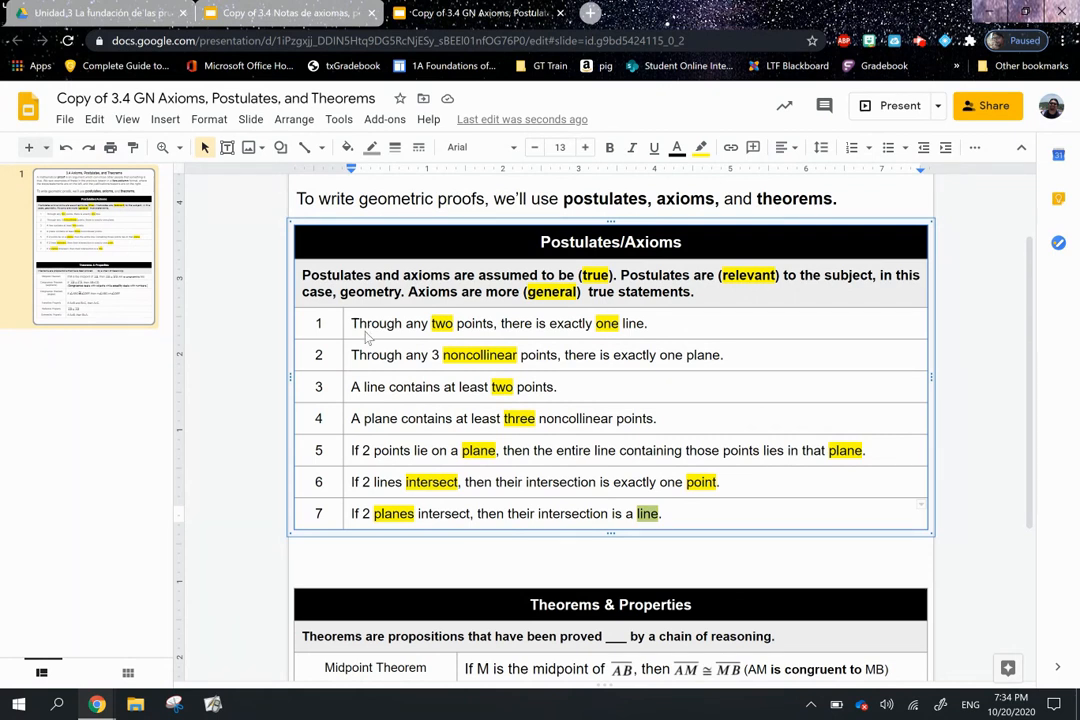
pyautogui.moveTo(1035, 292); pyautogui.dragTo(1006, 479)
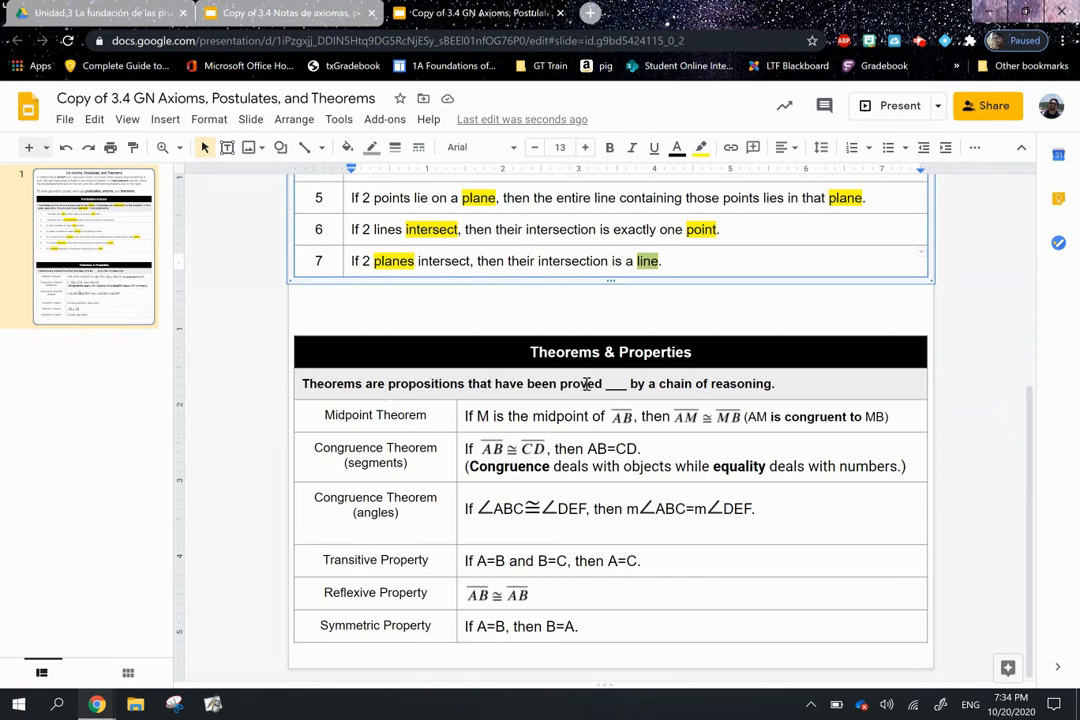
# Step: Make the theorems definition read proven true and highlight true in yellow
pyautogui.moveTo(606, 384); pyautogui.dragTo(624, 386)
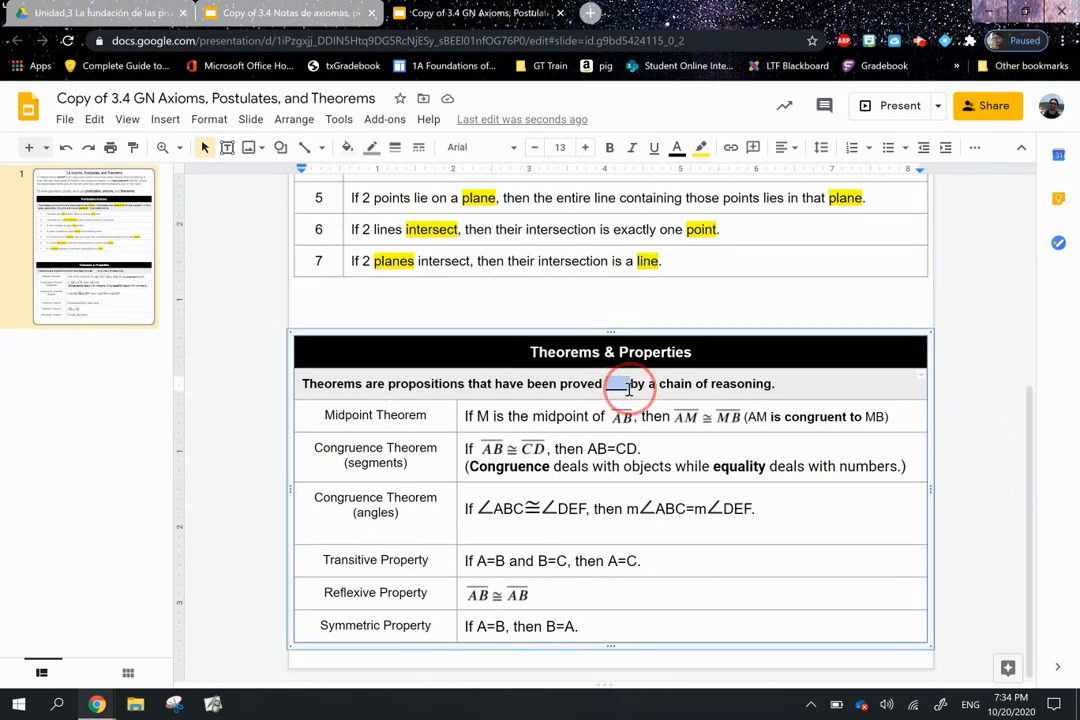
pyautogui.write('true')
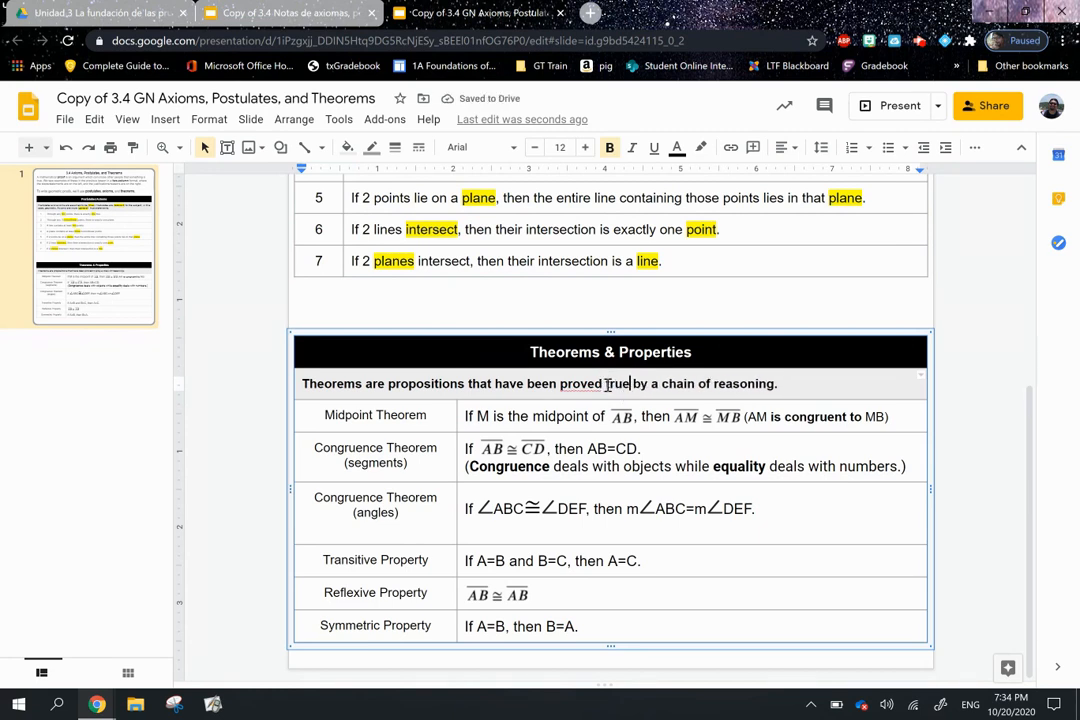
pyautogui.moveTo(607, 386); pyautogui.dragTo(602, 386)
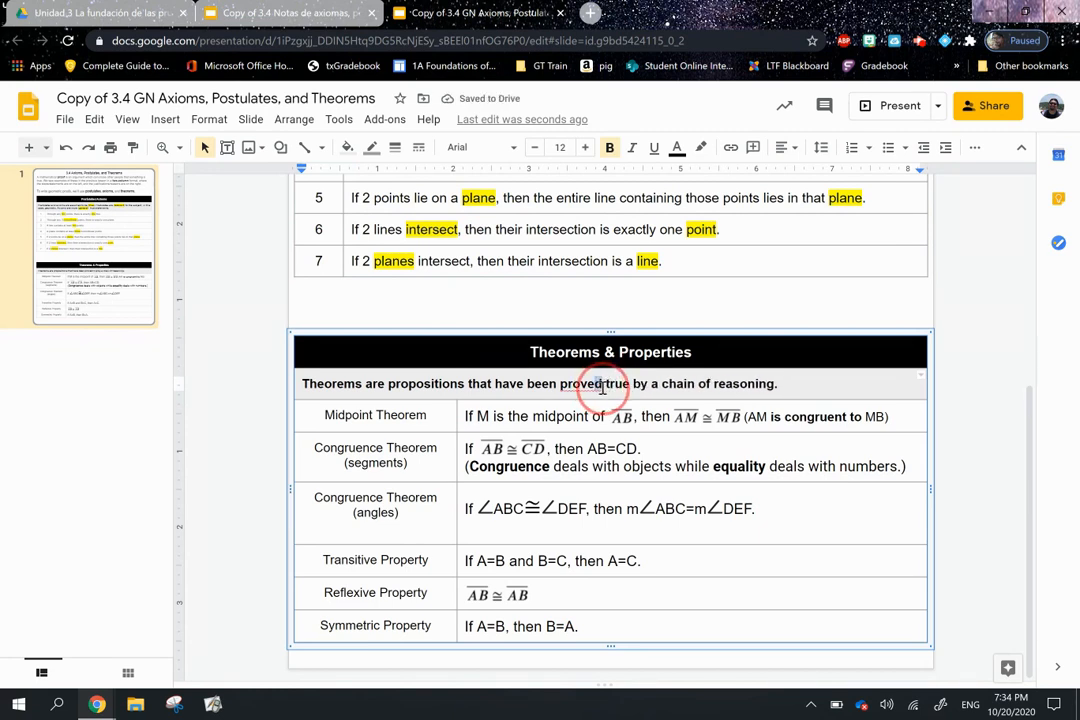
pyautogui.write('n')
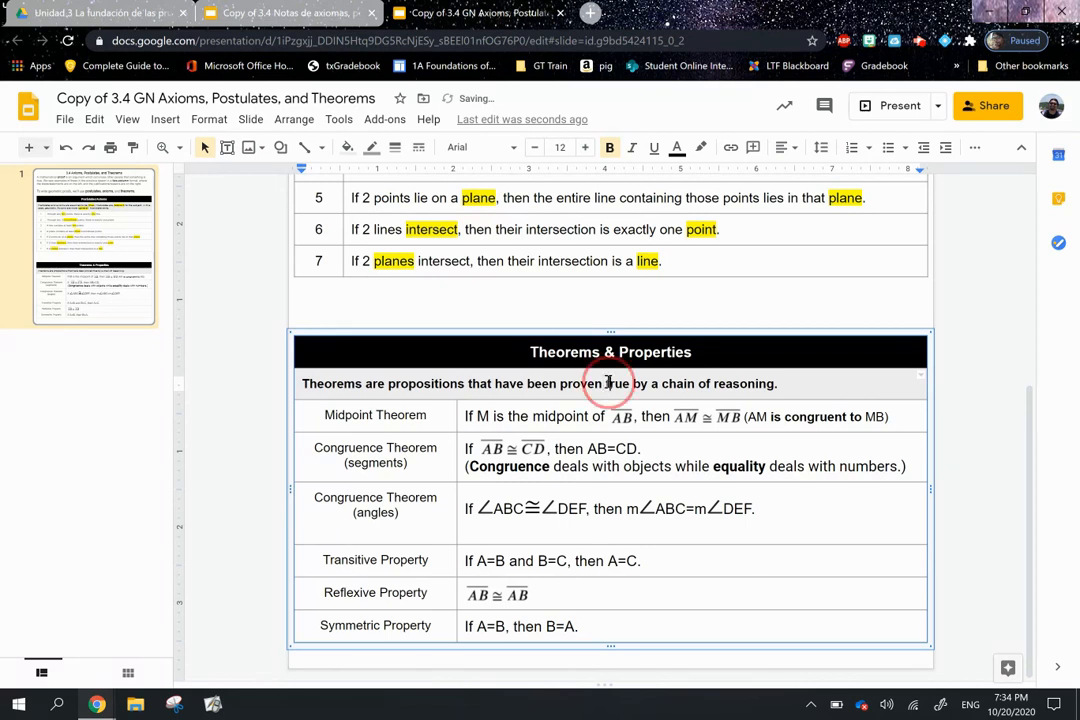
pyautogui.doubleClick(620, 385)
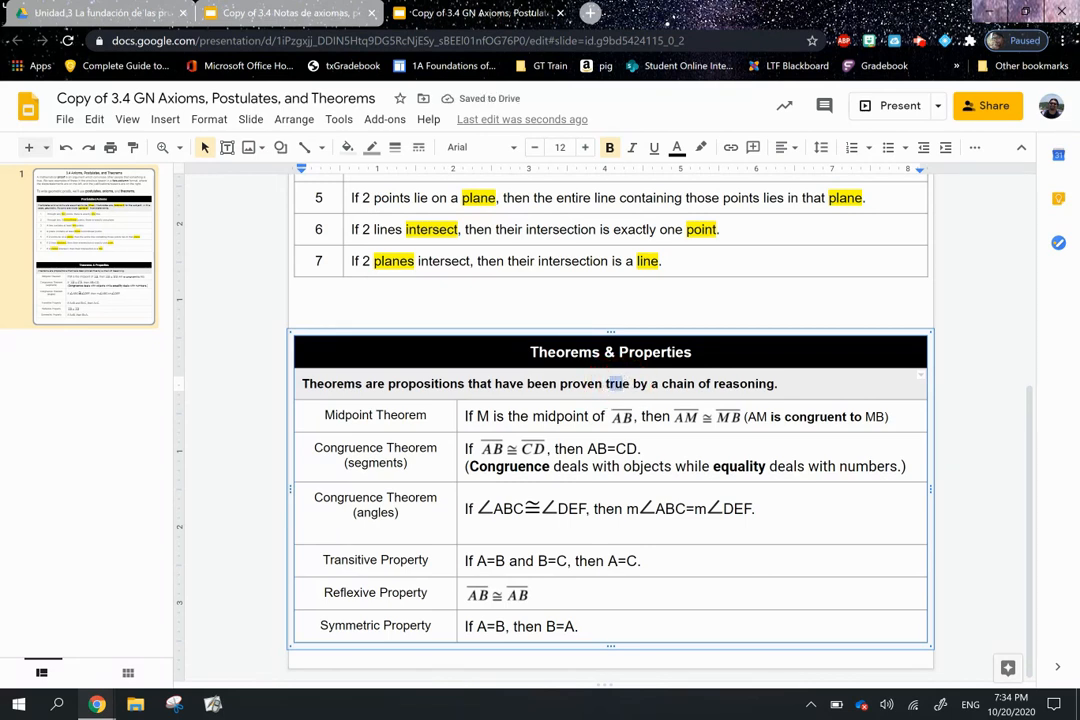
pyautogui.doubleClick(620, 385)
pyautogui.click(630, 388)
pyautogui.doubleClick(618, 384)
pyautogui.click(610, 385)
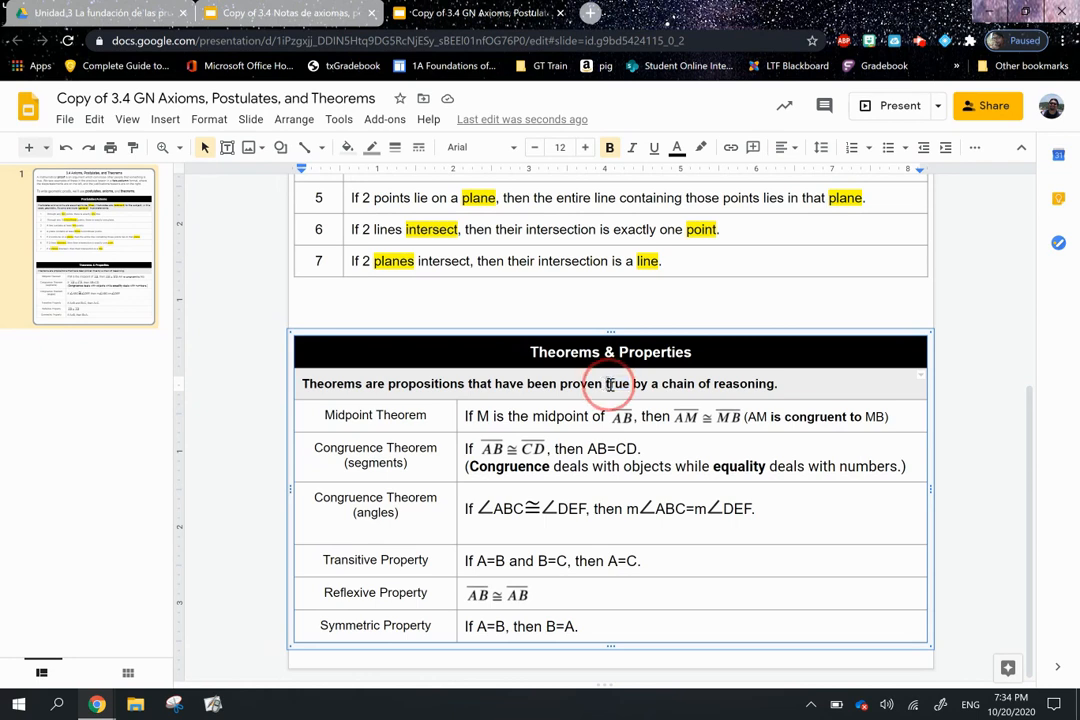
pyautogui.doubleClick(610, 385)
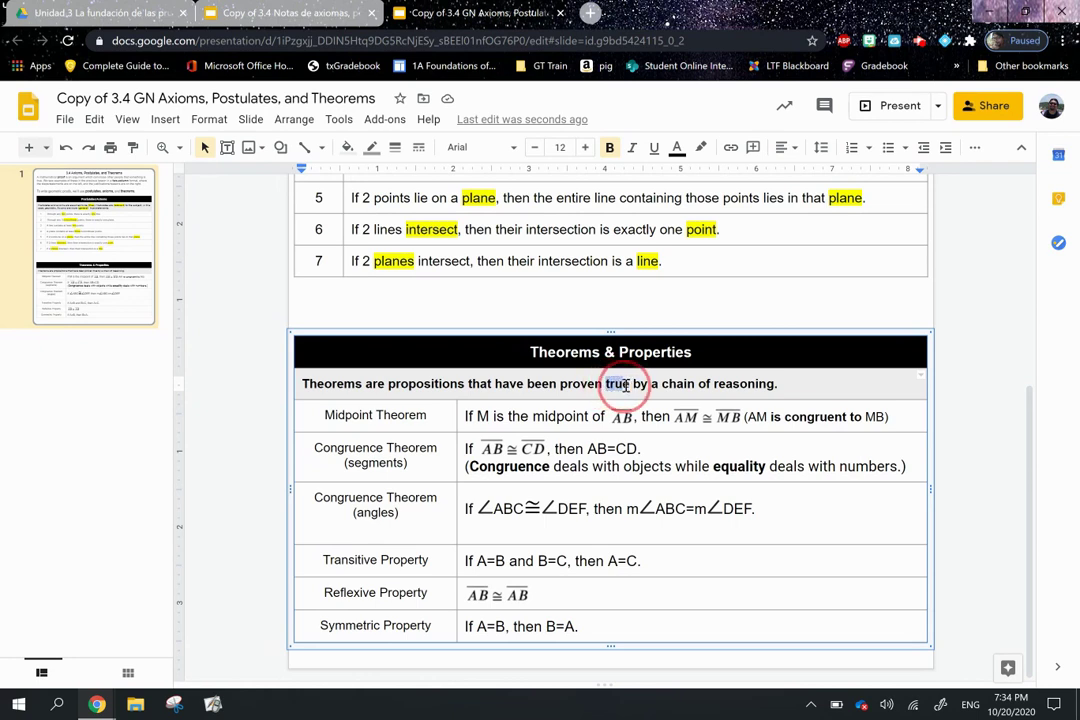
pyautogui.click(701, 148)
pyautogui.click(758, 232)
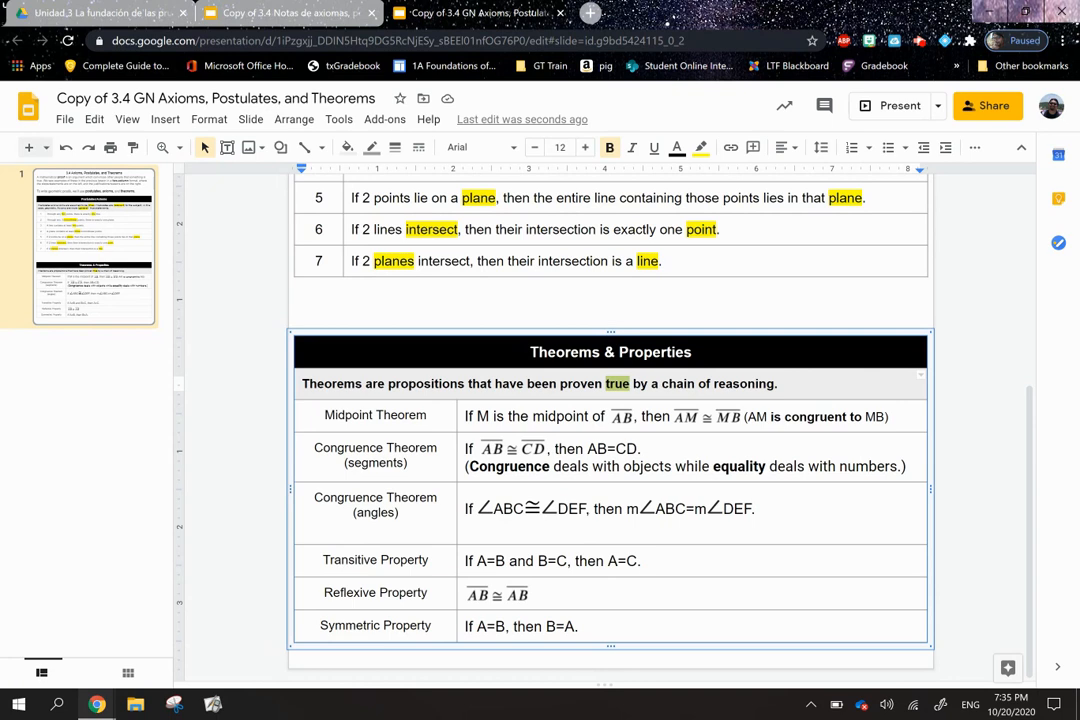
pyautogui.moveTo(1030, 495); pyautogui.dragTo(1031, 565)
pyautogui.moveTo(325, 414); pyautogui.dragTo(430, 414)
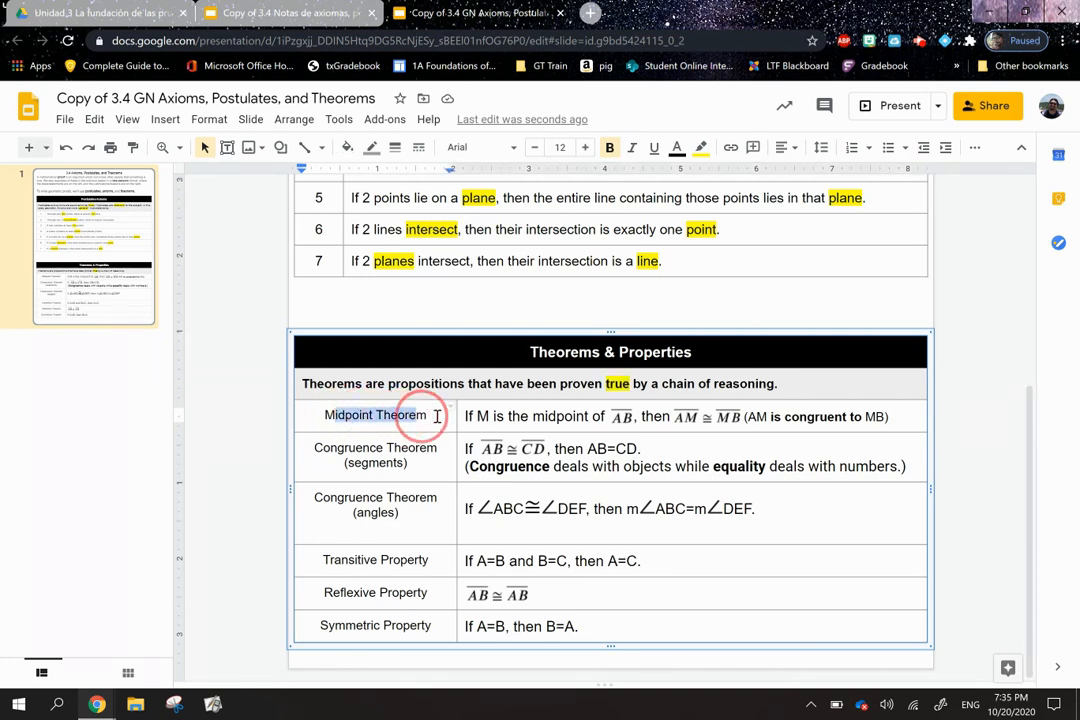
pyautogui.click(486, 414)
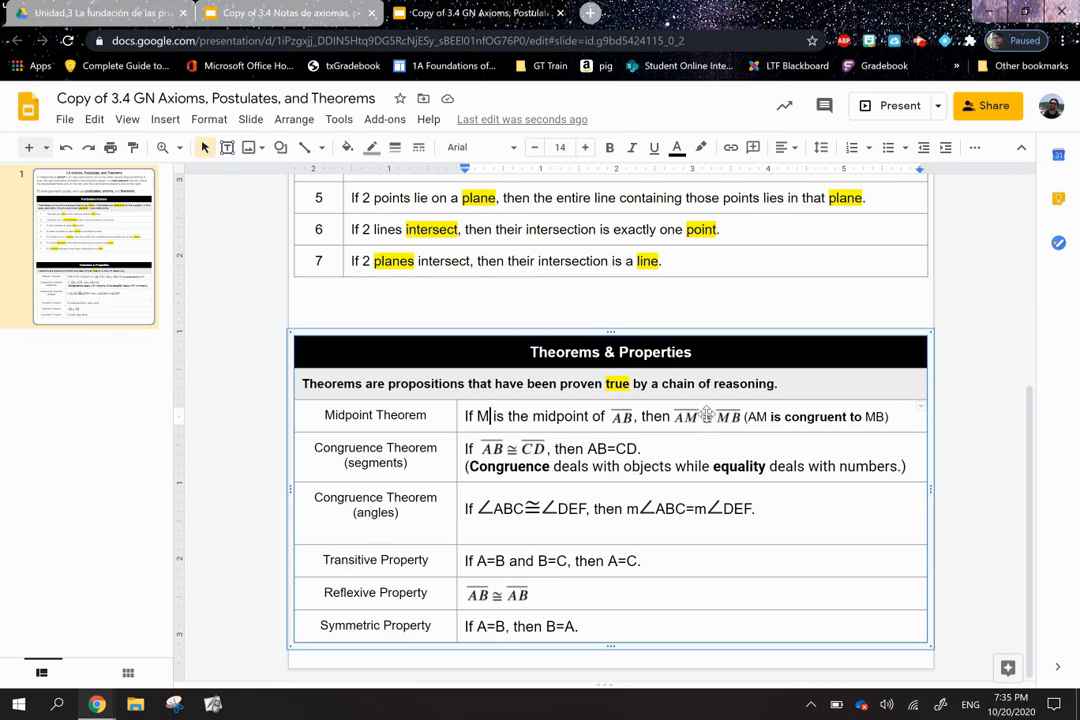
pyautogui.click(707, 414)
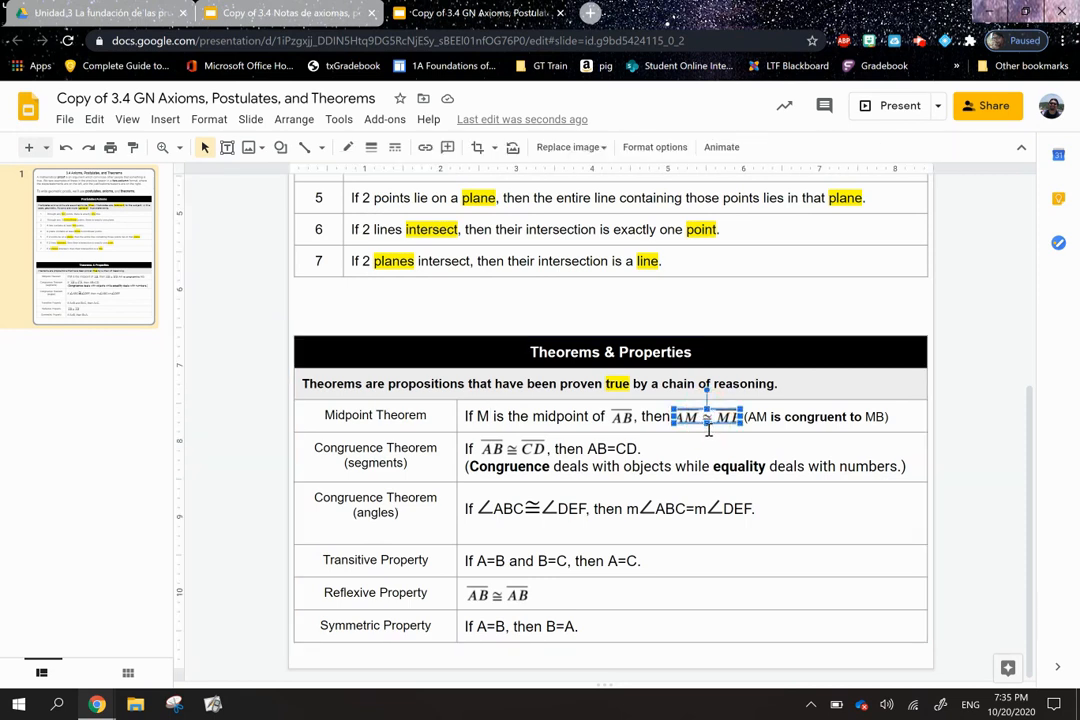
pyautogui.click(709, 438)
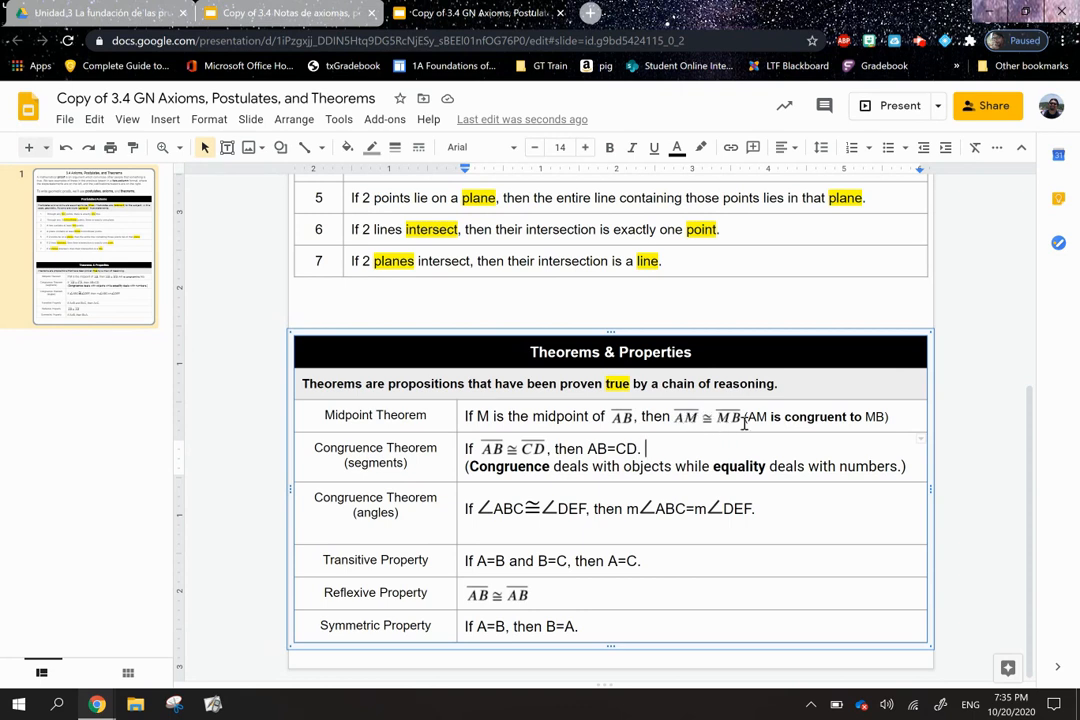
pyautogui.click(735, 417)
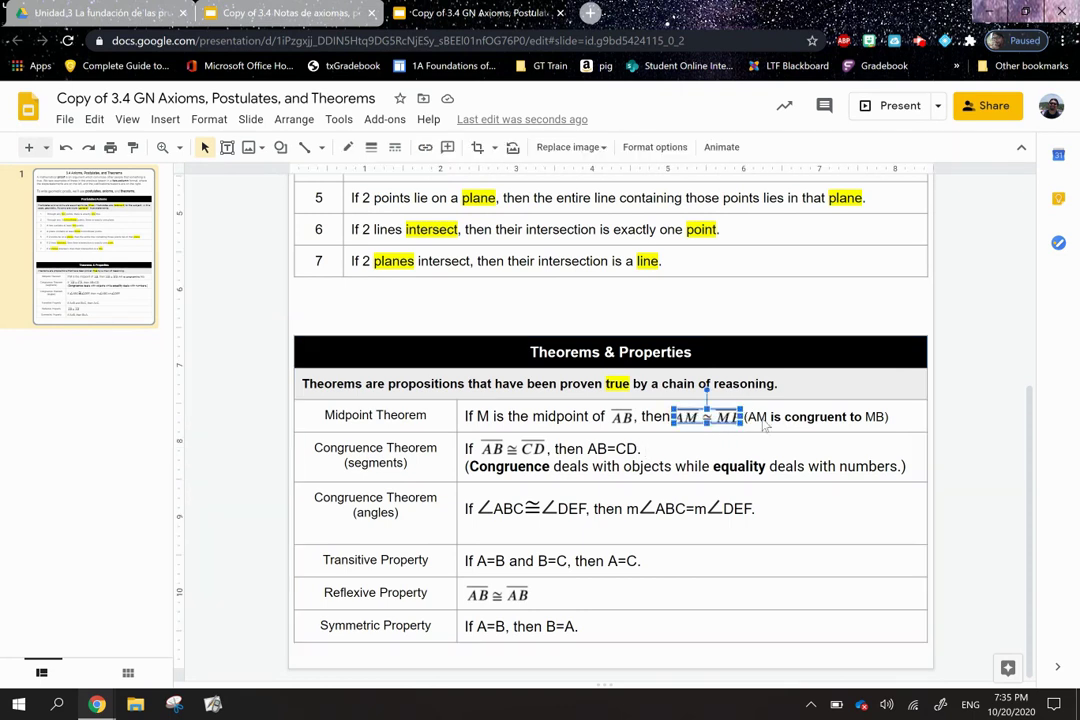
pyautogui.click(945, 428)
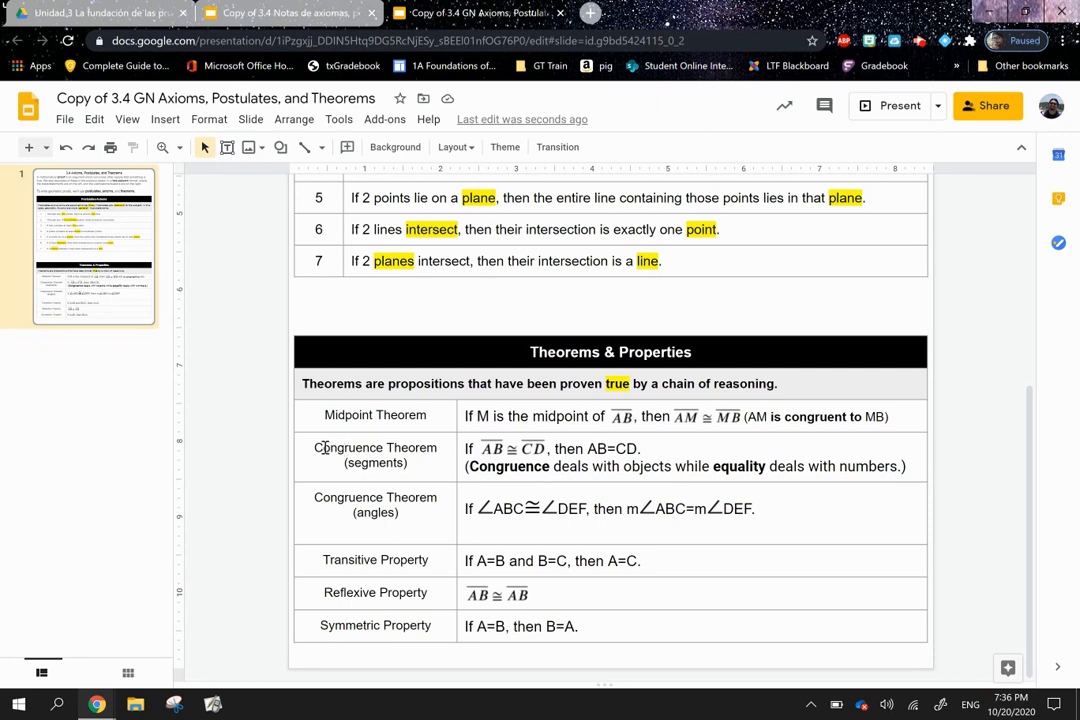
pyautogui.moveTo(322, 450); pyautogui.dragTo(462, 470)
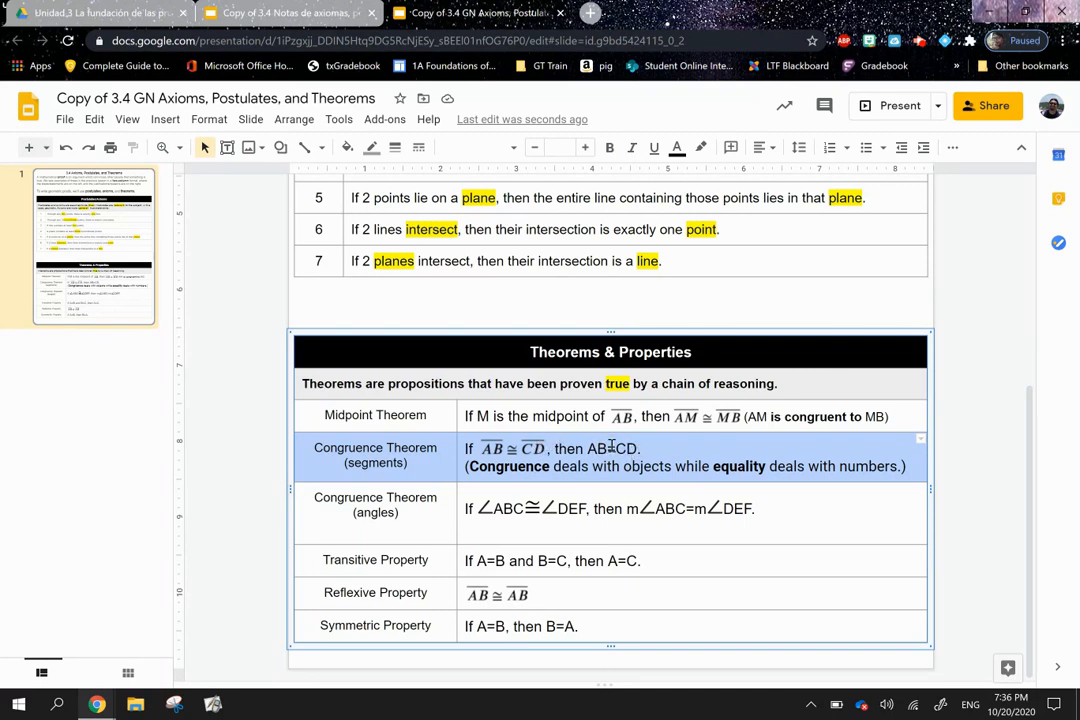
pyautogui.click(612, 445)
pyautogui.press('BackSpace')
pyautogui.write('=')
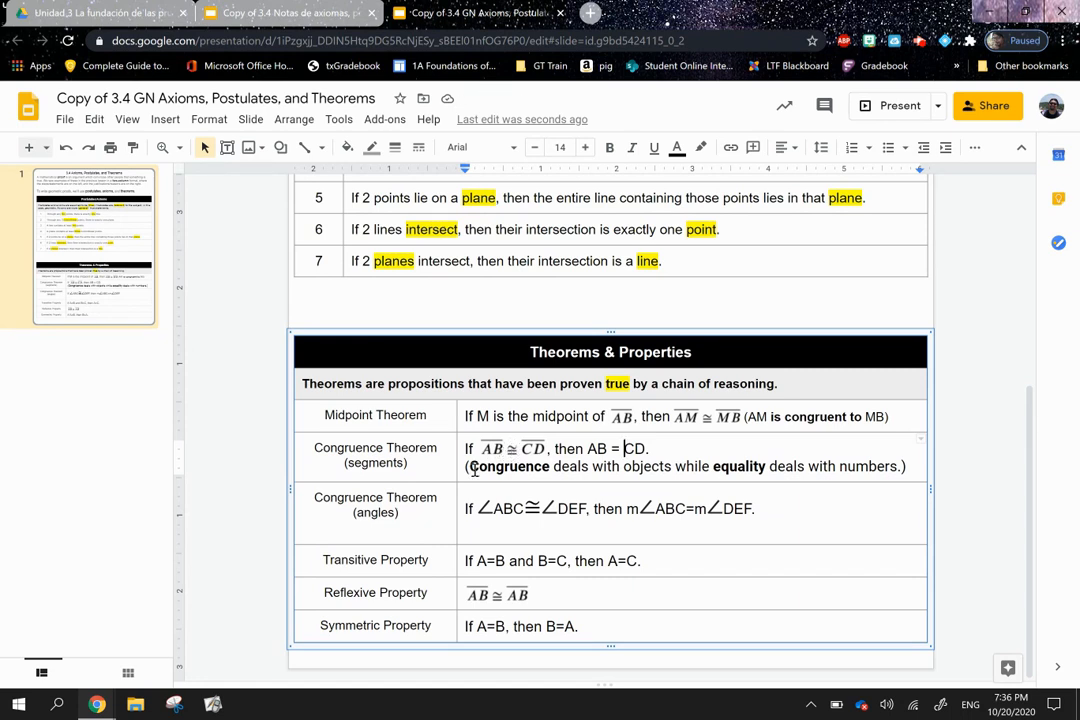
pyautogui.click(510, 466)
pyautogui.moveTo(543, 470); pyautogui.dragTo(672, 476)
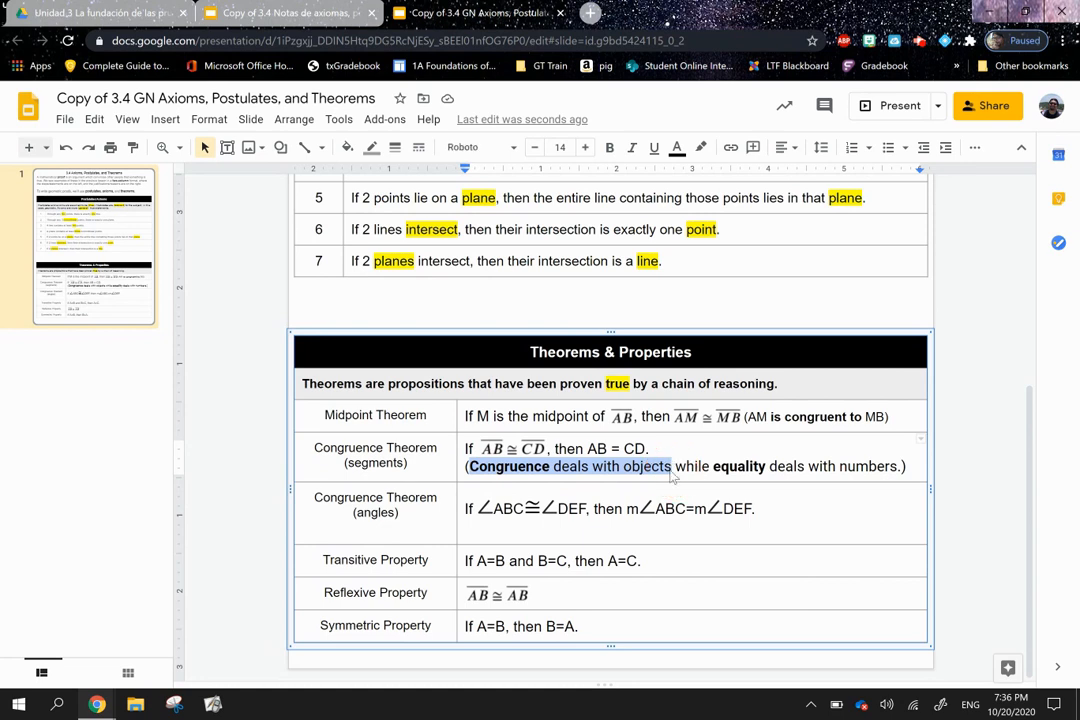
pyautogui.moveTo(713, 466); pyautogui.dragTo(903, 470)
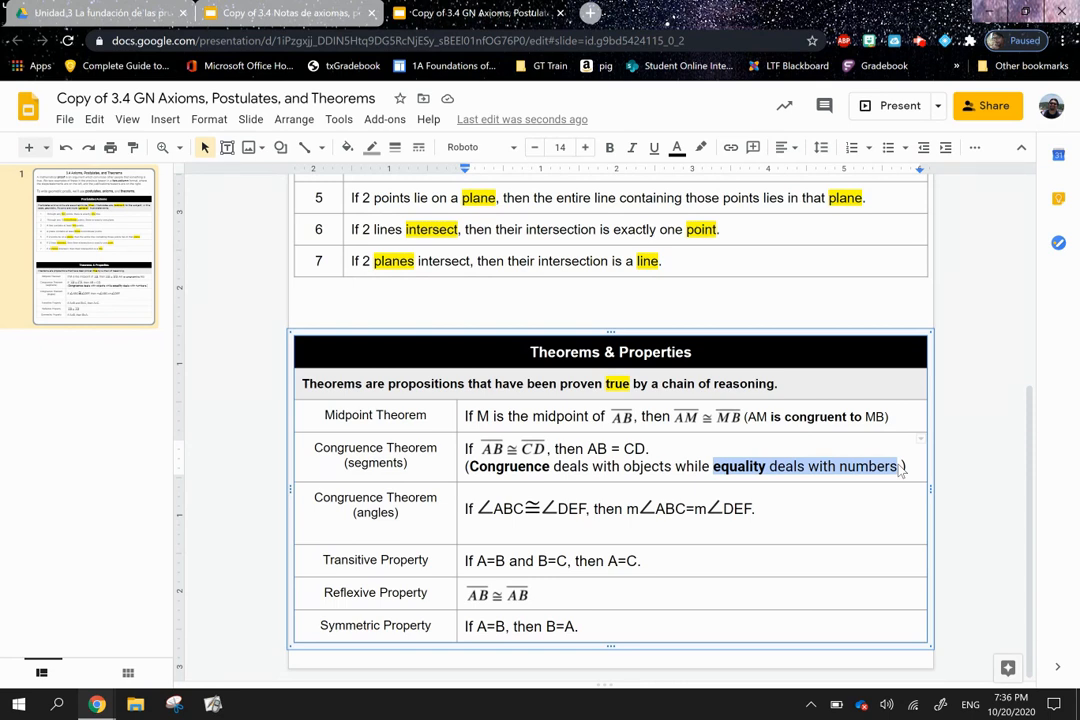
pyautogui.click(716, 475)
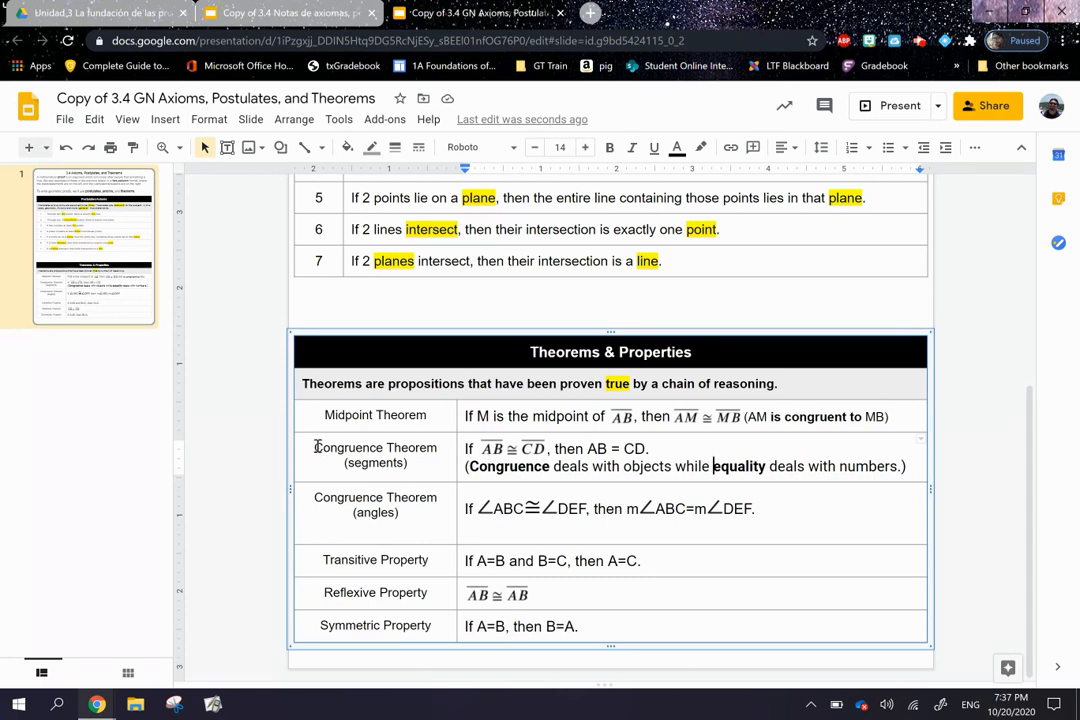
pyautogui.moveTo(315, 447); pyautogui.dragTo(640, 475)
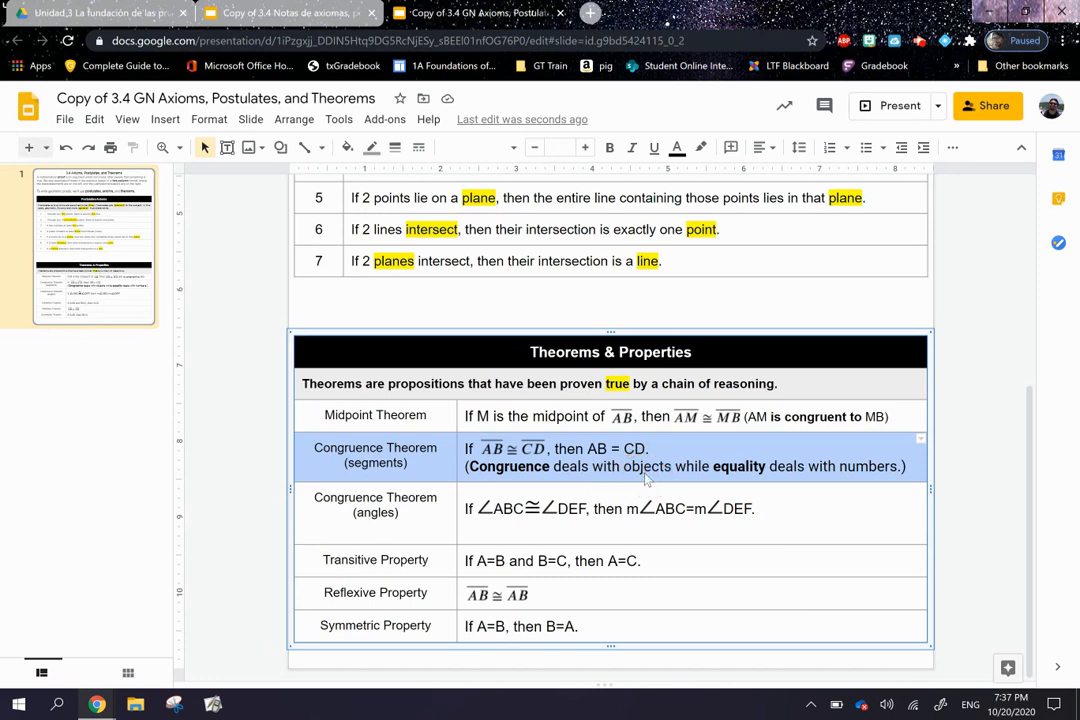
pyautogui.moveTo(314, 497); pyautogui.dragTo(563, 527)
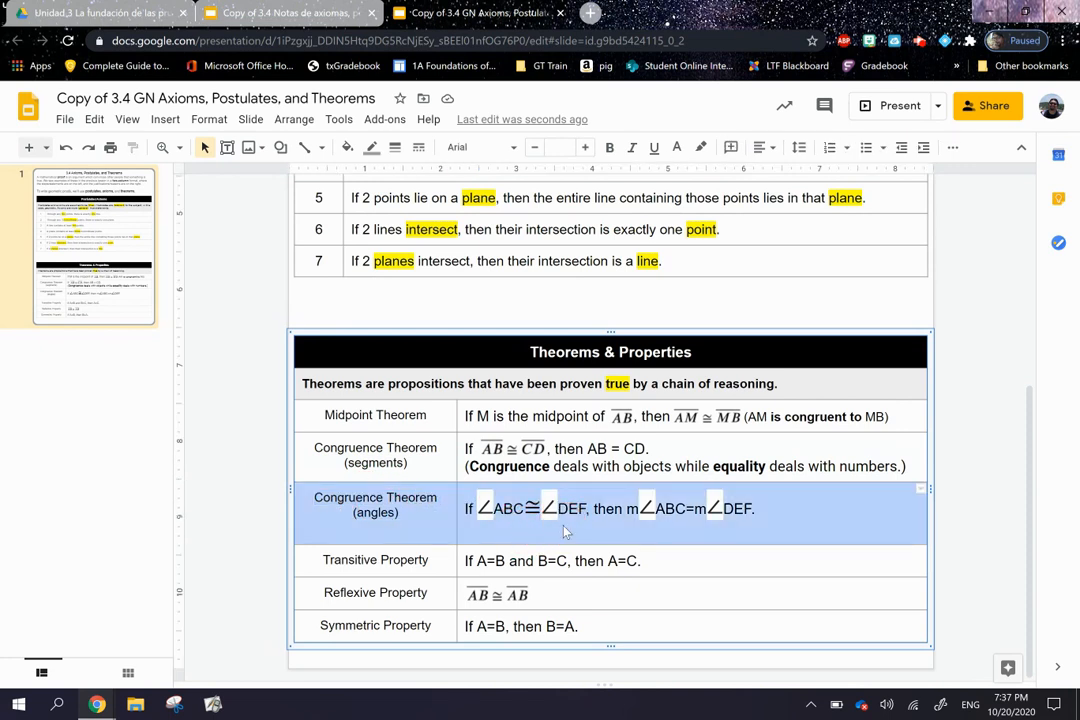
pyautogui.click(474, 510)
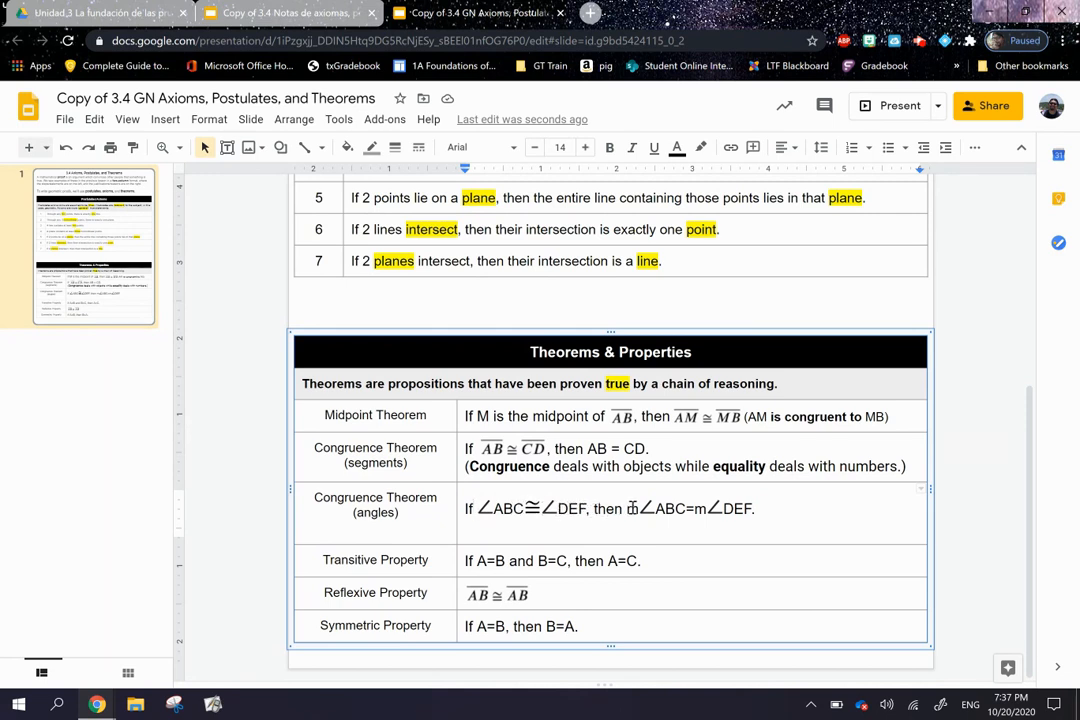
pyautogui.click(628, 508)
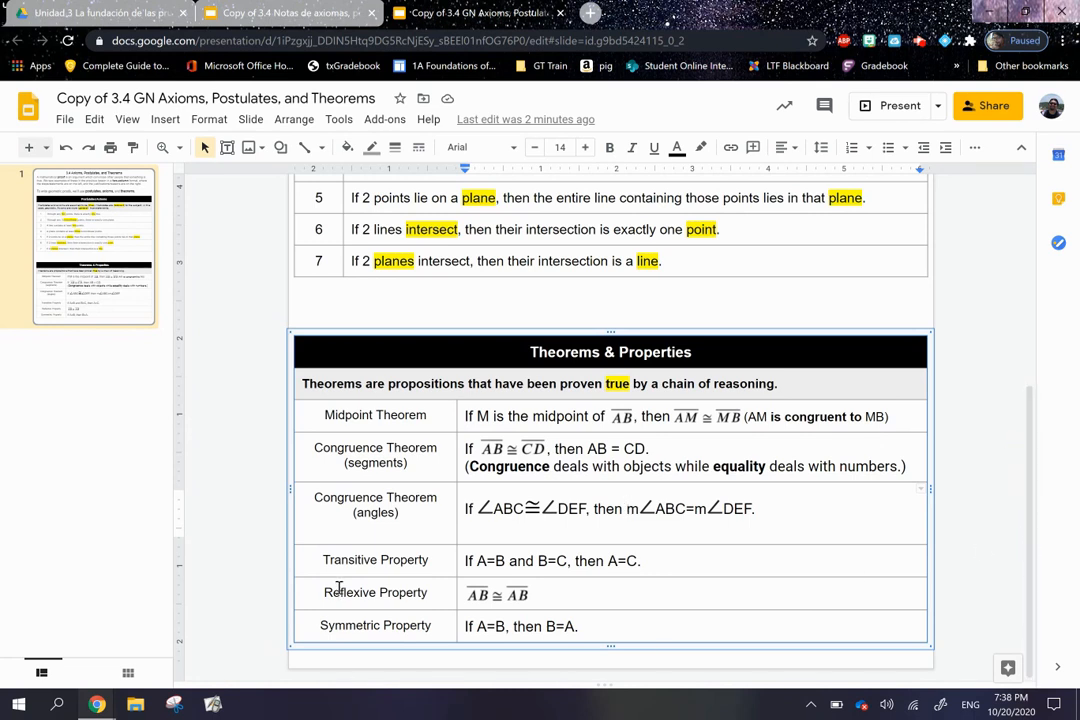
pyautogui.moveTo(320, 560); pyautogui.dragTo(678, 553)
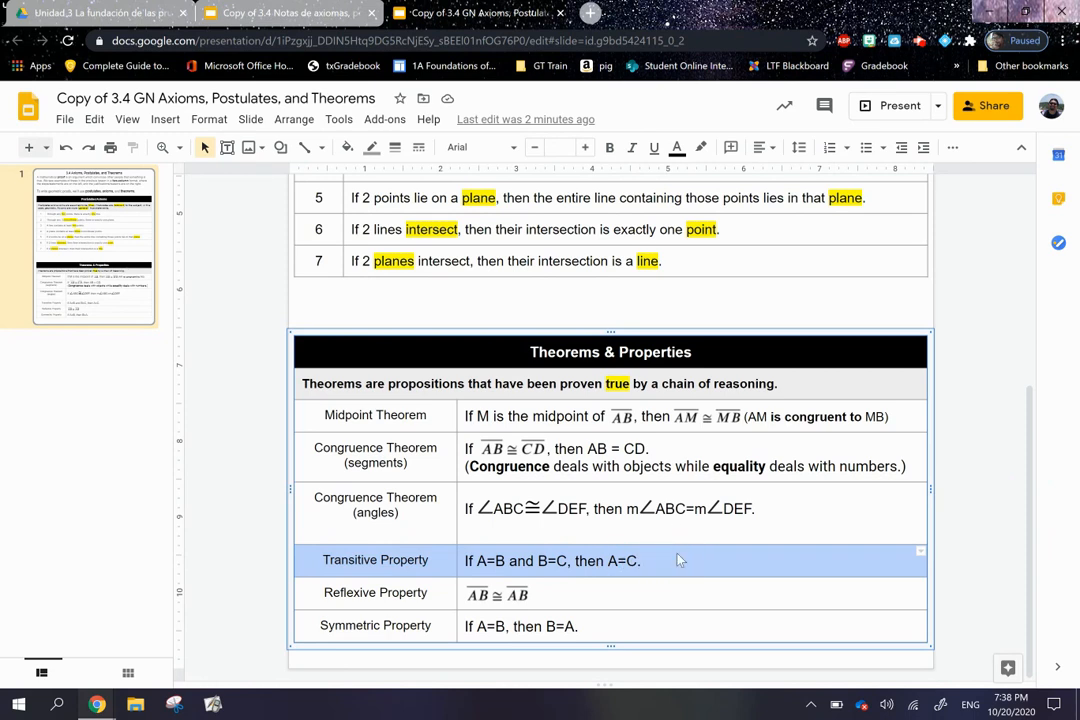
pyautogui.click(467, 560)
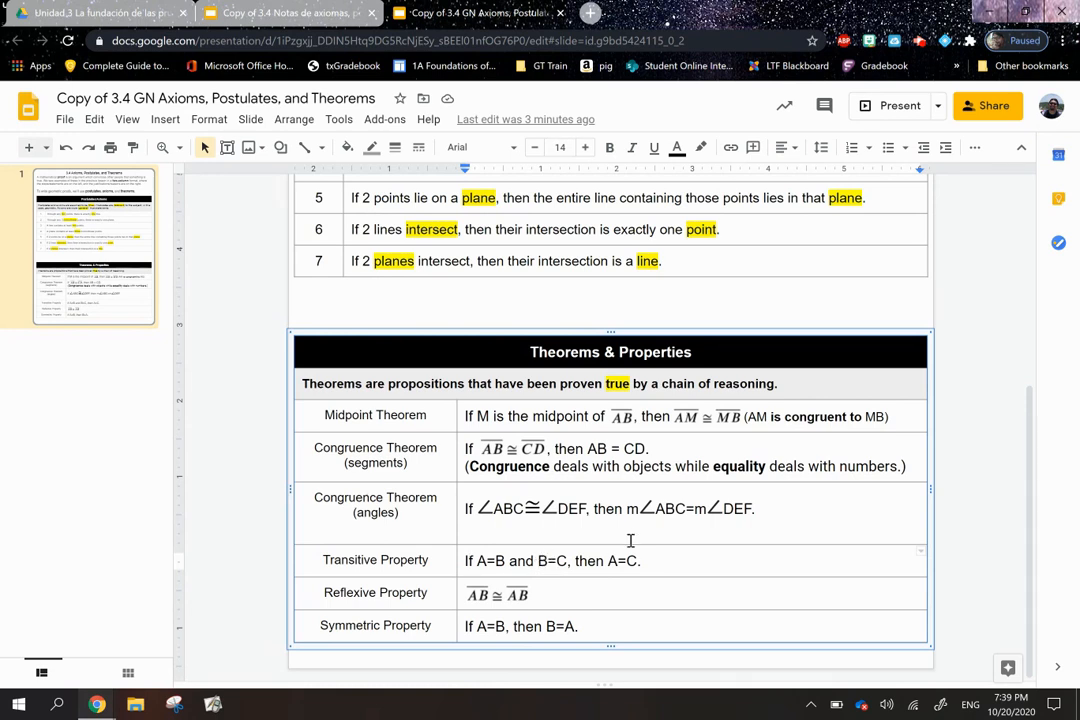
pyautogui.moveTo(670, 559); pyautogui.dragTo(303, 540)
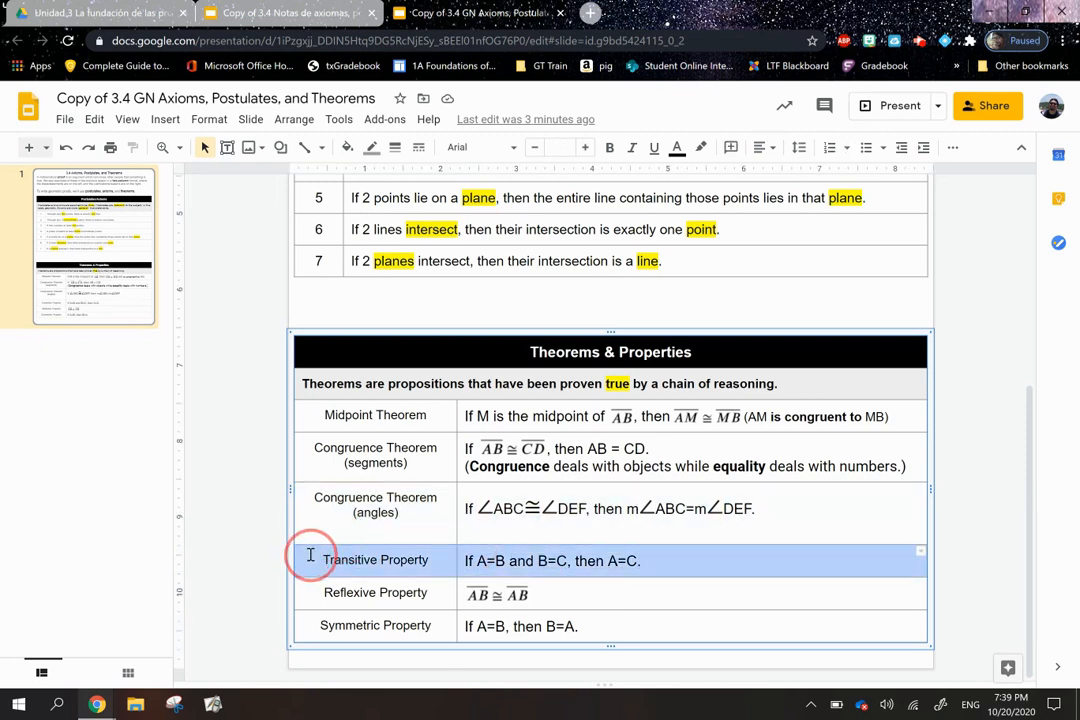
pyautogui.click(342, 596)
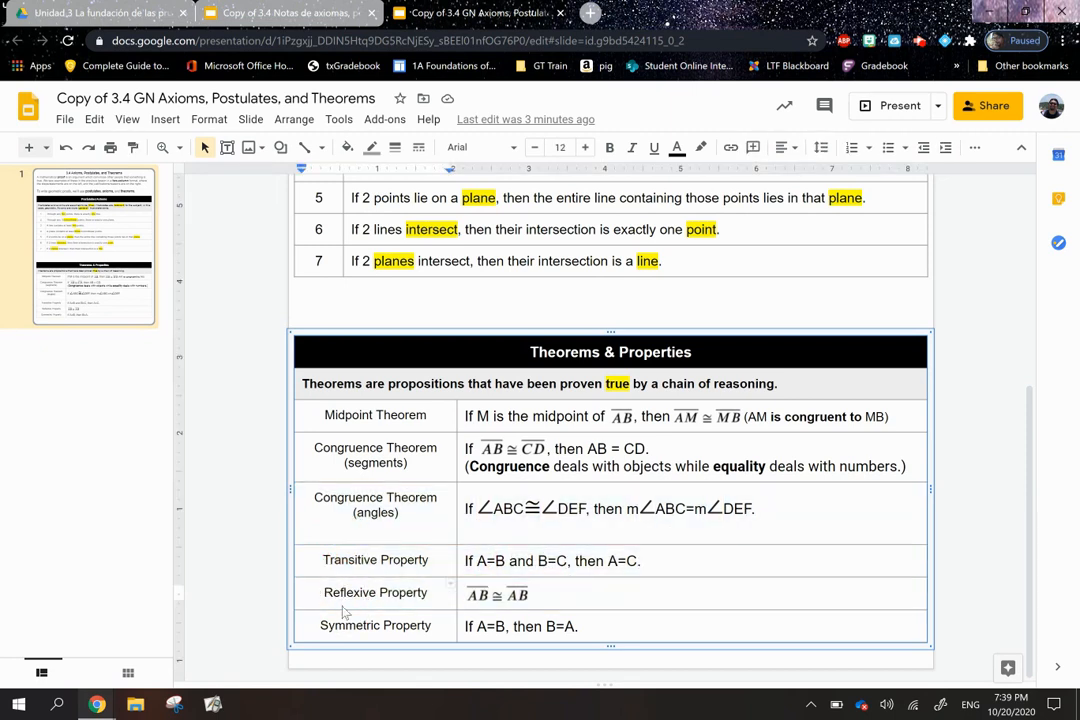
pyautogui.doubleClick(350, 593)
pyautogui.moveTo(381, 593); pyautogui.dragTo(605, 598)
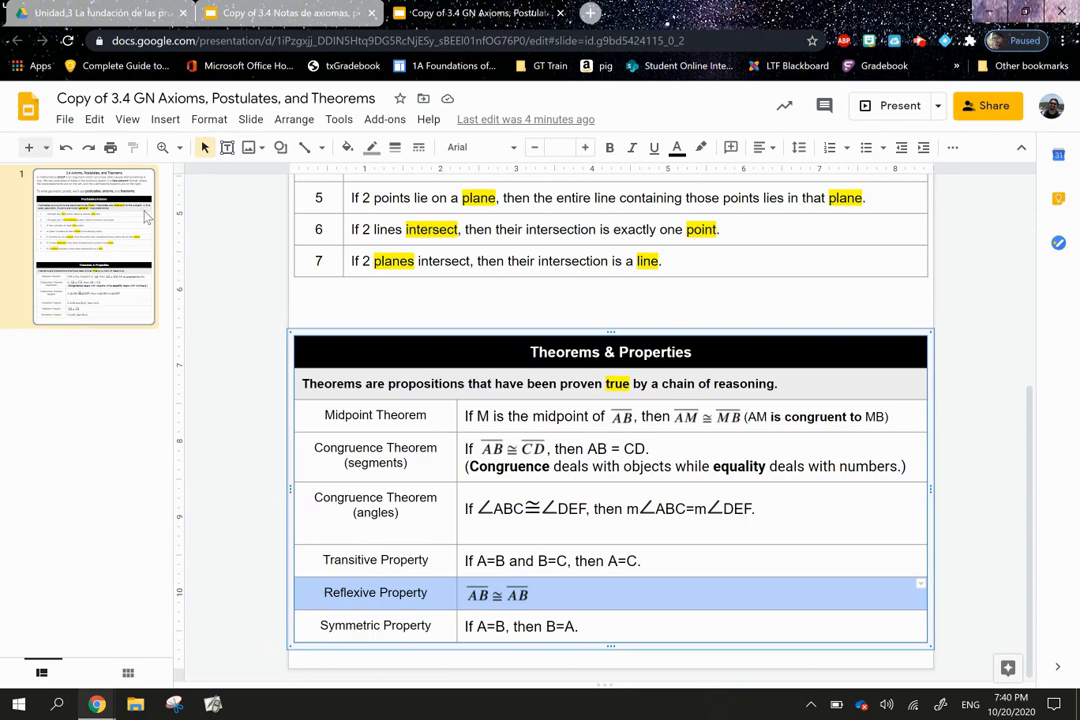
# Step: Draw a triangle shape to the left of the theorem table
pyautogui.click(283, 148)
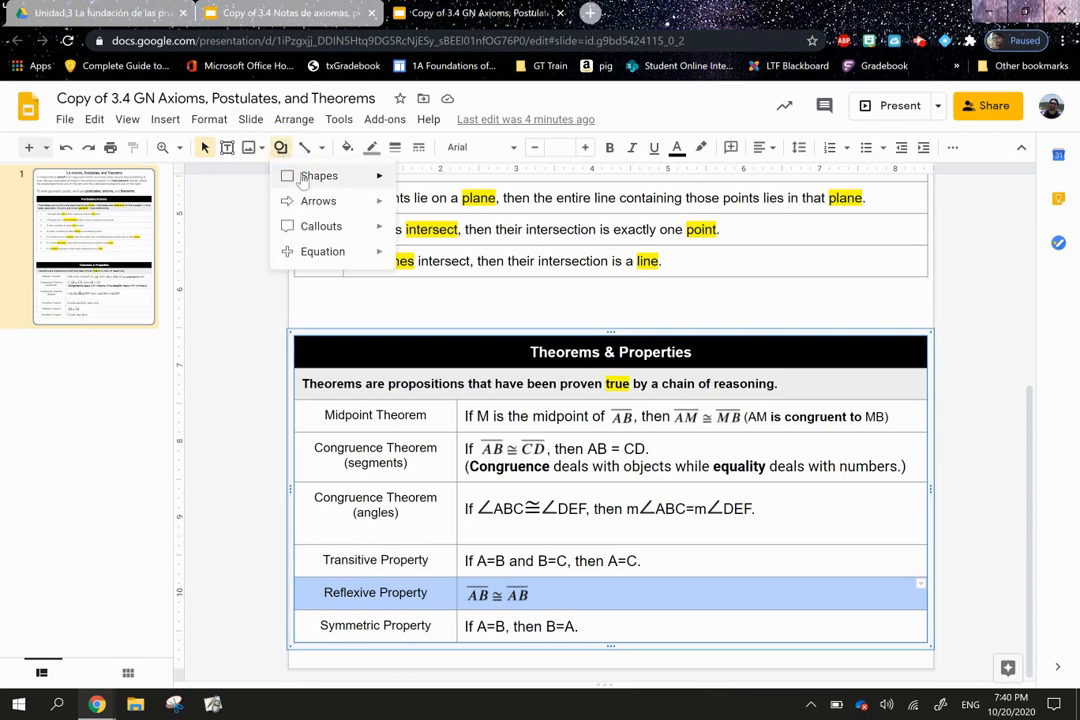
pyautogui.moveTo(319, 176)
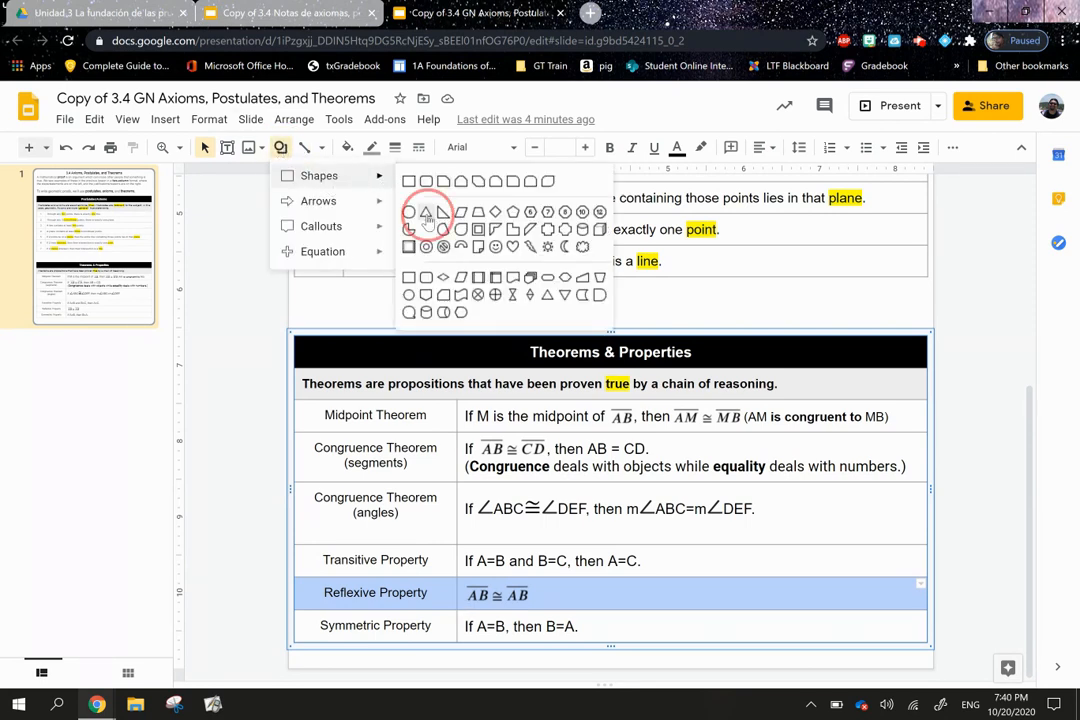
pyautogui.click(426, 212)
pyautogui.moveTo(230, 422)
pyautogui.mouseDown()
pyautogui.moveTo(259, 523)
pyautogui.moveTo(290, 523)
pyautogui.mouseUp()
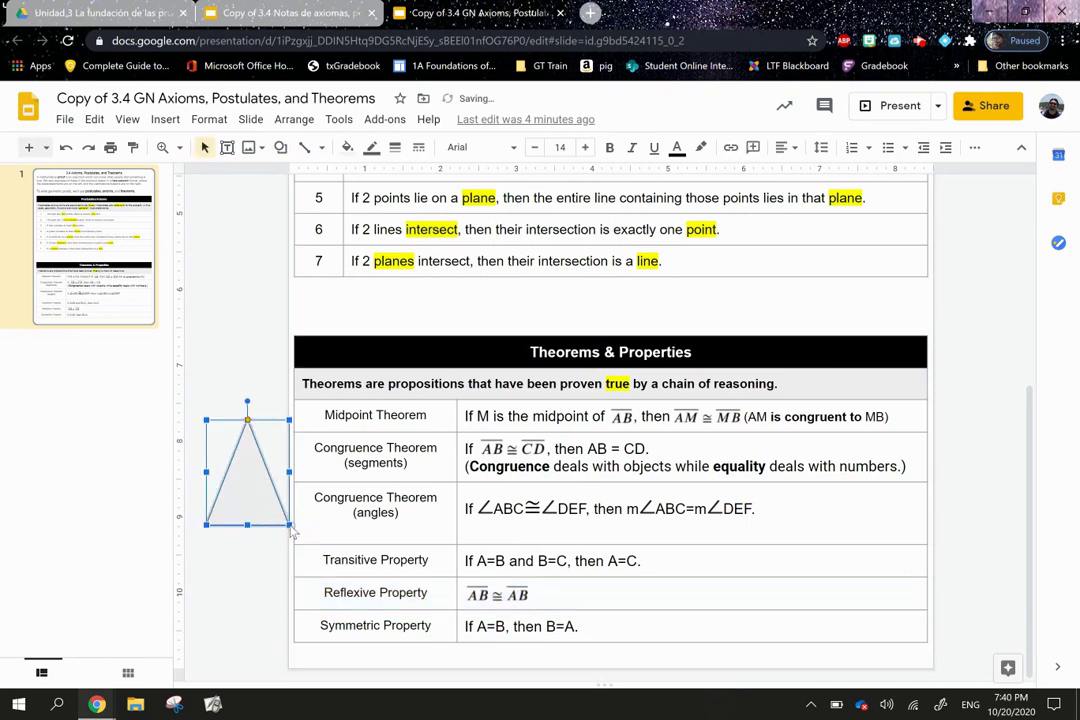
# Step: Draw a vertical line from the triangle's apex to the middle of its base
pyautogui.click(322, 148)
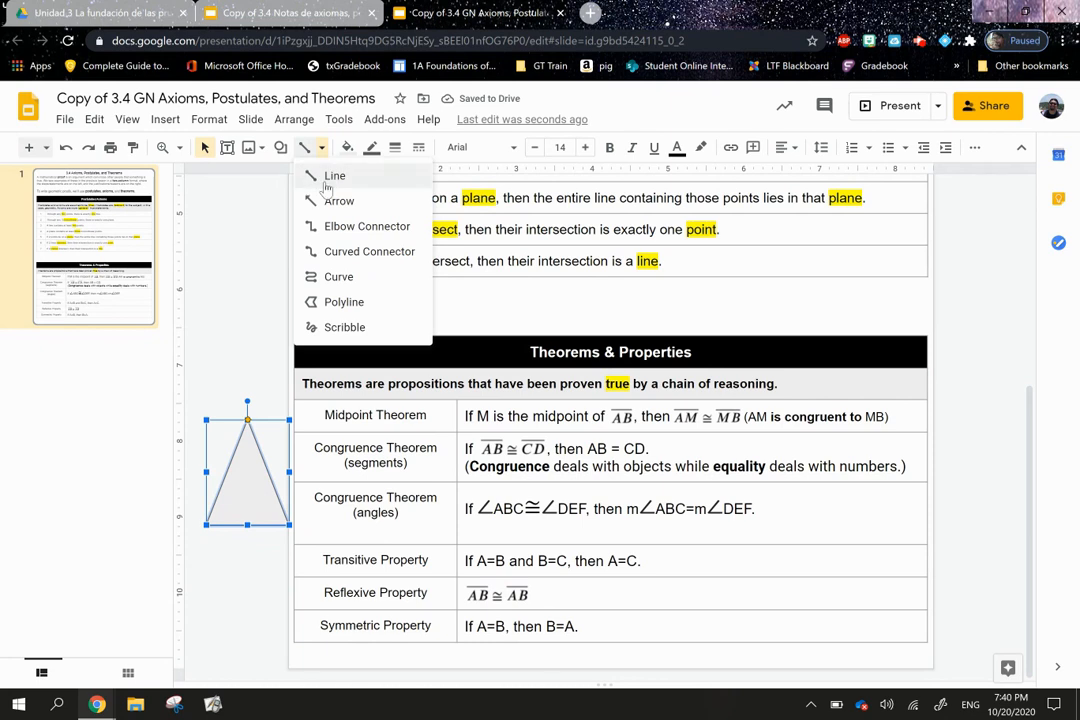
pyautogui.click(334, 175)
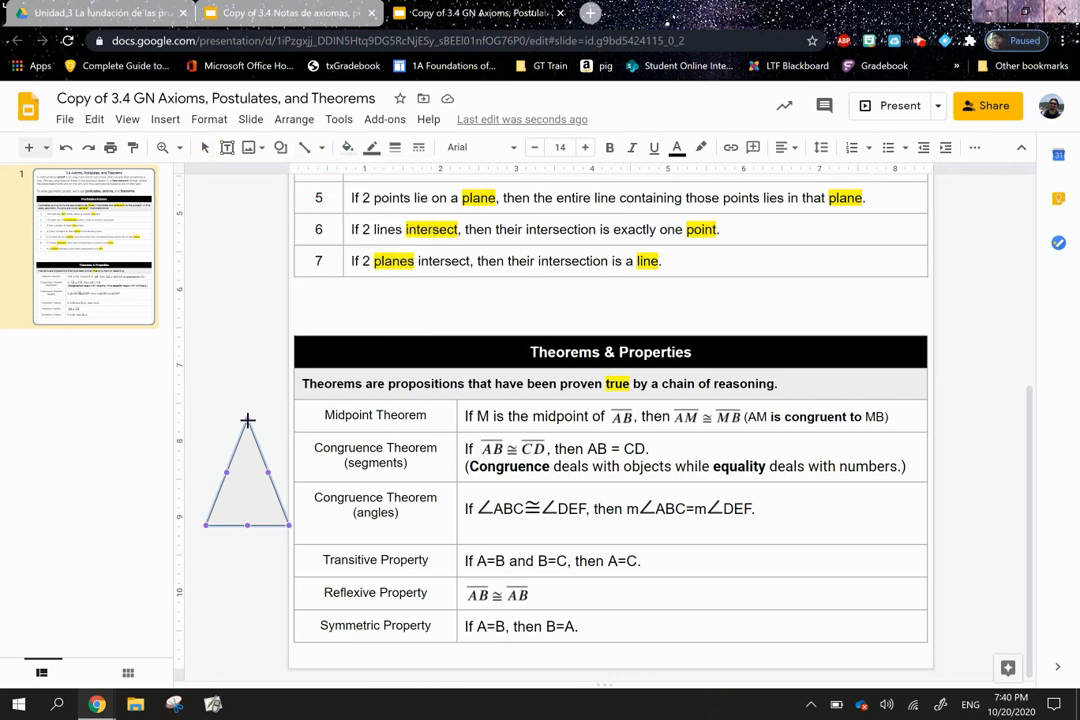
pyautogui.moveTo(248, 422); pyautogui.dragTo(248, 524)
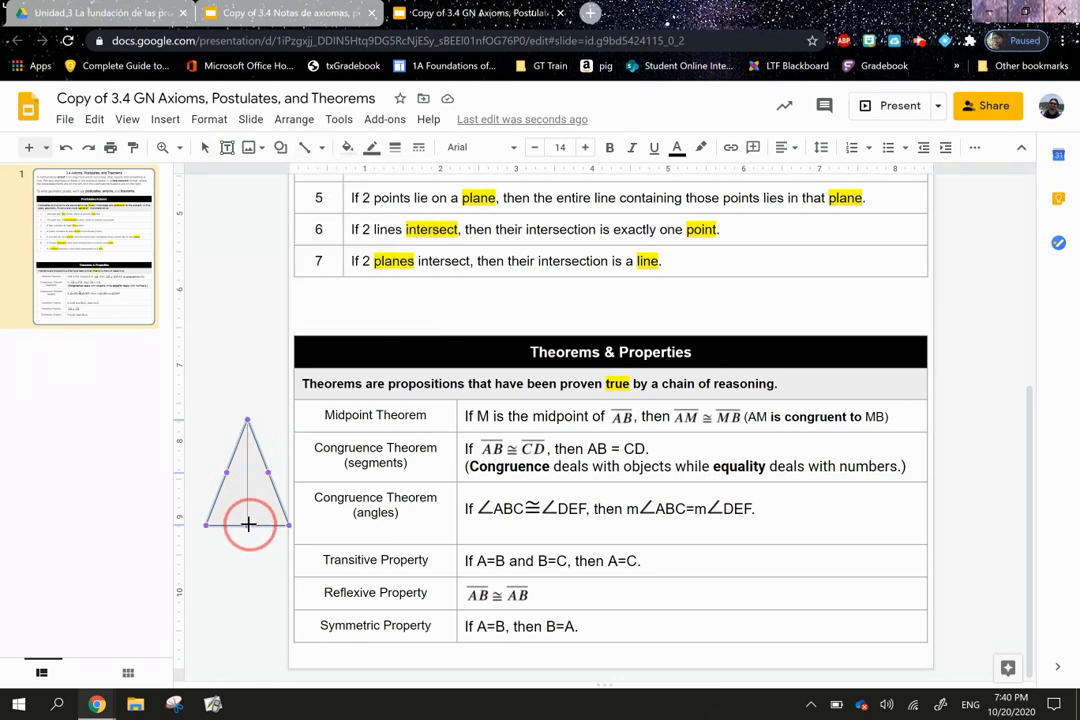
pyautogui.click(222, 360)
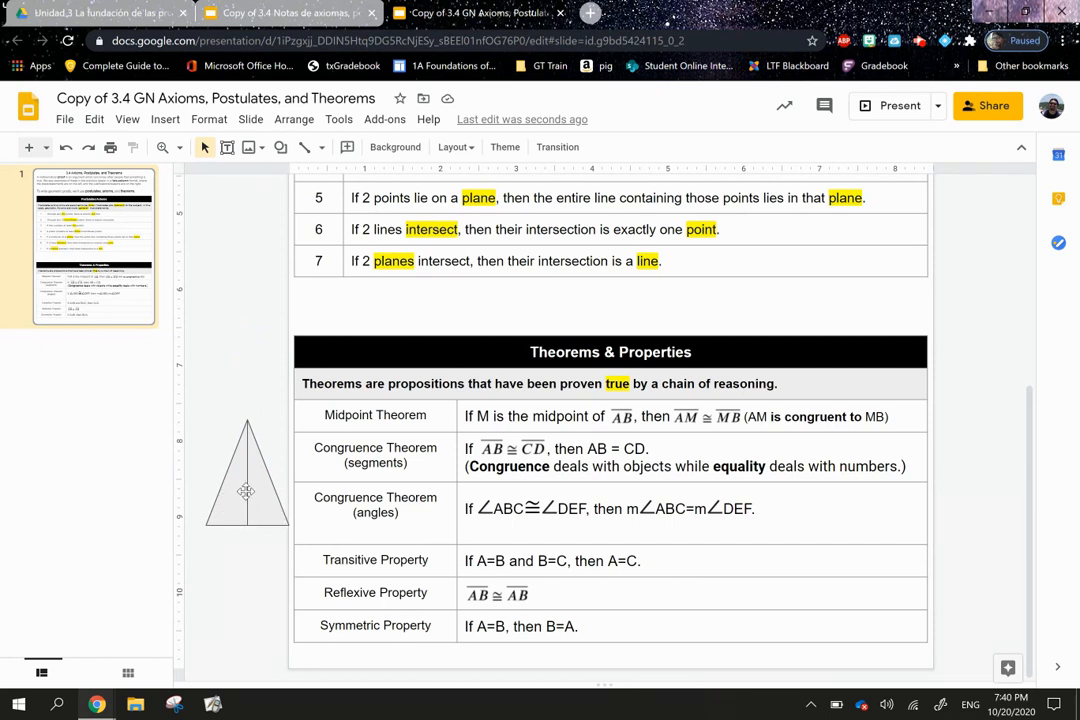
# Step: Select the triangle and its vertical line together and delete them
pyautogui.click(246, 491)
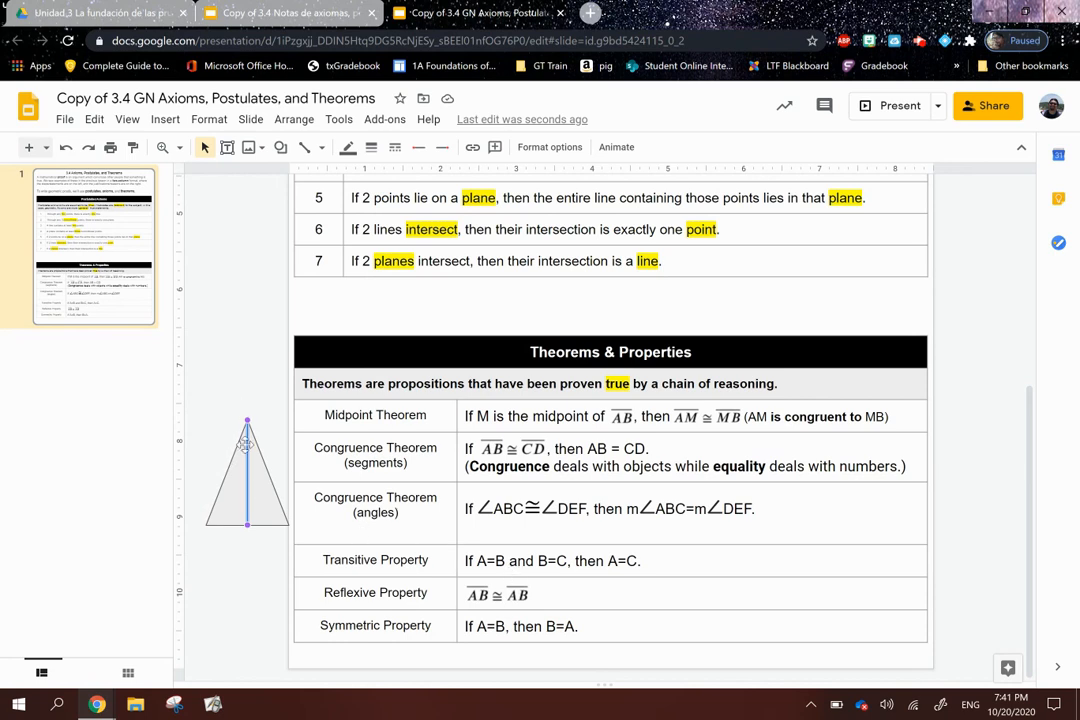
pyautogui.click(260, 505)
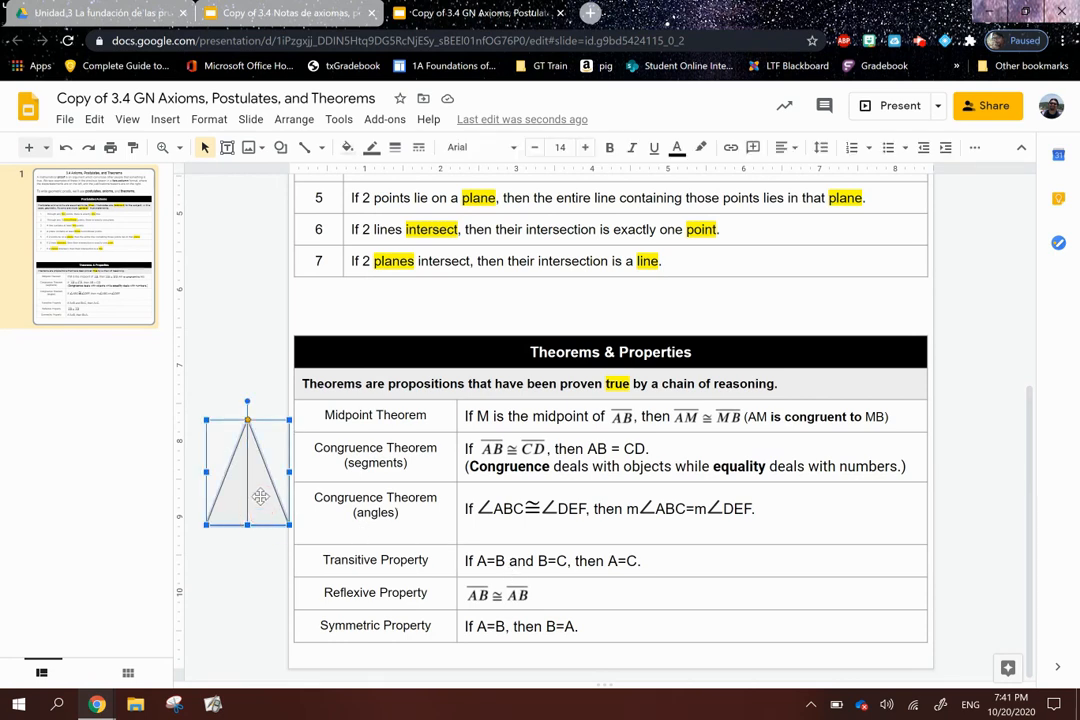
pyautogui.moveTo(202, 395); pyautogui.dragTo(265, 525)
pyautogui.press('Delete')
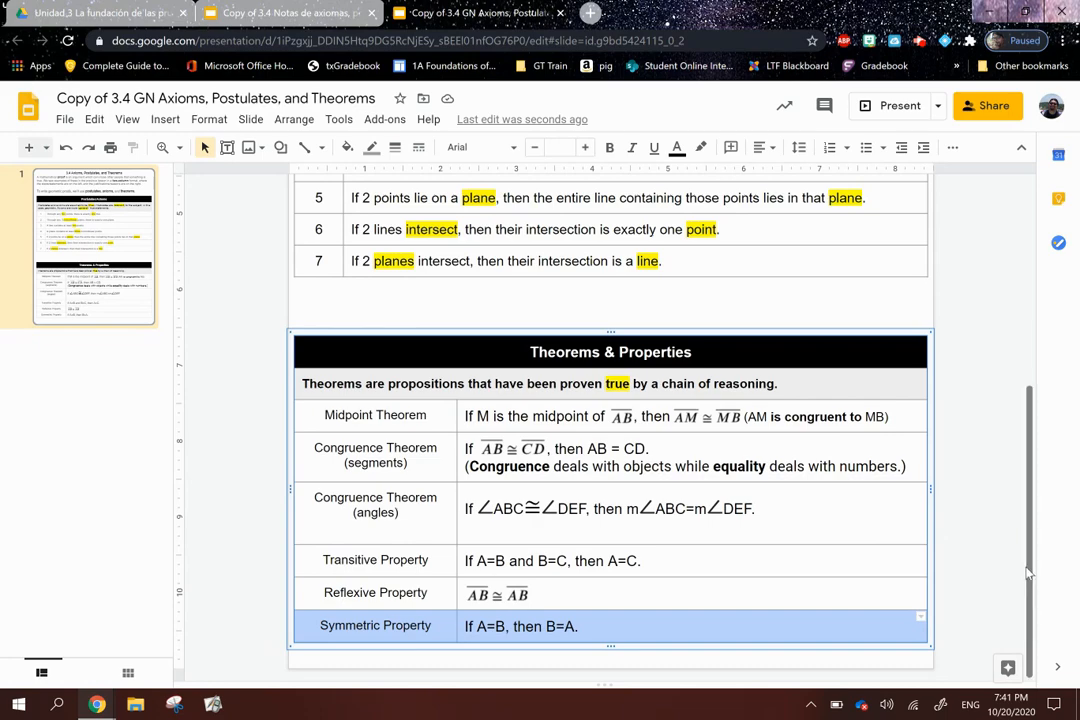
pyautogui.moveTo(1033, 575)
pyautogui.mouseDown()
pyautogui.moveTo(1045, 442)
pyautogui.moveTo(1022, 638)
pyautogui.mouseUp()
pyautogui.moveTo(1022, 638); pyautogui.dragTo(1058, 360)
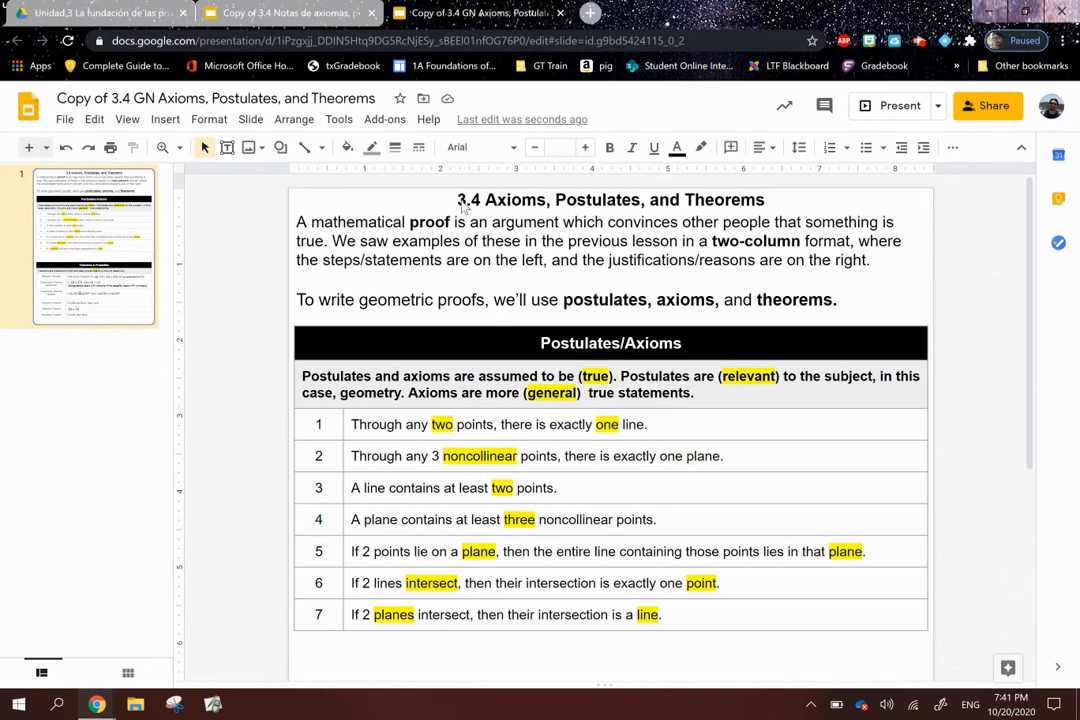
pyautogui.moveTo(457, 199); pyautogui.dragTo(863, 199)
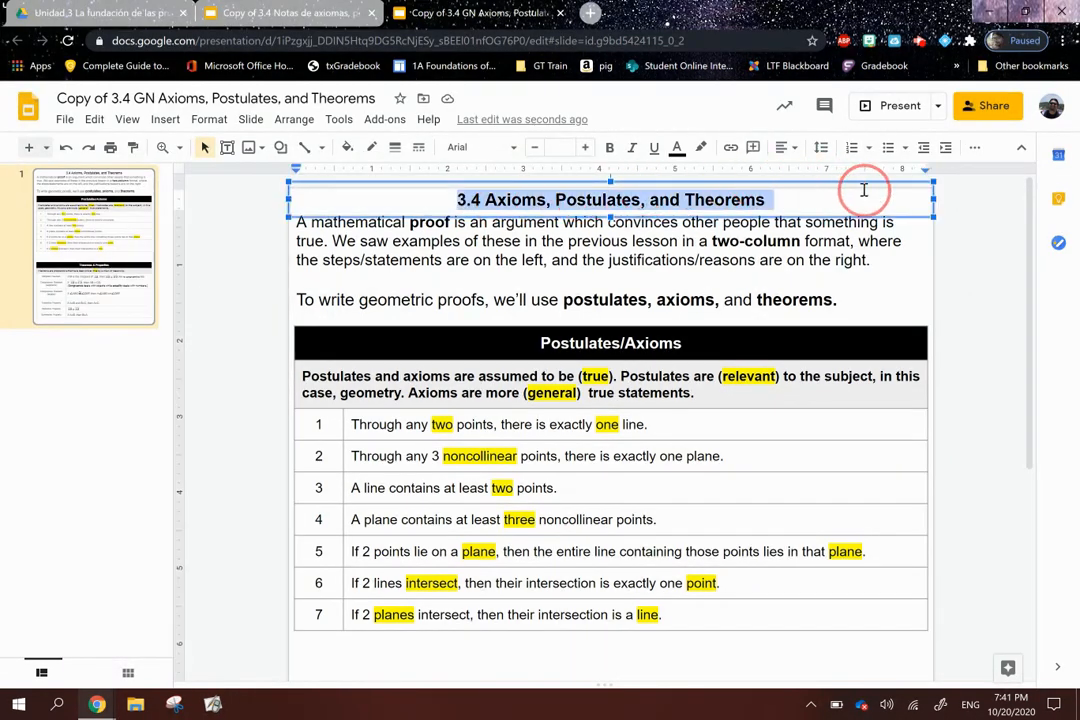
pyautogui.click(1005, 270)
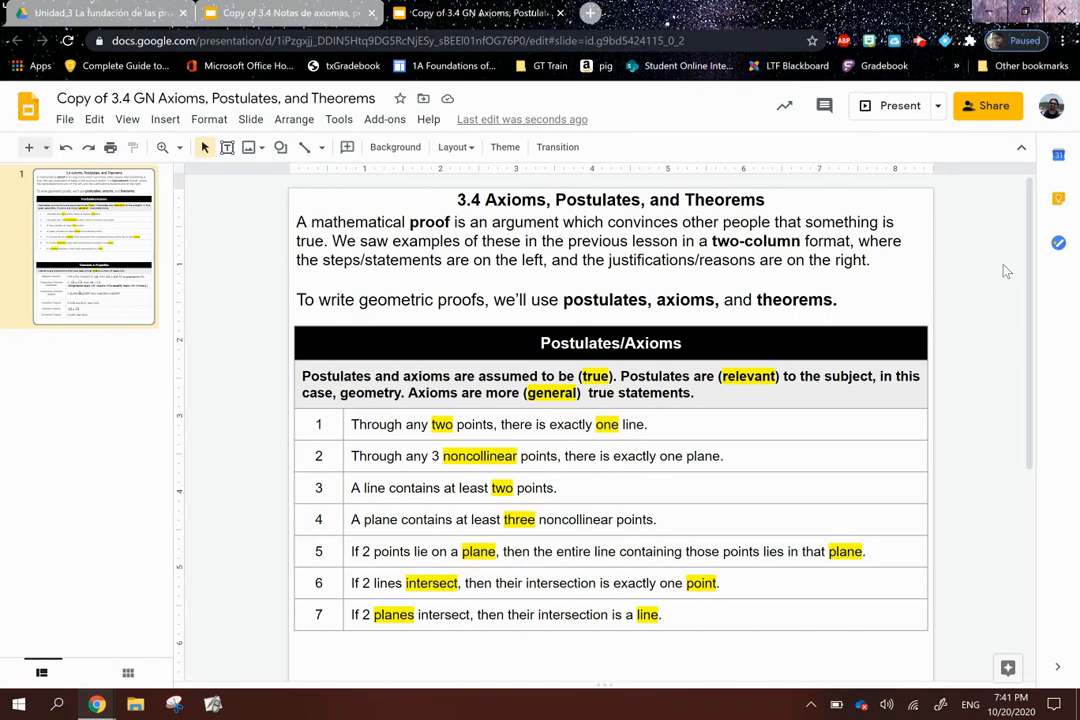